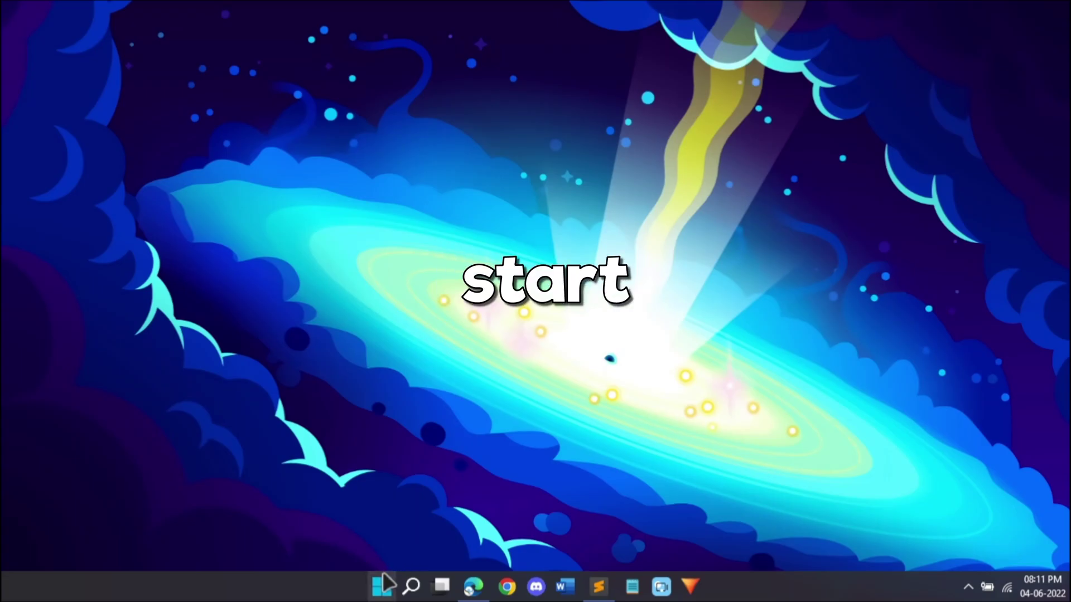
Step: Search Start for 'restore' and open Create a restore point
left_click(381, 585)
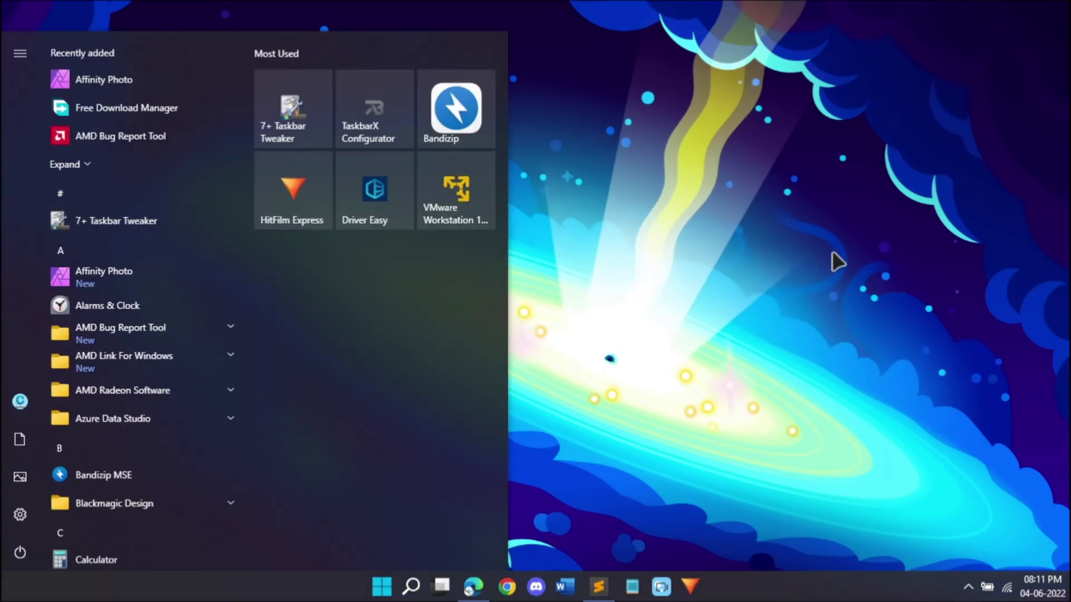
left_click(834, 256)
key("super")
type("restoire")
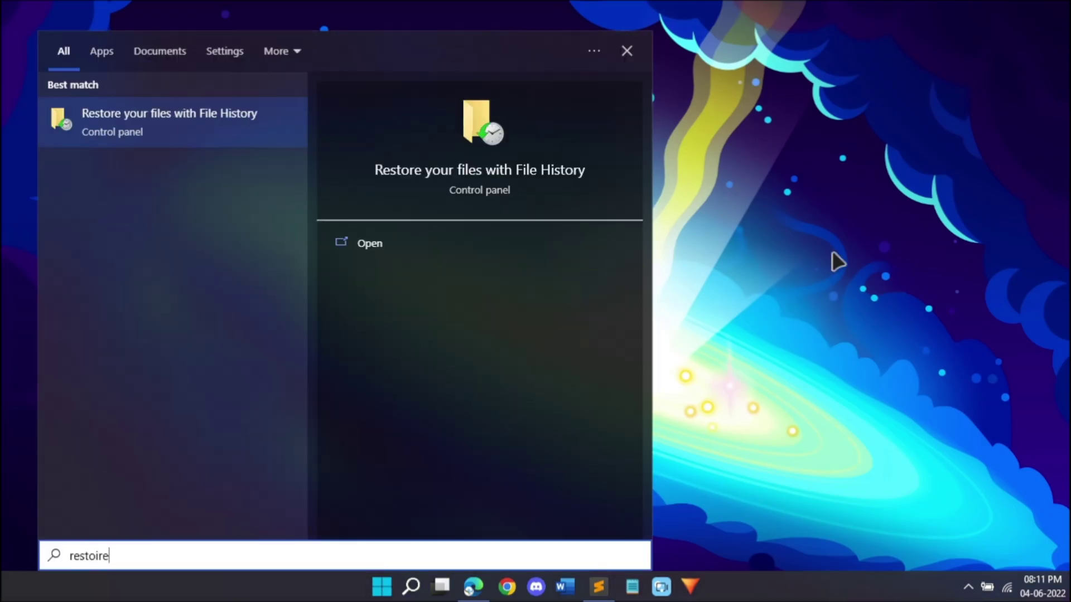
key("BackSpace")
key("BackSpace")
key("BackSpace")
type("re")
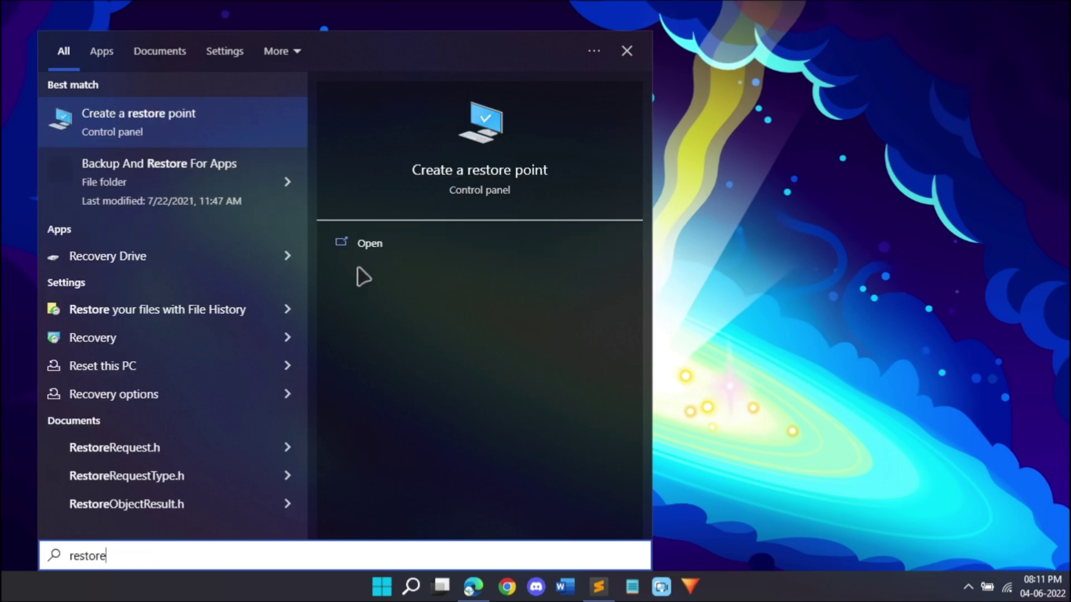
left_click(402, 245)
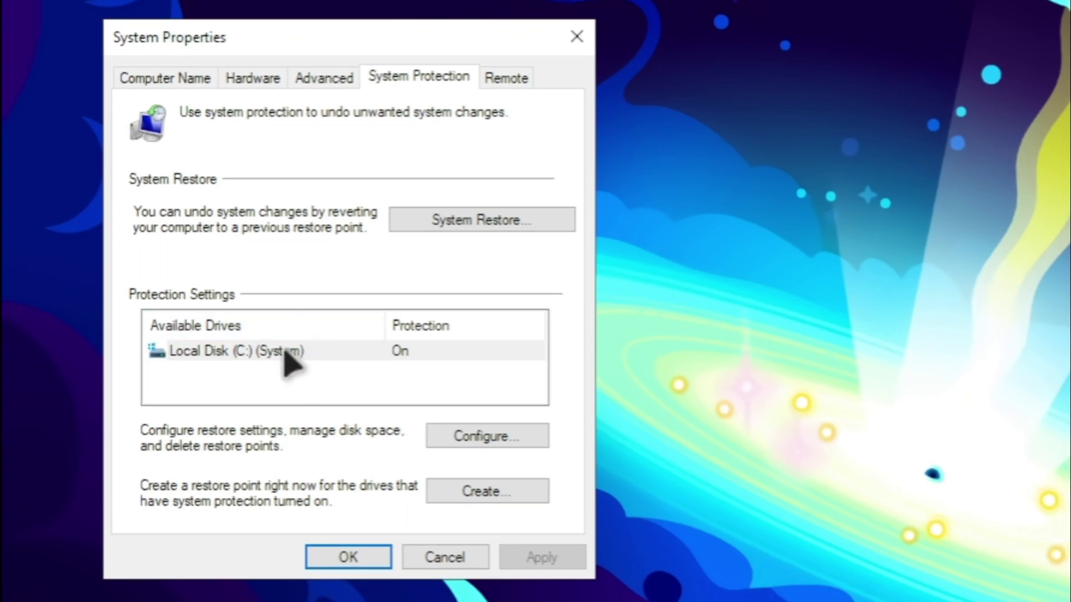
Step: Create a restore point named 'before' for Local Disk (C:) and dismiss the success message
left_click(186, 278)
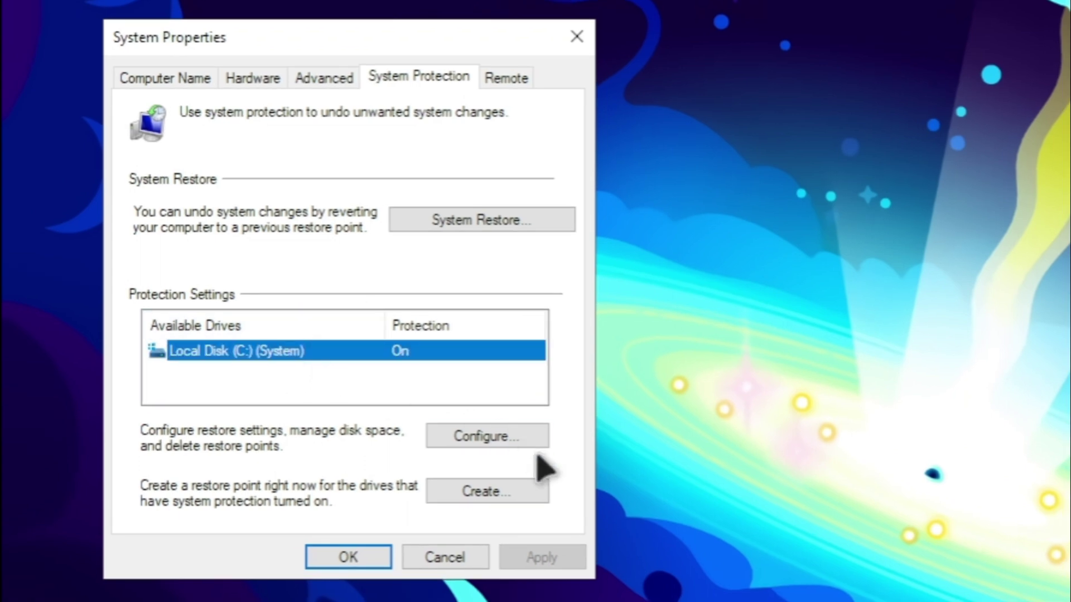
left_click(520, 493)
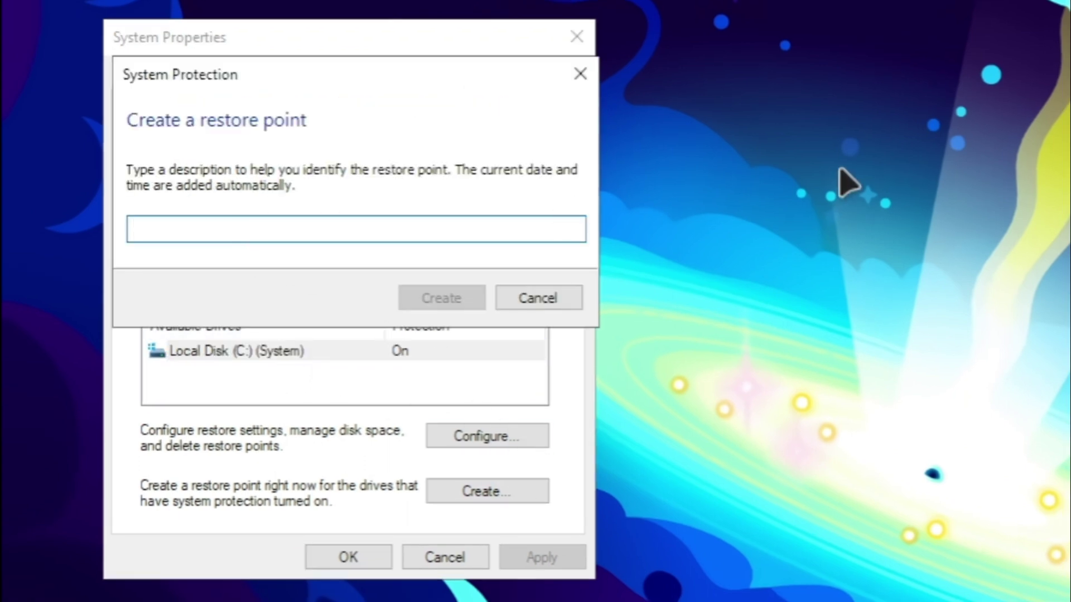
type("before")
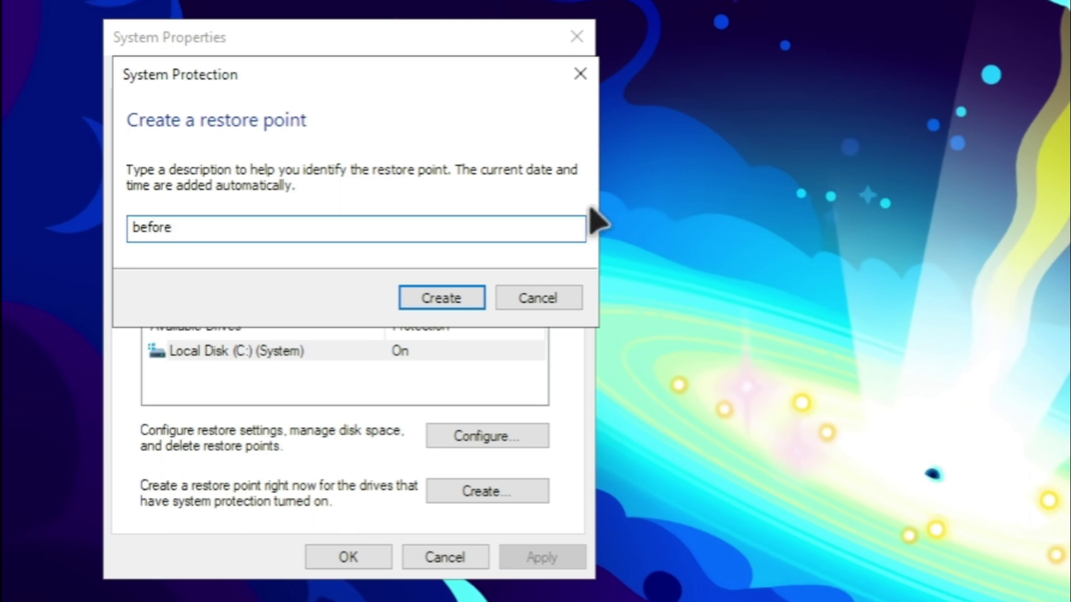
left_click(460, 301)
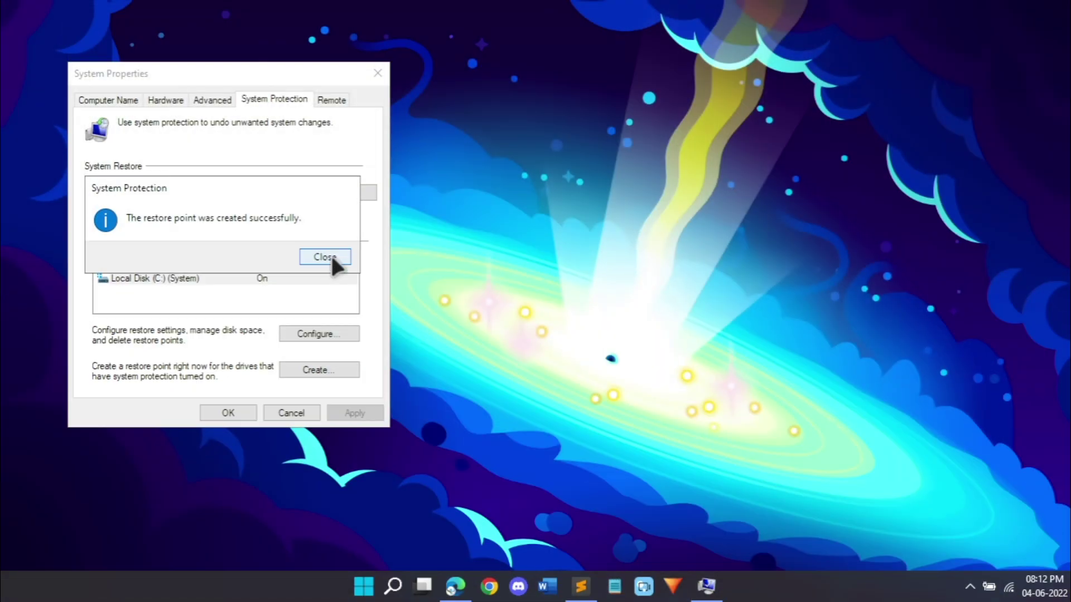
left_click(330, 255)
Step: Close System Properties, scroll through the Sublime Text restore-point notes, and open the Run box
left_click(228, 413)
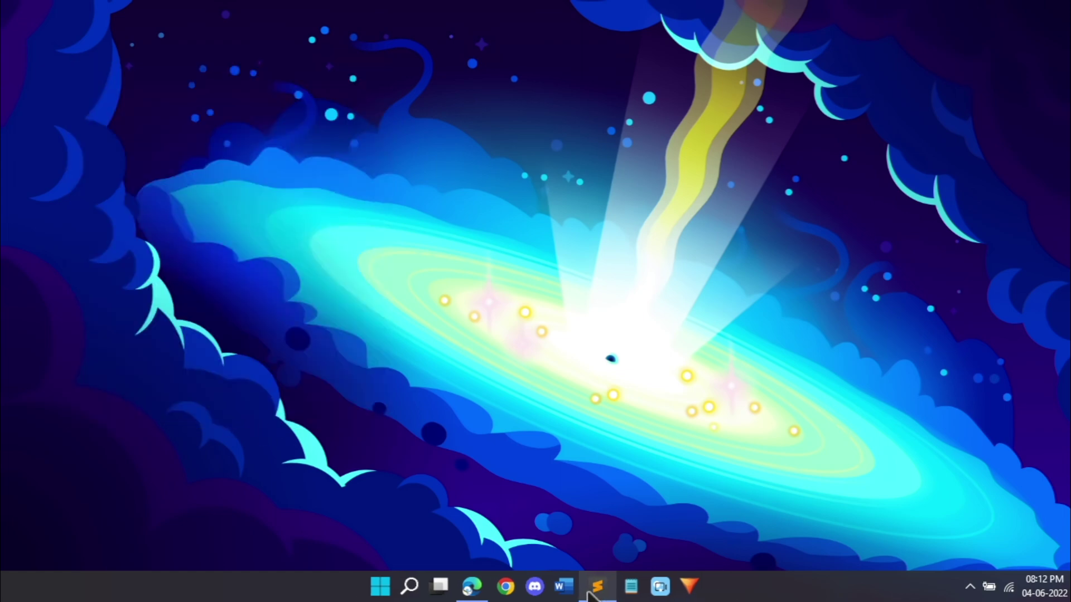
left_click(598, 586)
scroll(267, 254, "down", 5)
scroll(268, 253, "down", 9)
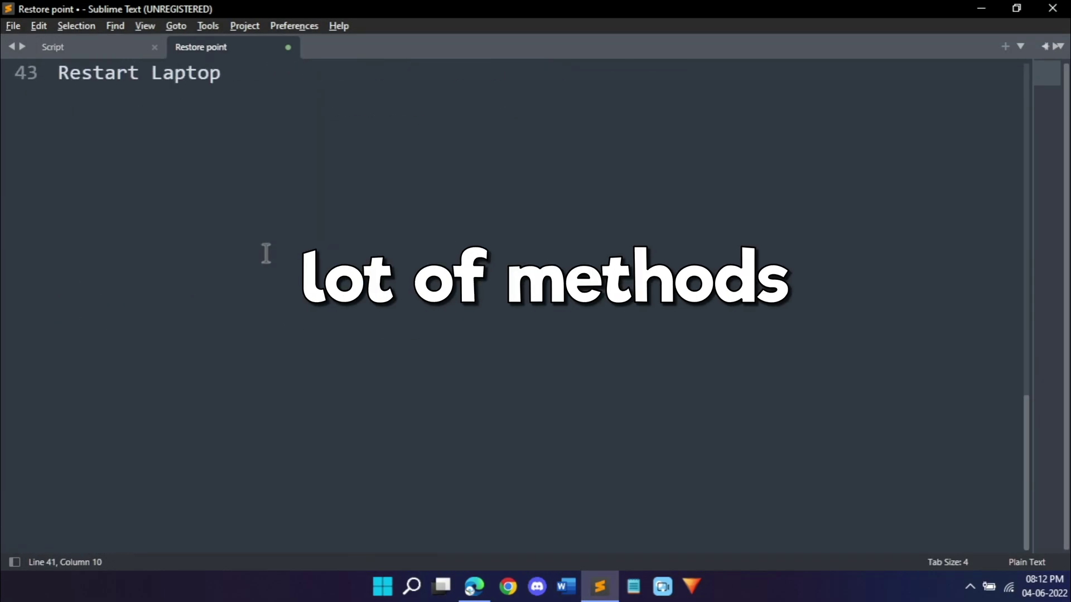
scroll(264, 251, "up", 13)
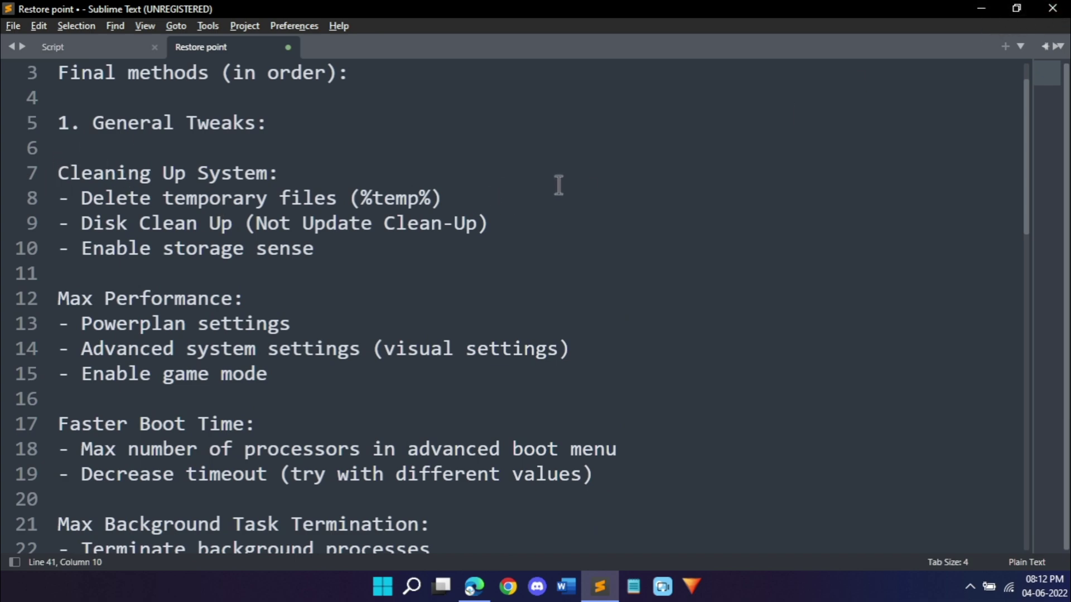
key("super+r")
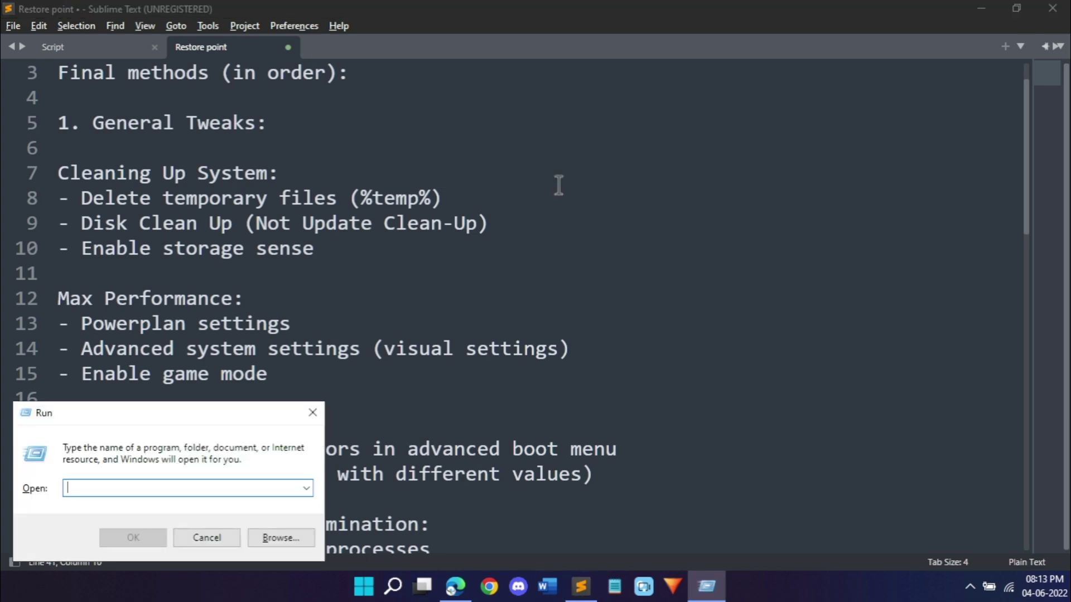
Step: Open %temp% and delete every item in the Temp folder
type("%temp%")
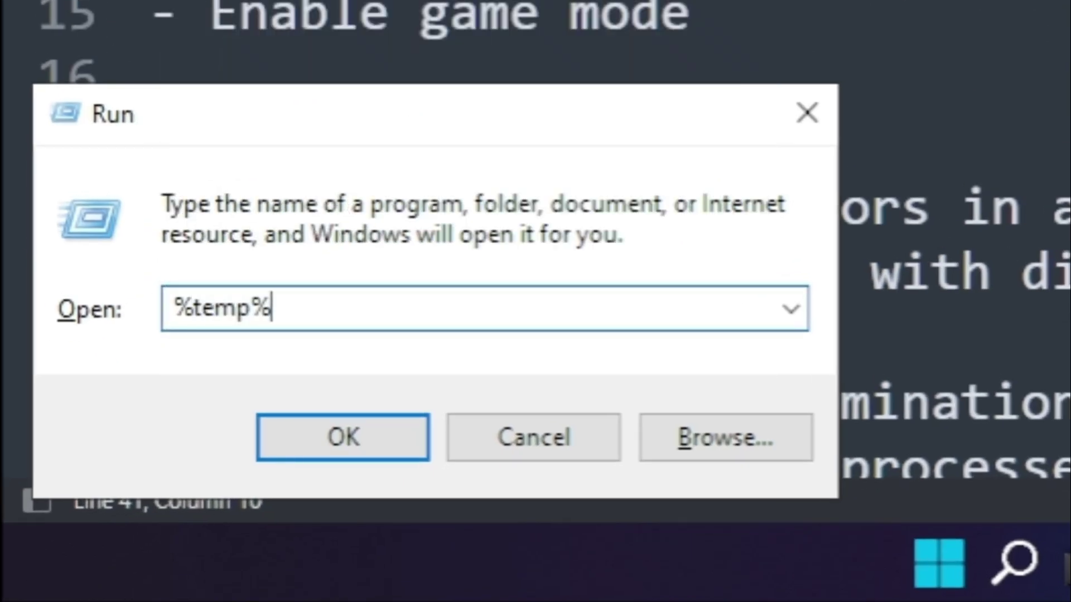
left_click(276, 443)
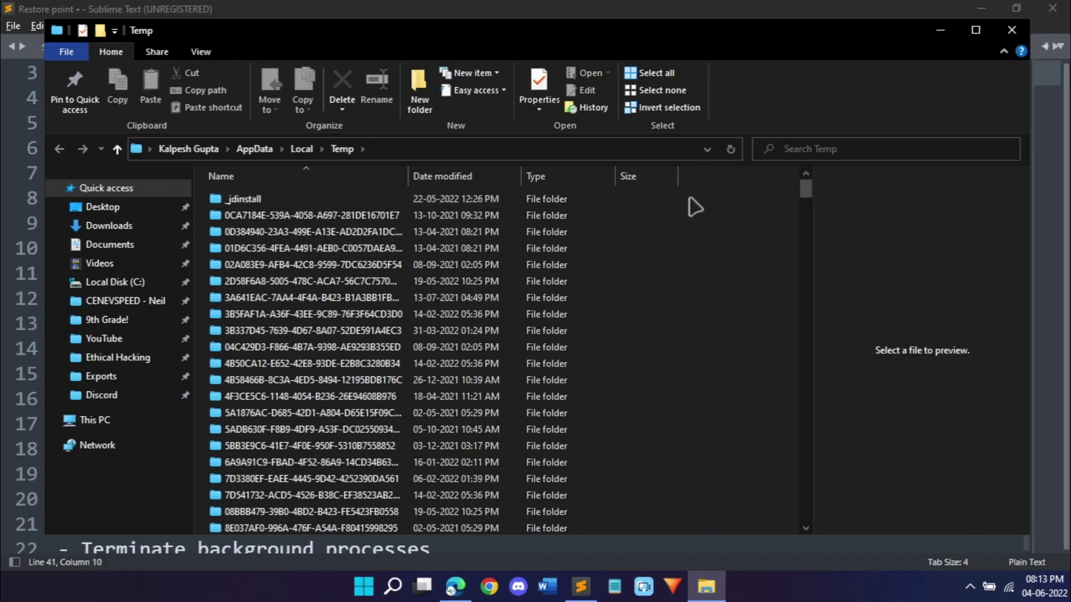
left_click_drag(801, 200, 806, 501)
left_click(307, 299)
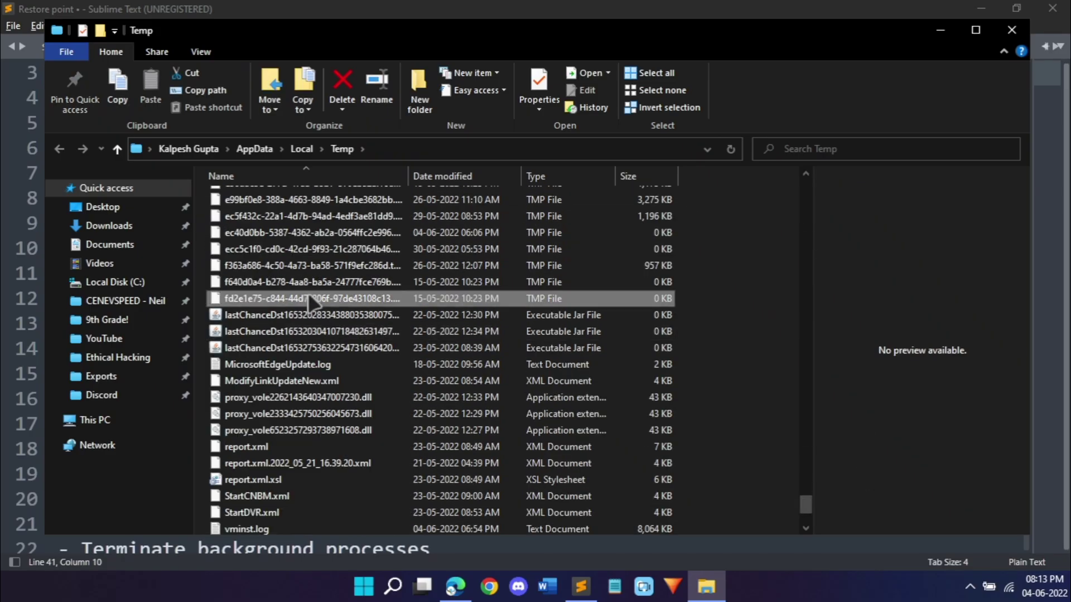
key("ctrl+a")
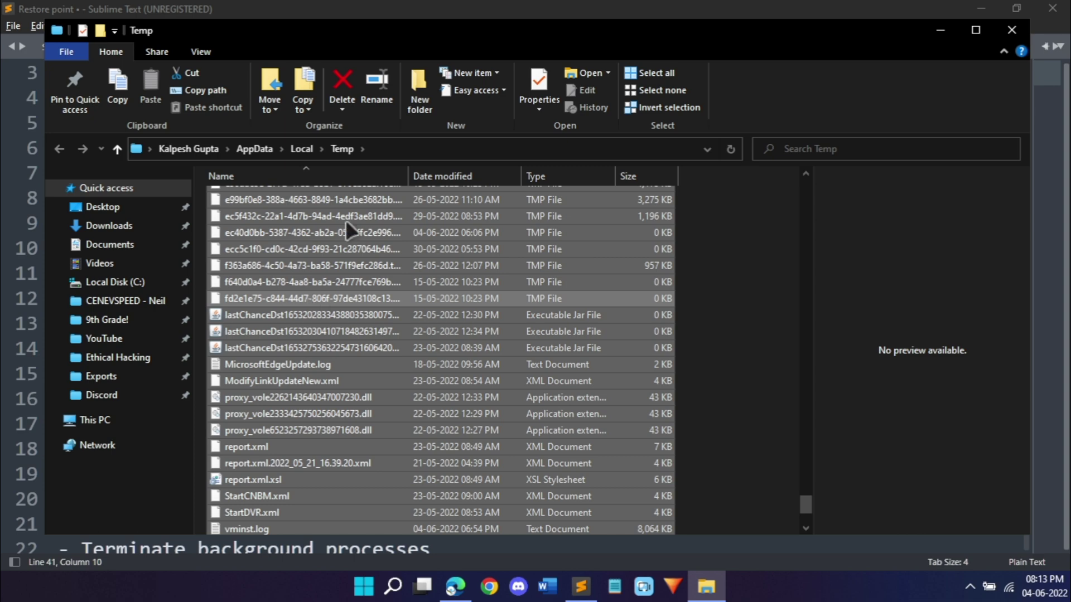
left_click(341, 89)
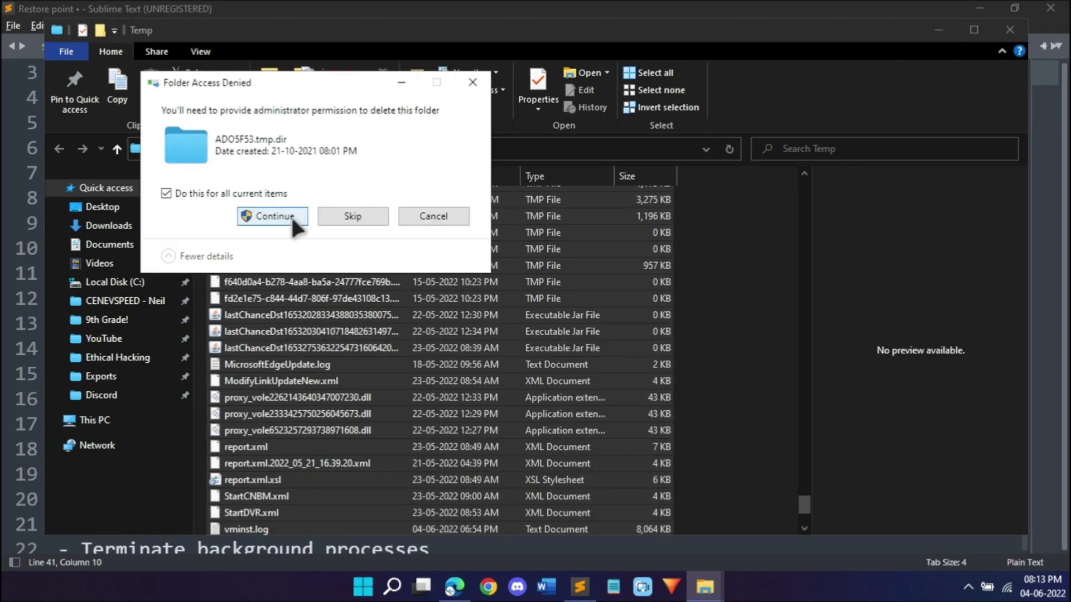
Step: Skip the admin-protected and in-use temp files, then close the Temp folder window
left_click(347, 214)
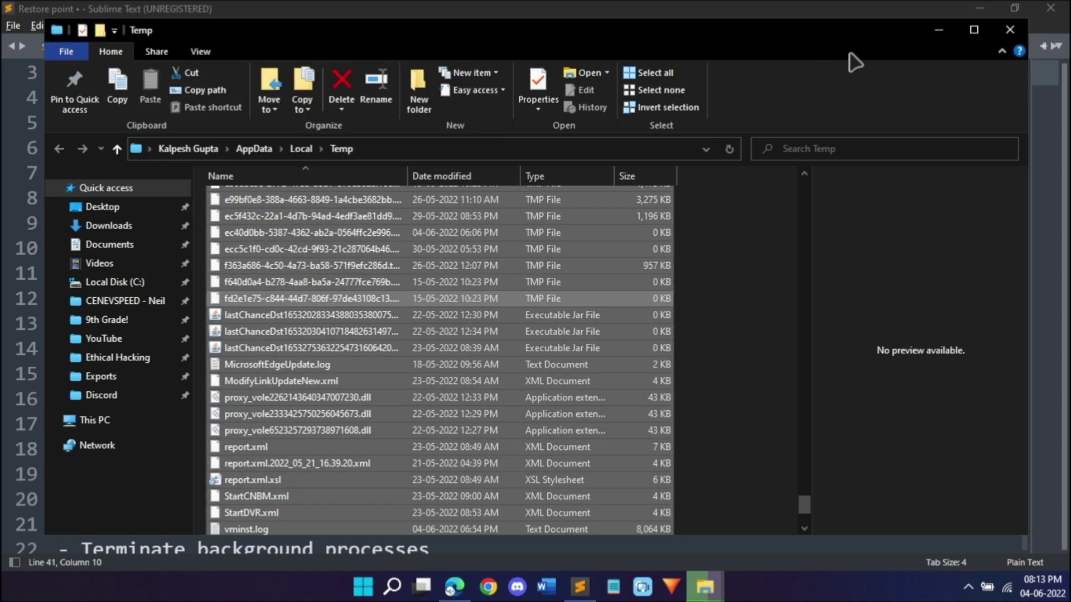
left_click(1010, 34)
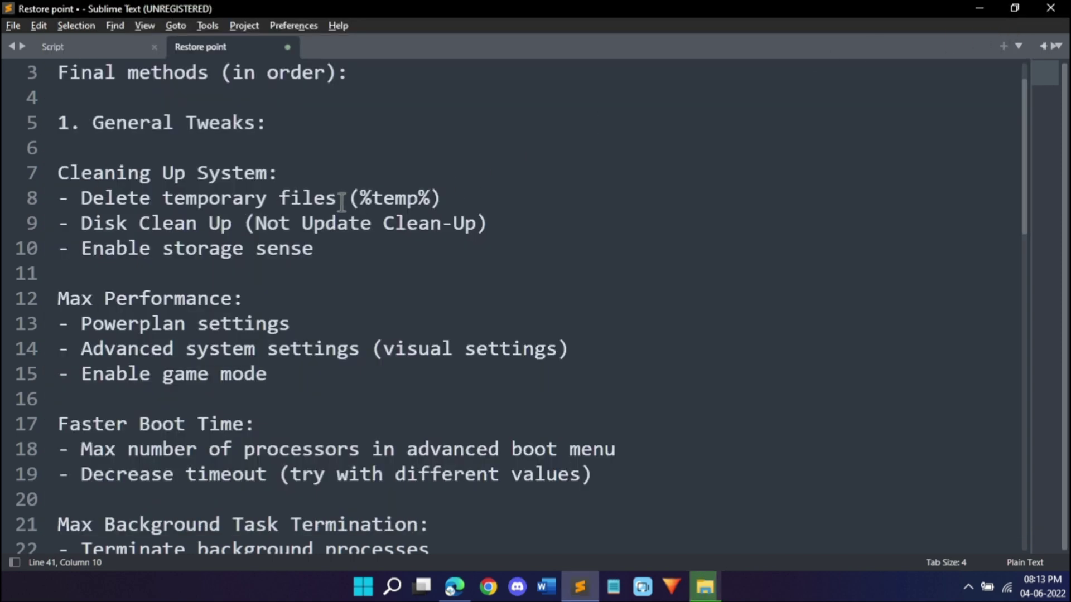
left_click_drag(78, 222, 579, 224)
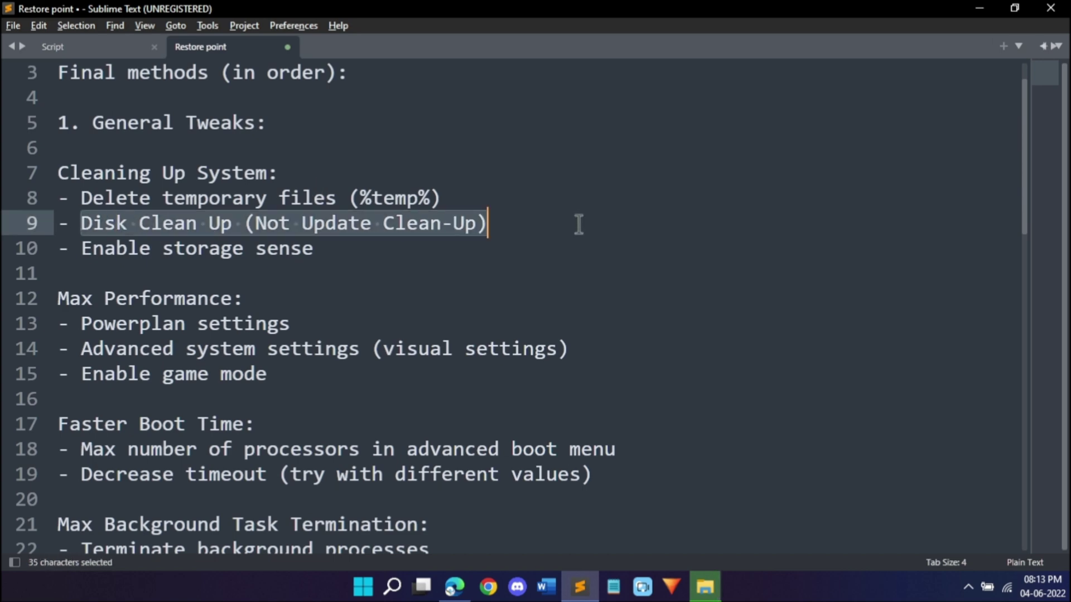
left_click(350, 237)
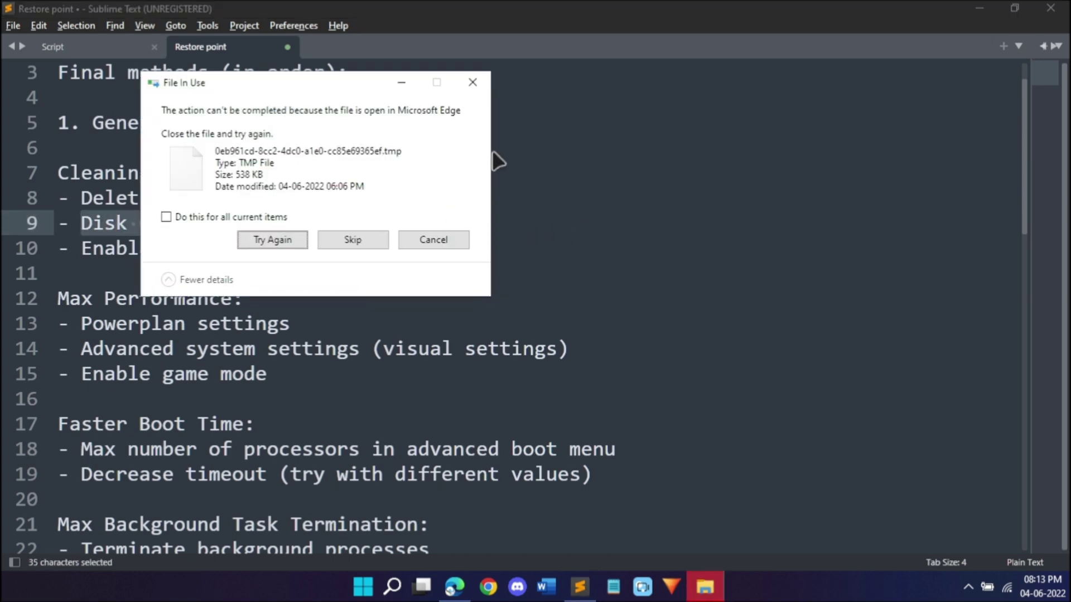
left_click(369, 237)
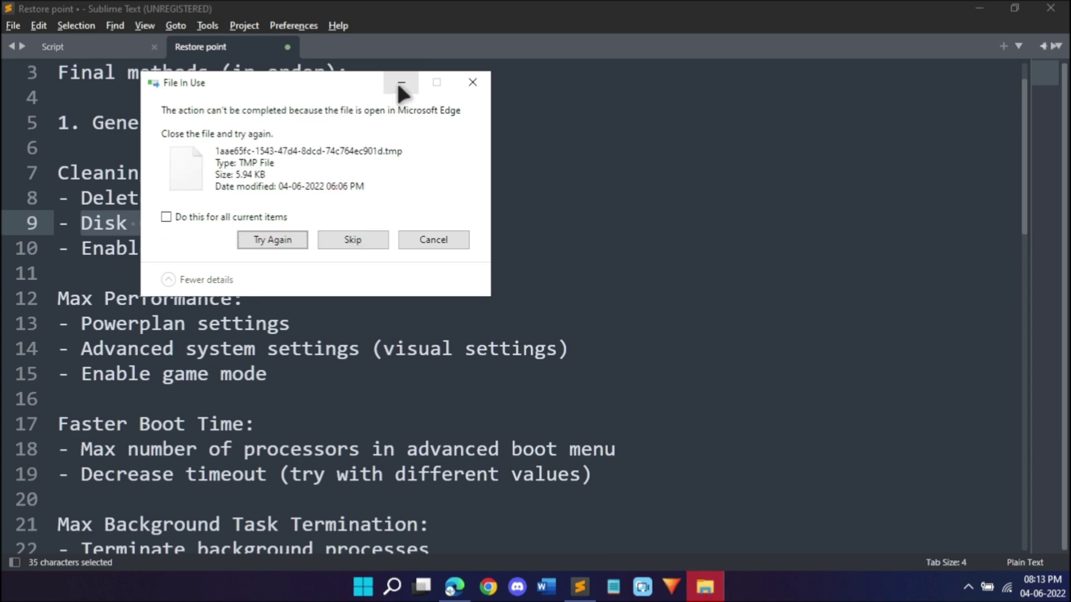
left_click(366, 241)
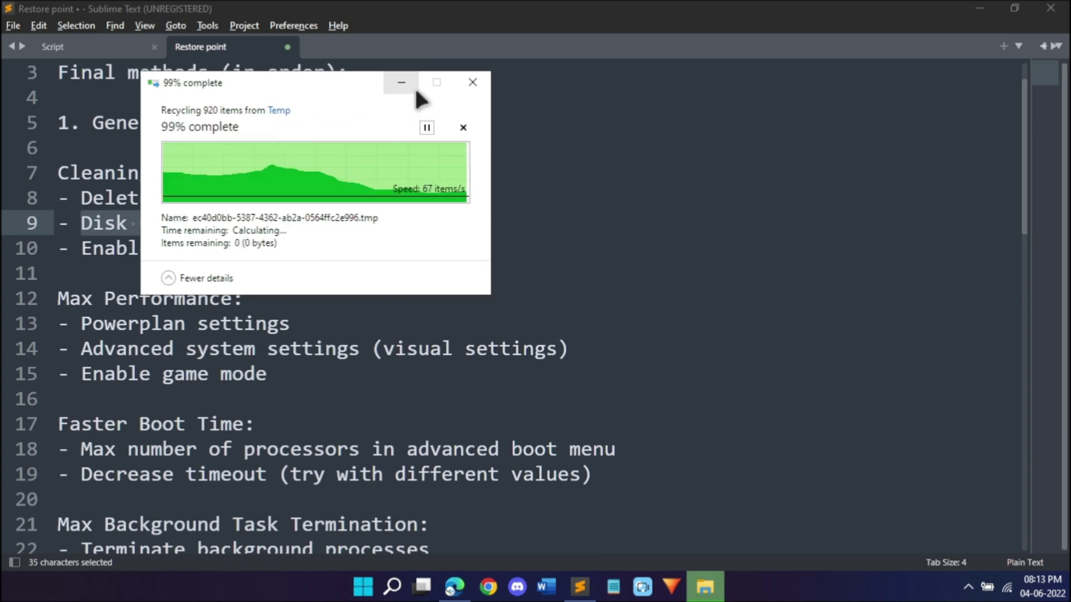
Step: Launch Disk Cleanup from a Start search for 'dis'
left_click(657, 222)
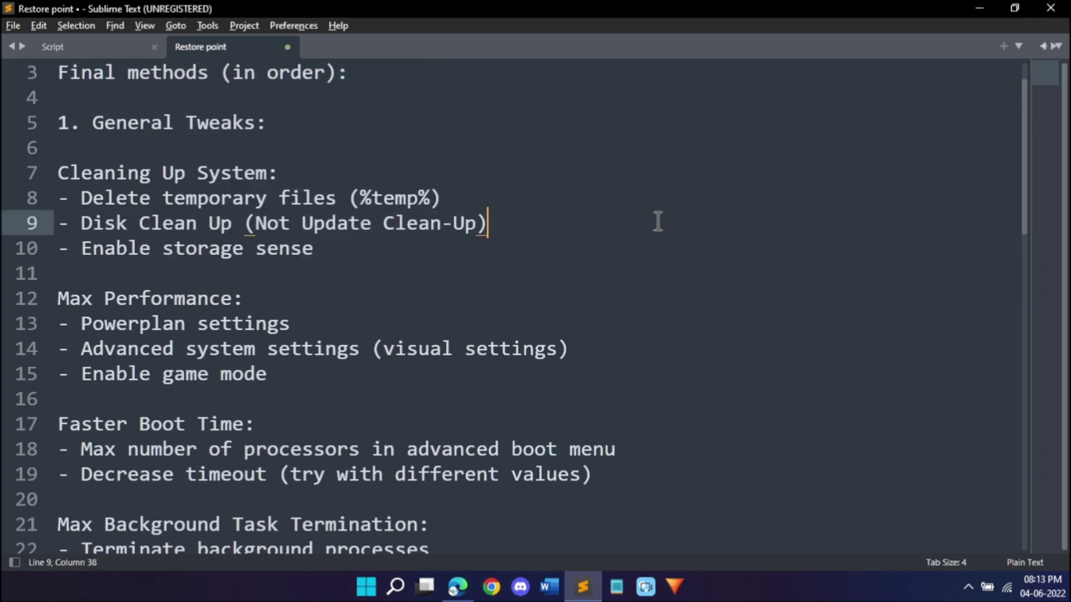
key("super")
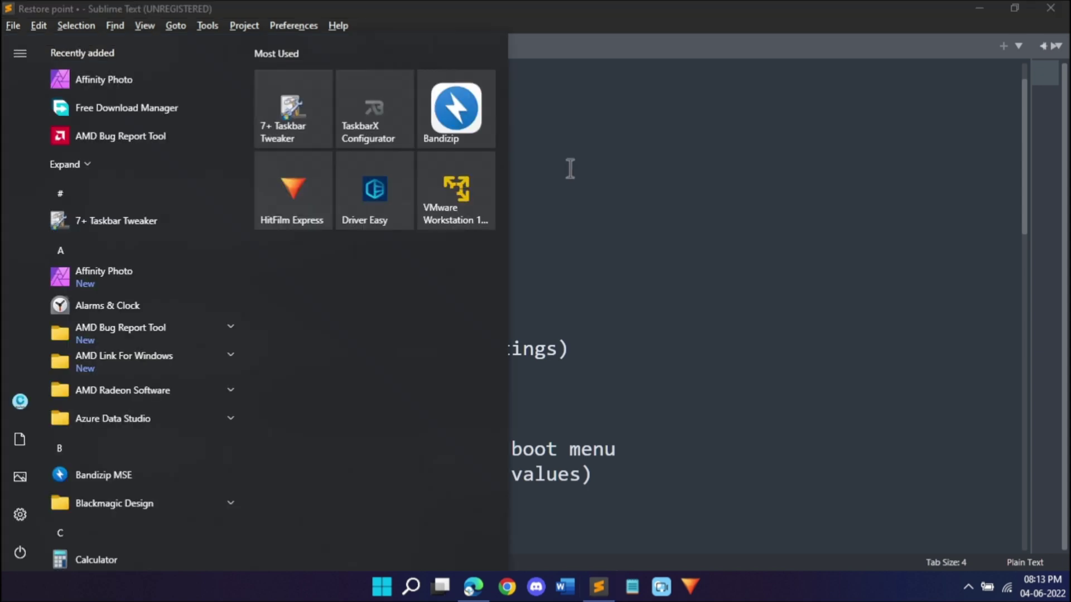
type("disk")
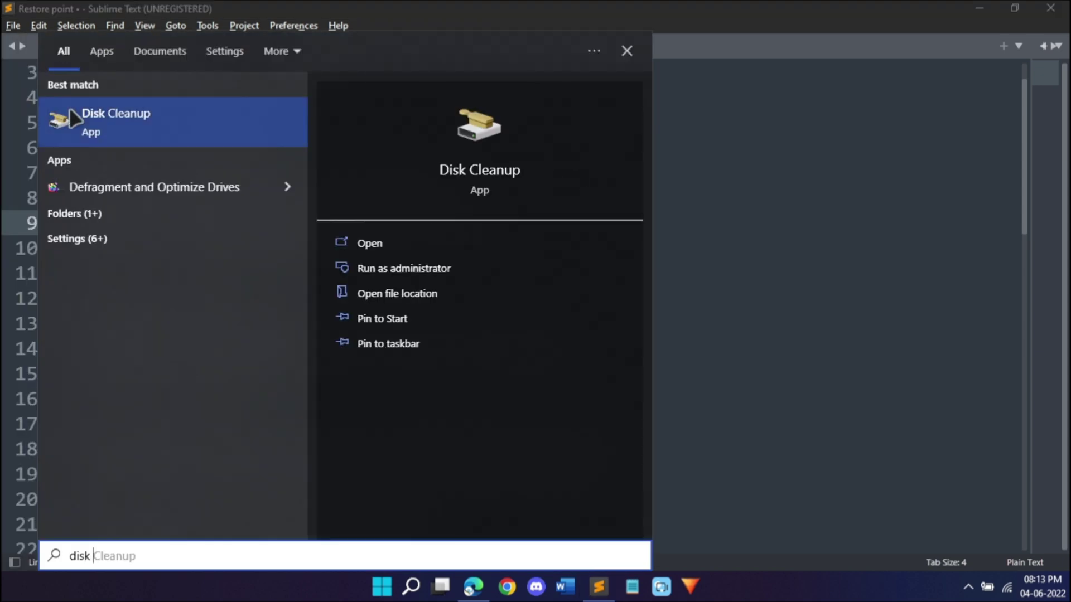
left_click(420, 243)
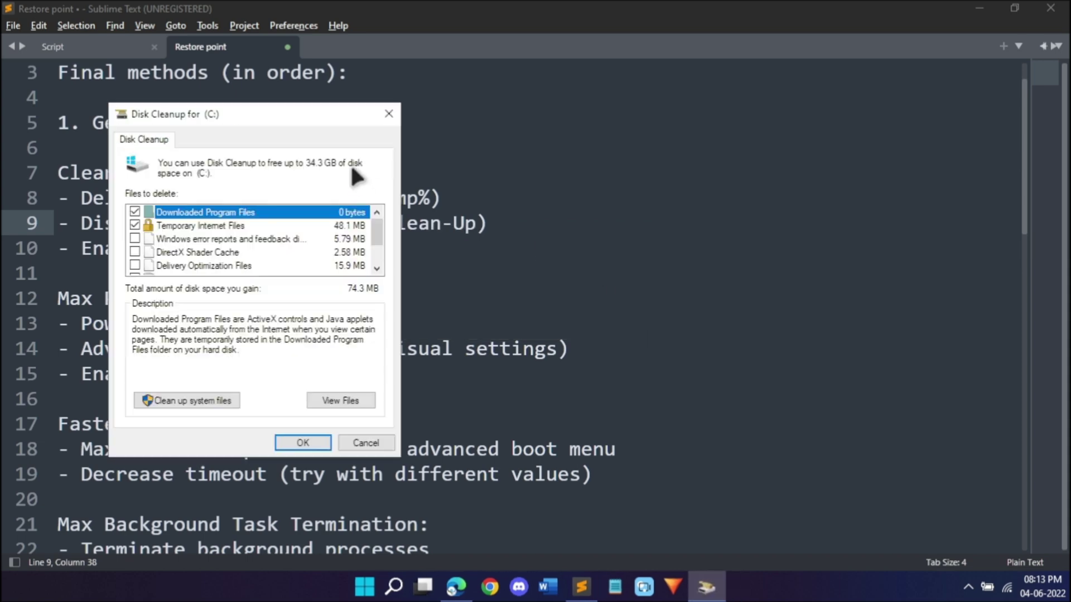
left_click_drag(291, 110, 697, 62)
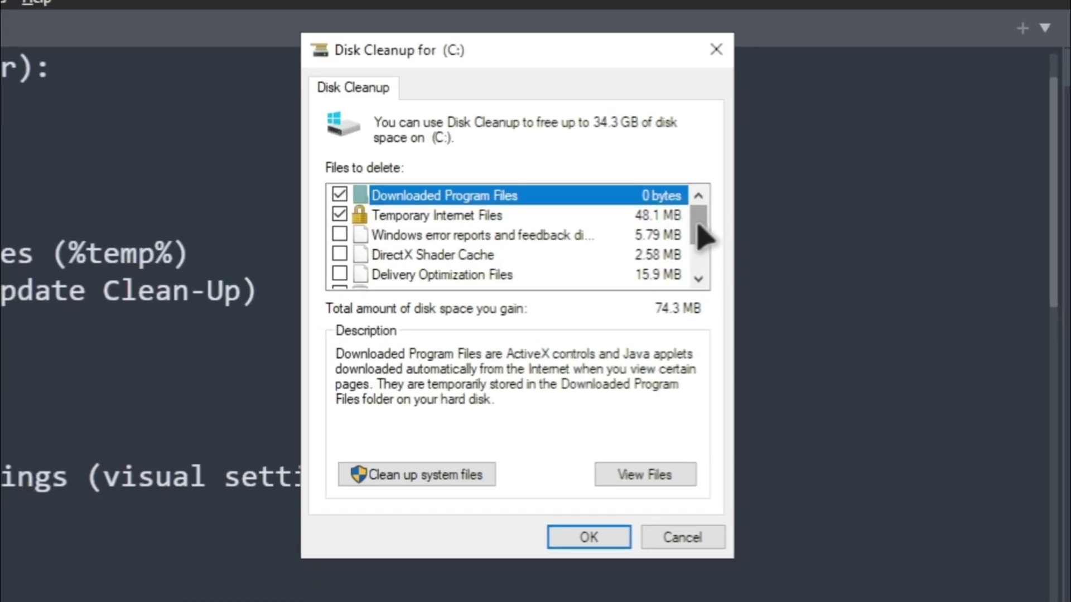
Step: Check Windows error reports, DirectX Shader Cache and Recycle Bin, then permanently delete the files
left_click(339, 234)
left_click(348, 254)
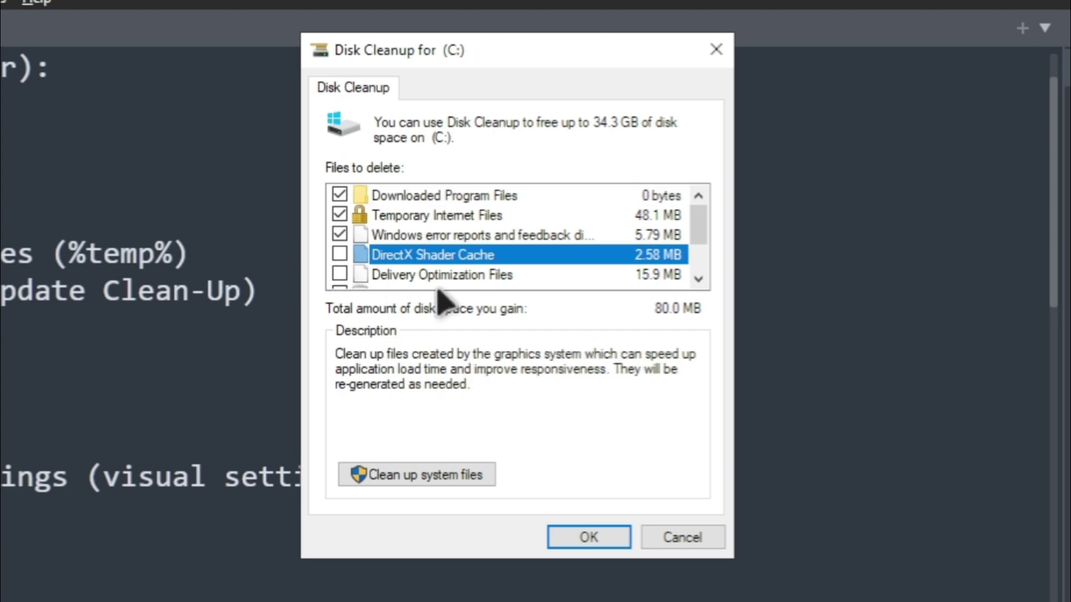
left_click(339, 254)
left_click_drag(699, 227, 696, 246)
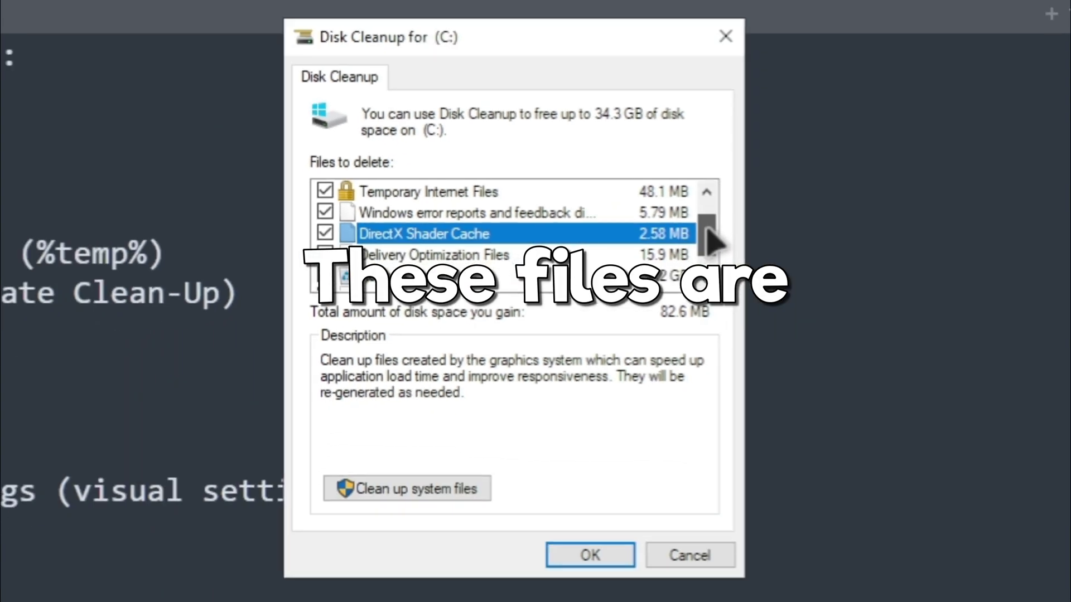
left_click_drag(706, 229, 706, 241)
left_click(325, 234)
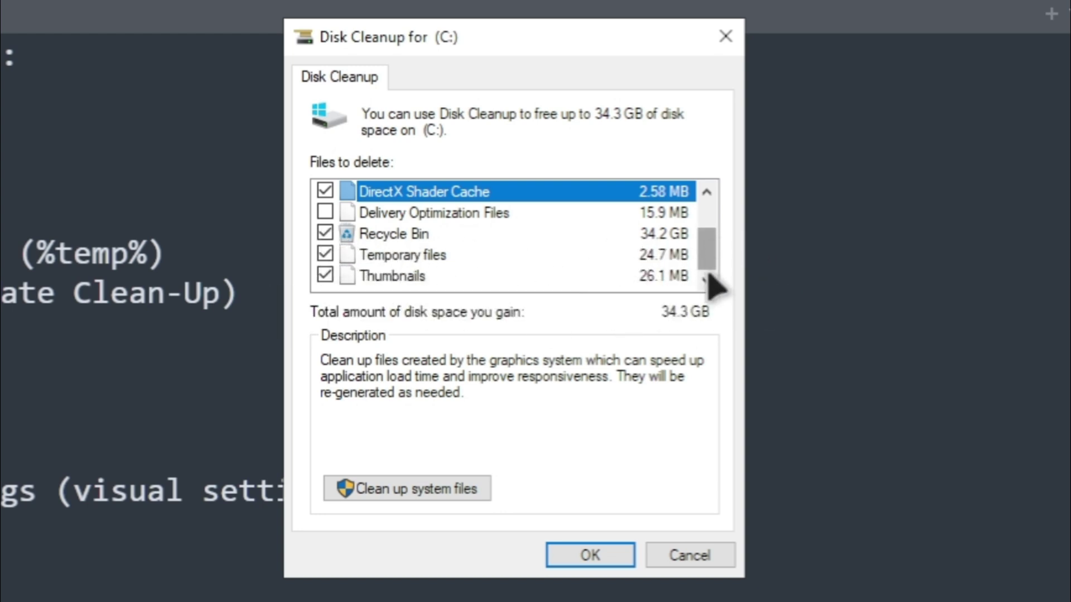
left_click_drag(710, 239, 707, 174)
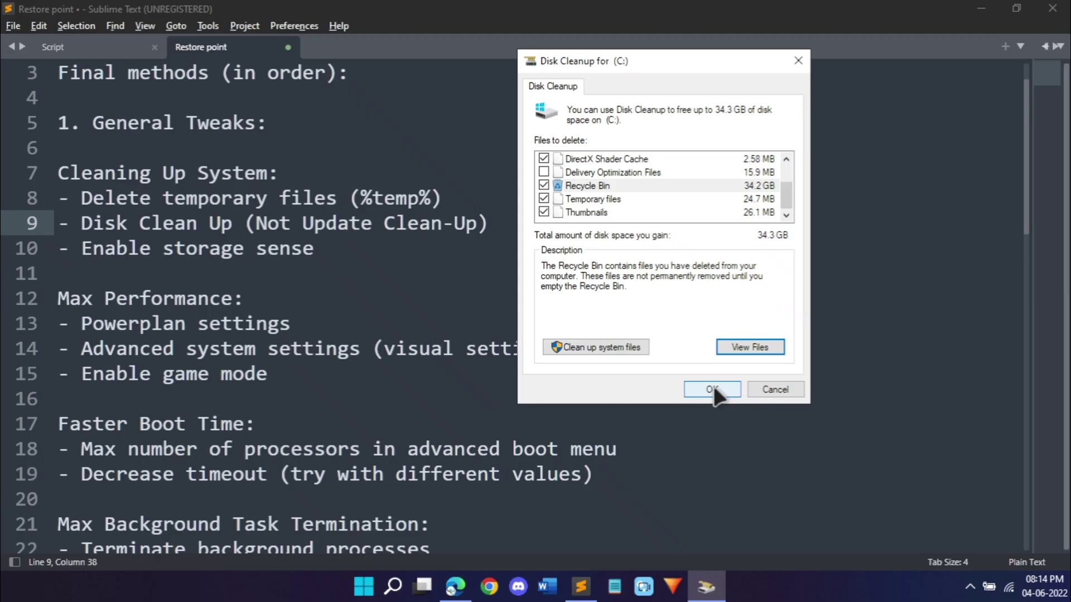
left_click(594, 555)
left_click(567, 301)
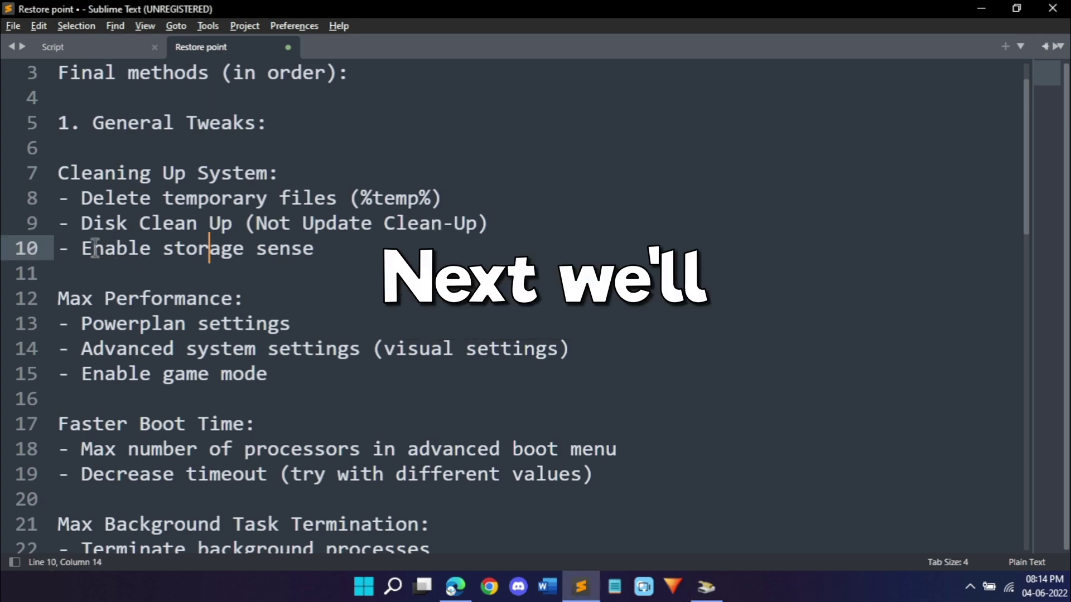
Step: Turn on Storage Sense in Settings and open its configuration page
left_click_drag(83, 248, 365, 267)
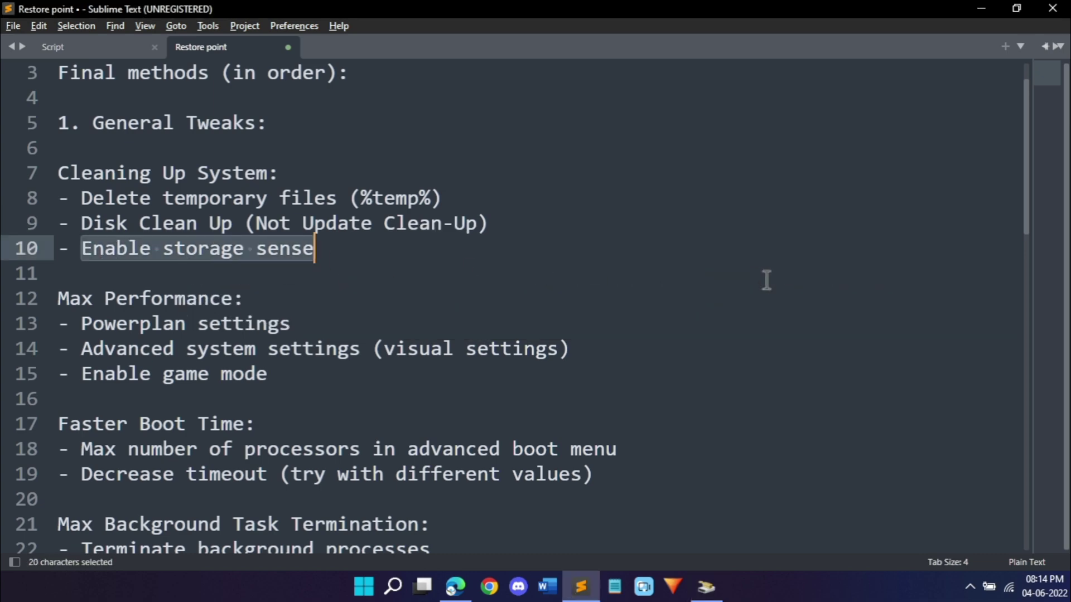
key("super+i")
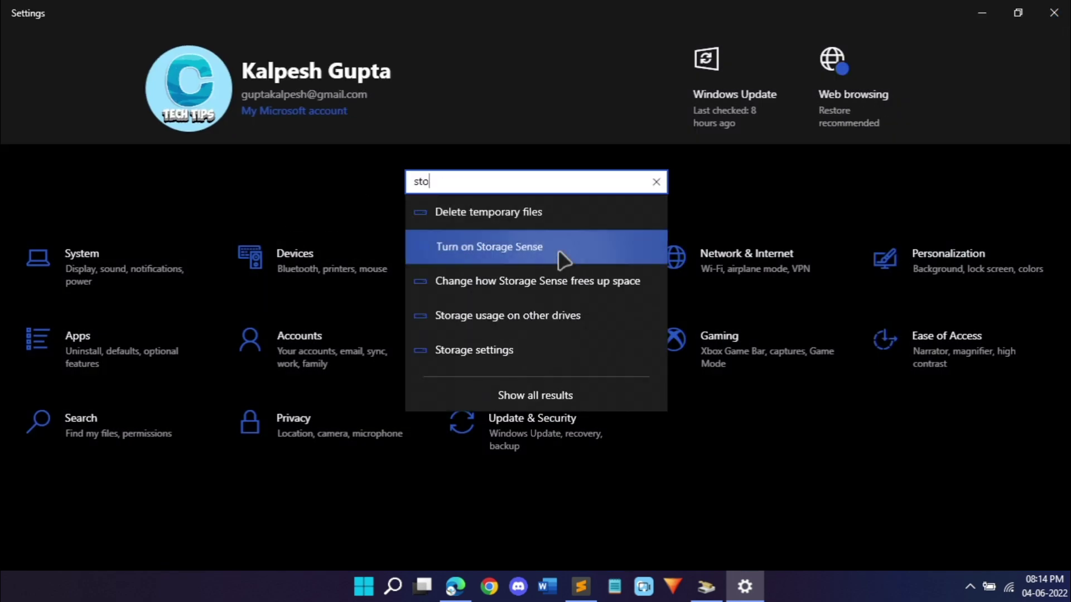
left_click(558, 252)
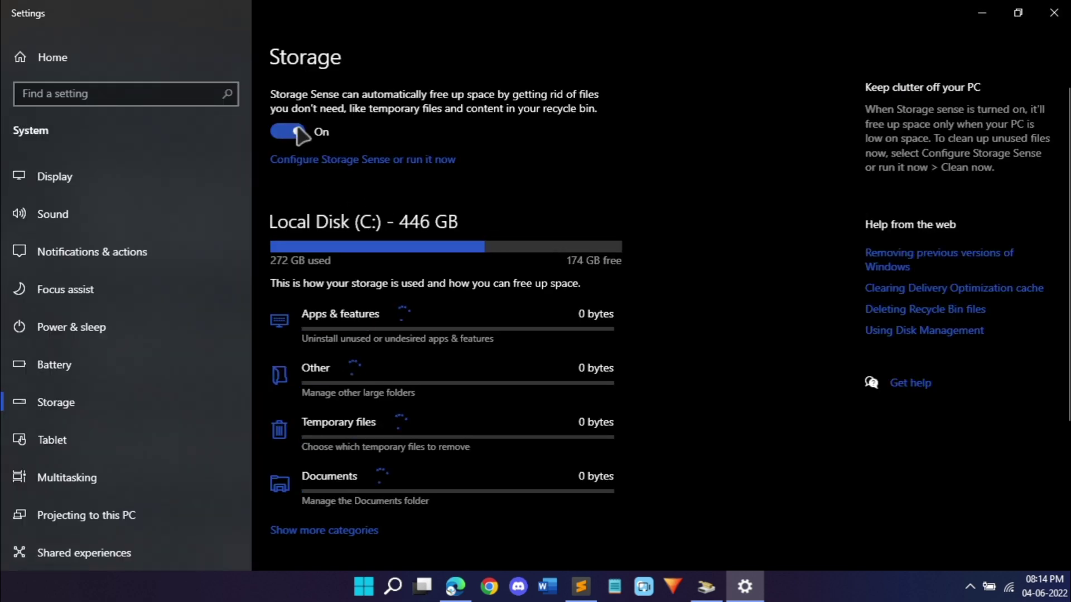
left_click(312, 160)
Step: Set Storage Sense to run every month and clear Recycle Bin items after 30 days
left_click(152, 221)
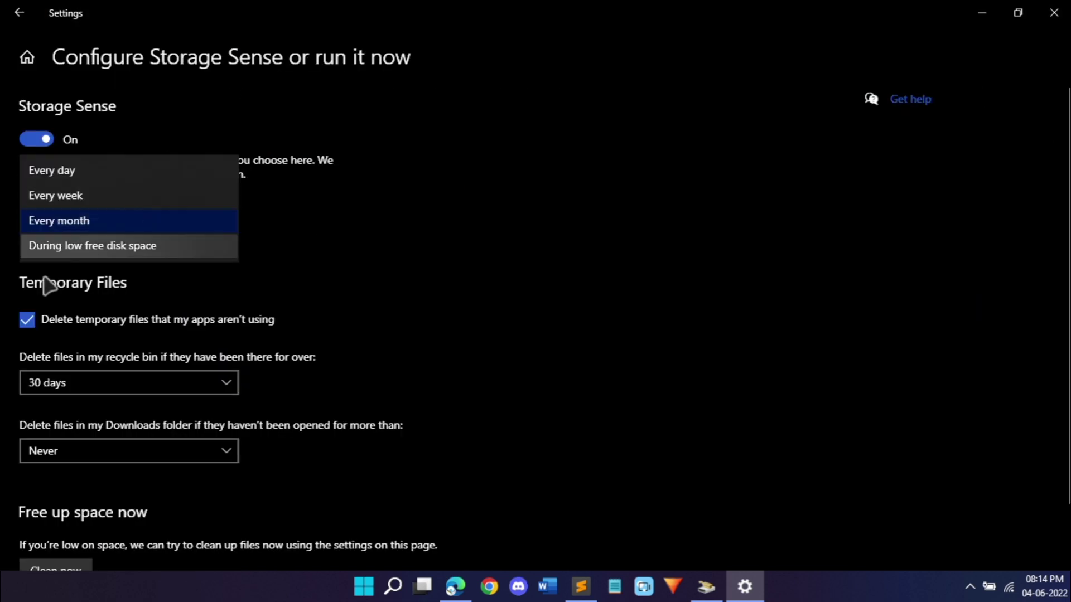
left_click(92, 218)
scroll(318, 321, "down", 2)
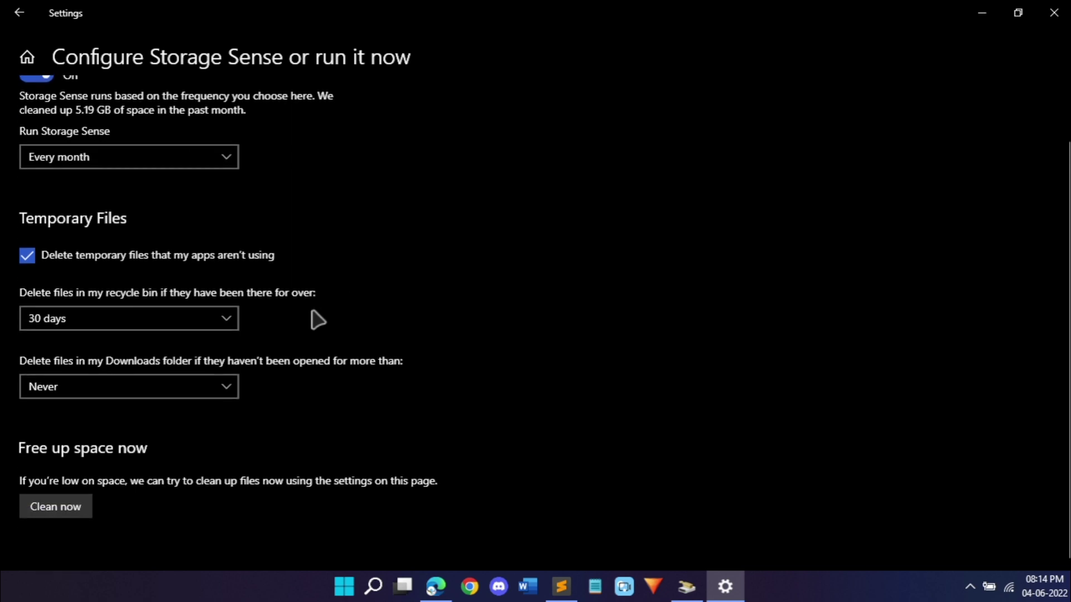
left_click(123, 322)
left_click(96, 326)
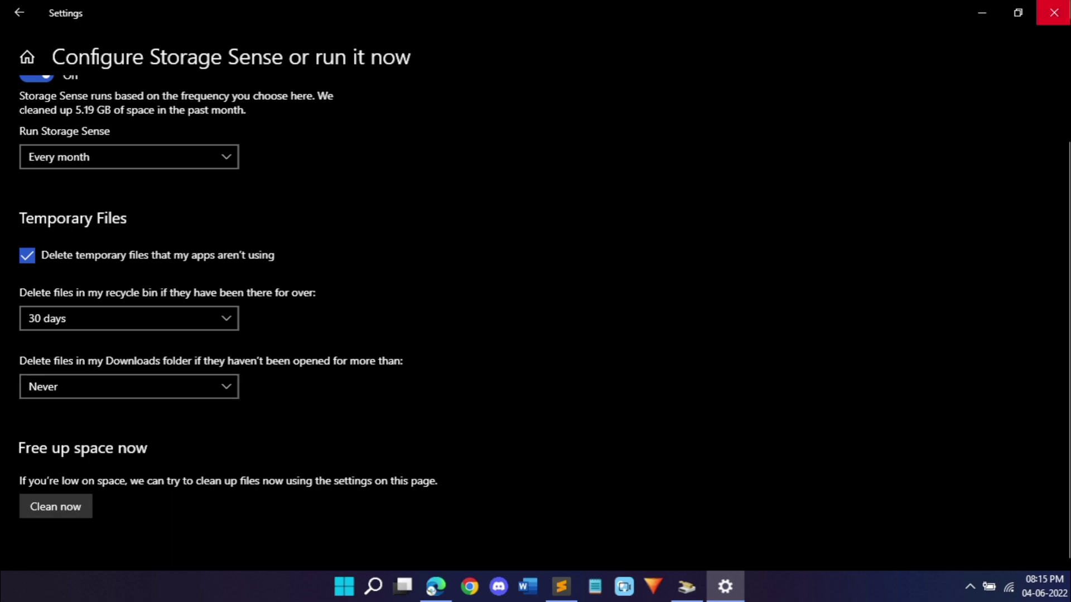
left_click(1054, 13)
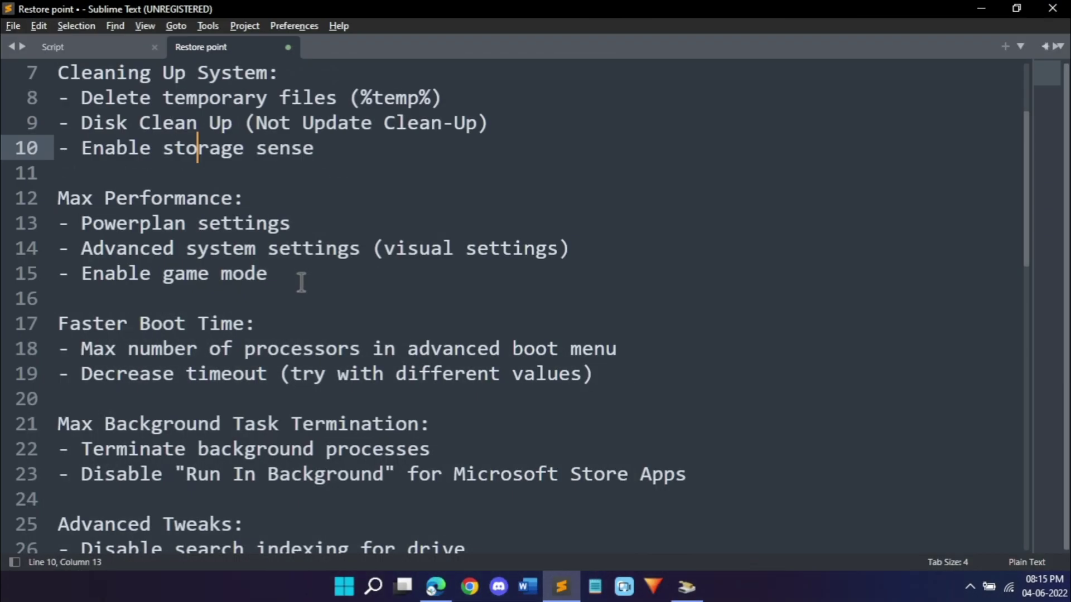
Step: Search 'powe' and open the advanced power settings for the Ultimate Performance plan
left_click_drag(302, 281, 43, 209)
left_click(127, 248)
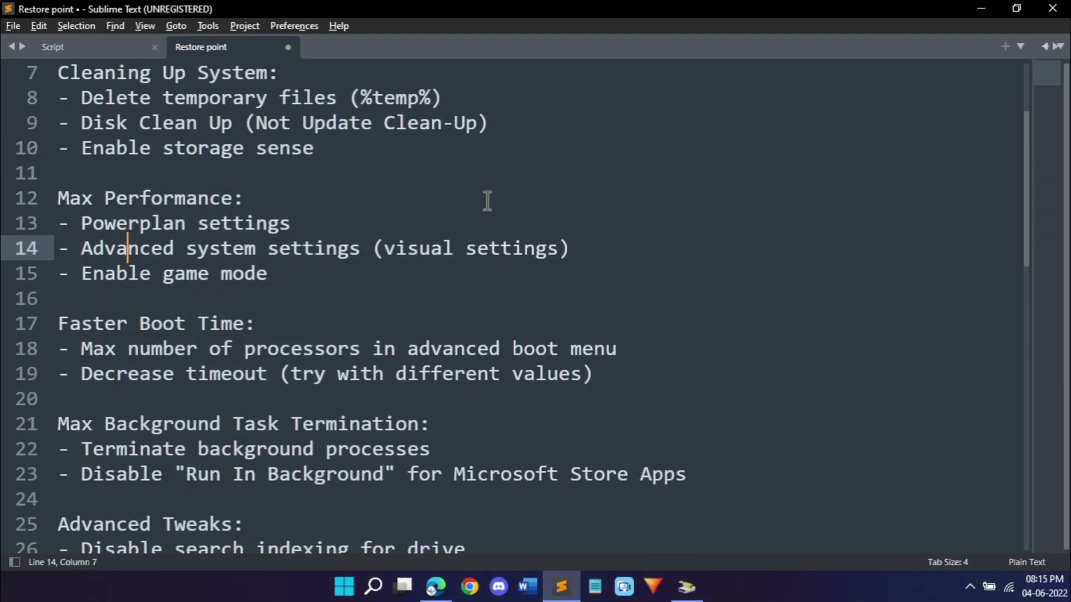
key("super")
type("power")
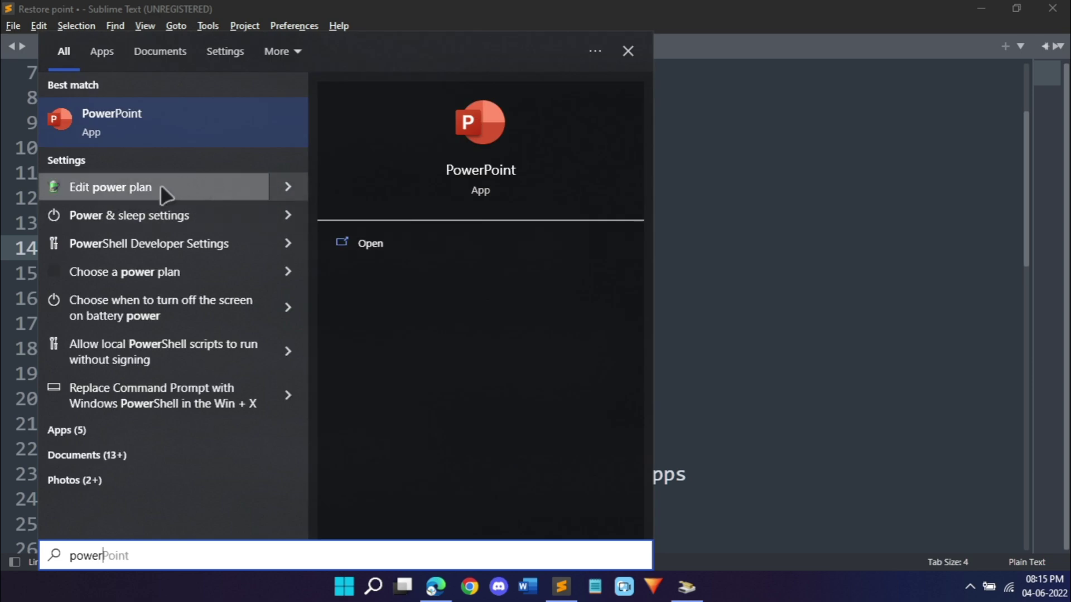
left_click(160, 184)
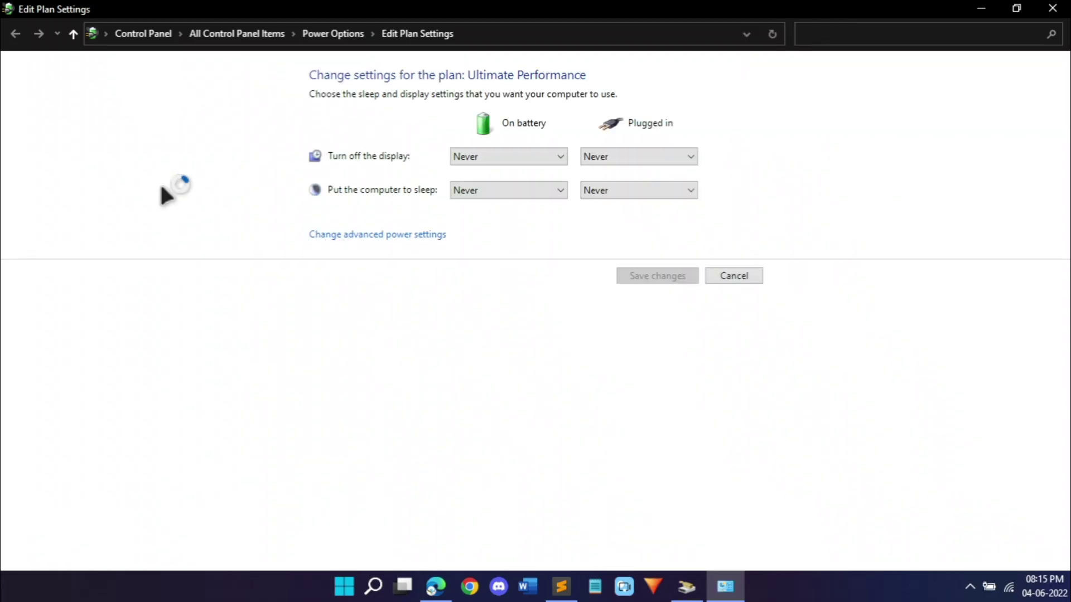
left_click(338, 34)
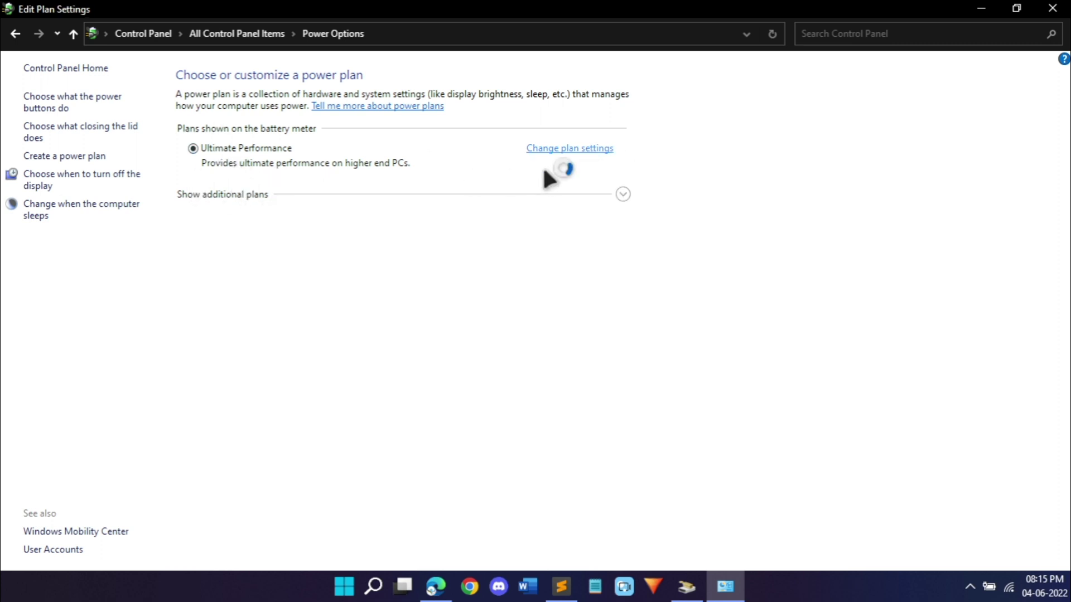
left_click(387, 238)
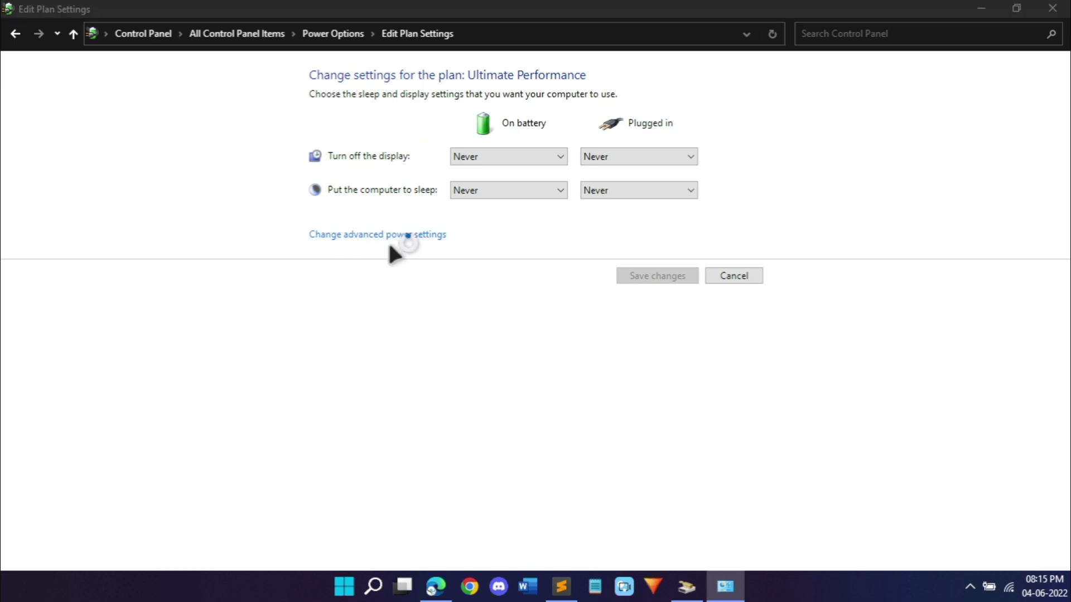
left_click_drag(286, 133, 226, 88)
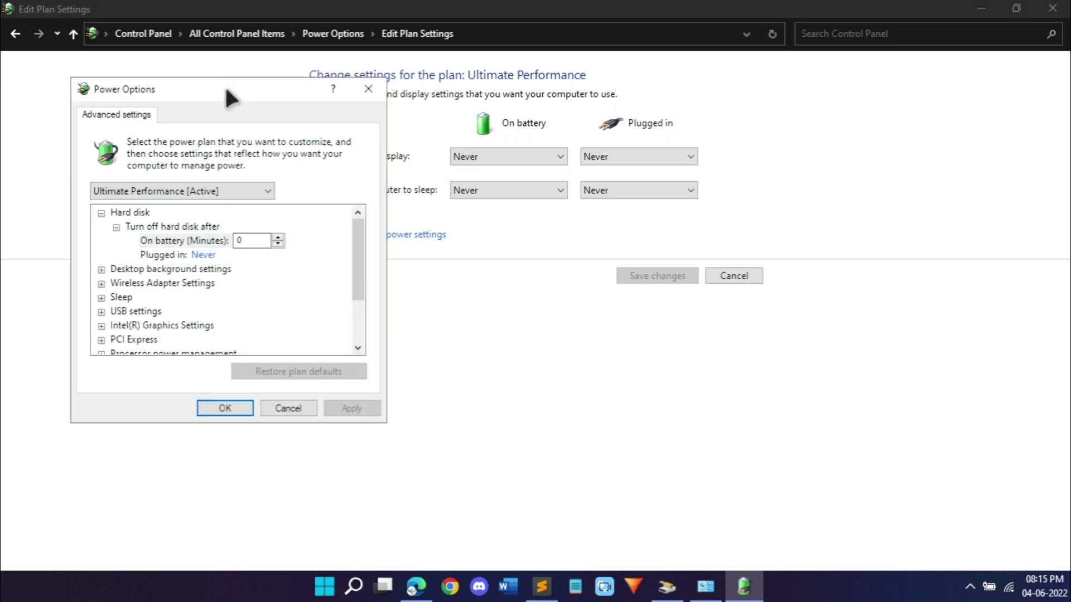
Step: Check the Hard disk and Sleep timeout values are set to Never
left_click(97, 211)
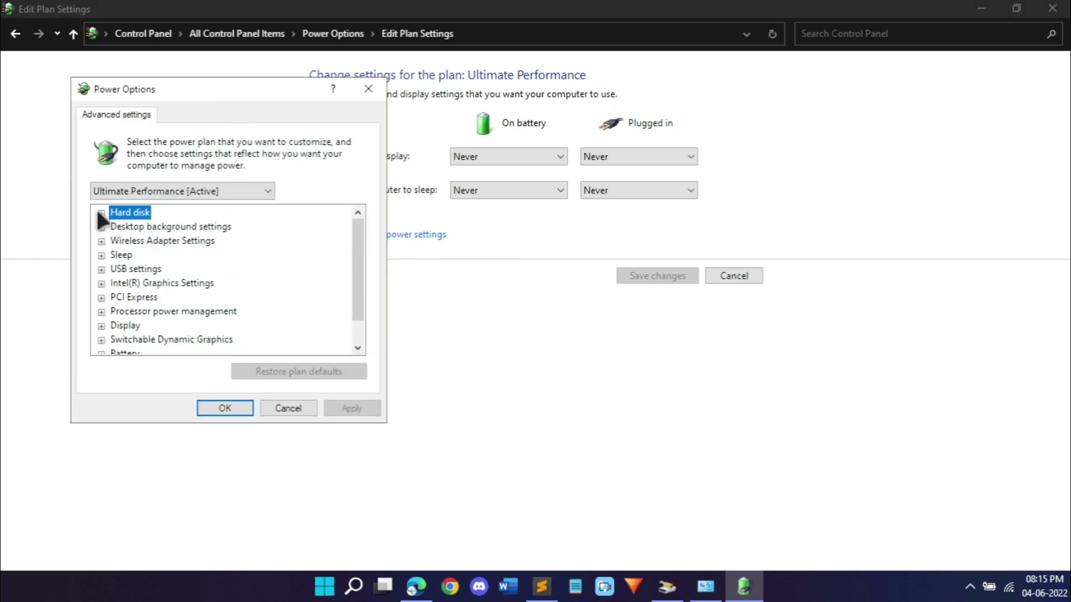
left_click(97, 211)
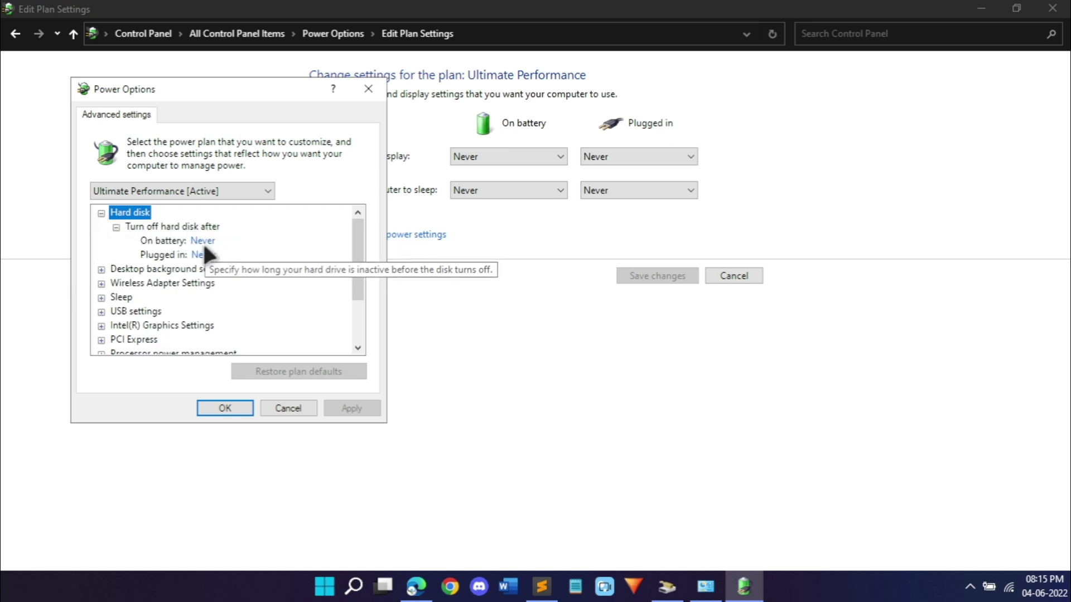
key("Left")
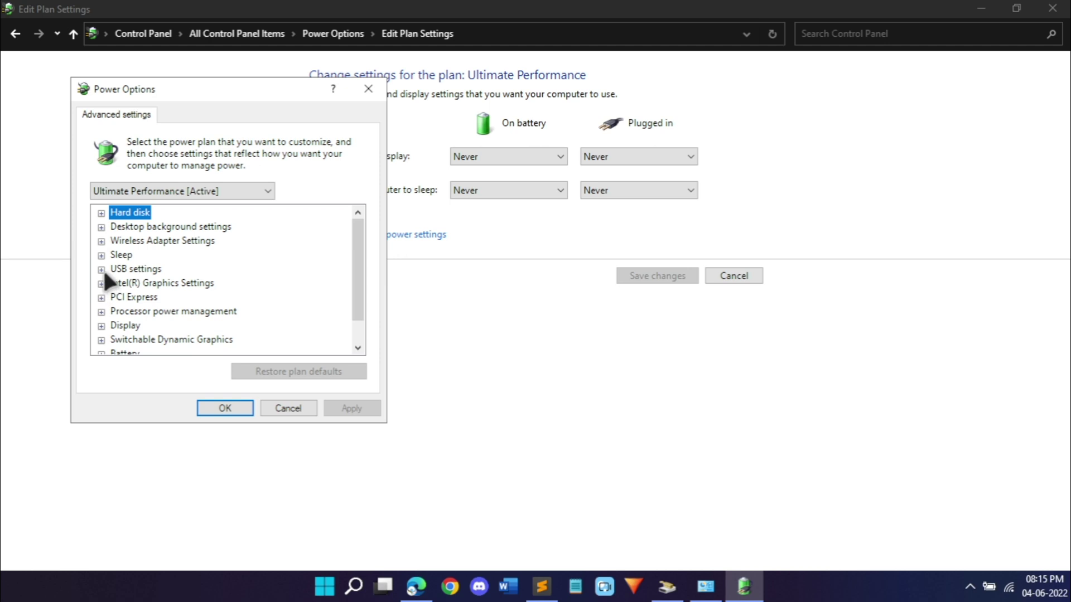
left_click(101, 255)
left_click(116, 269)
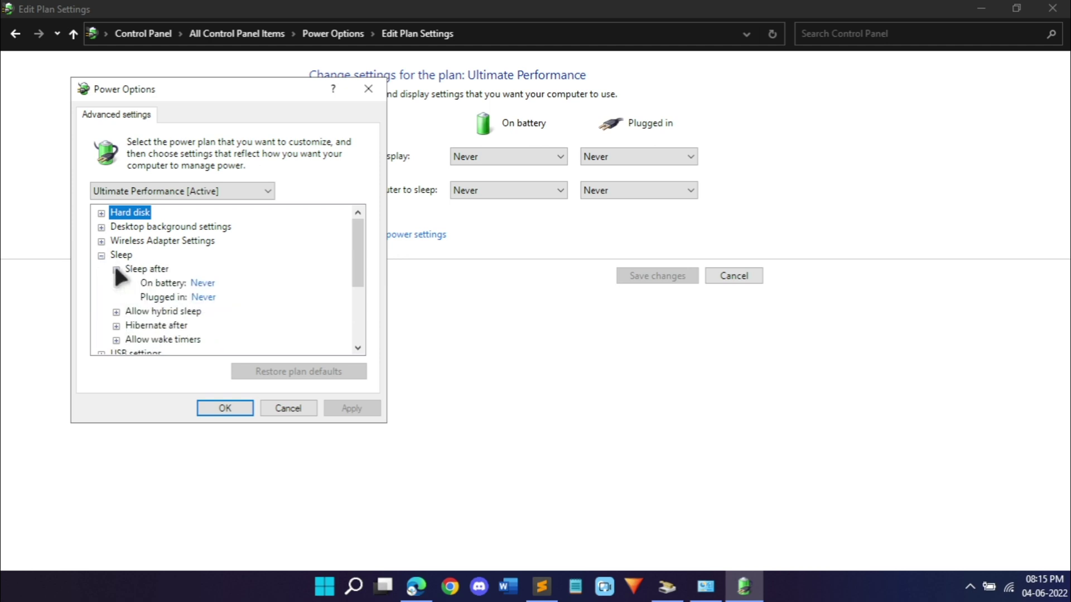
left_click(116, 269)
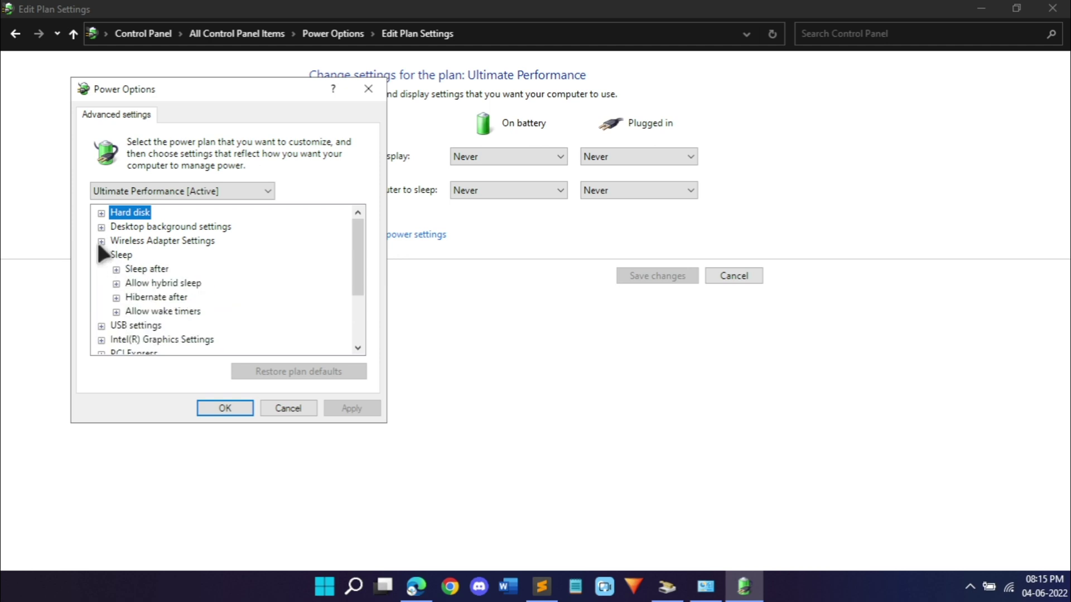
left_click(101, 255)
left_click_drag(355, 248, 216, 283)
Step: Check PCI Express link state and 100% maximum processor state, then close Power Options and Control Panel
left_click(101, 269)
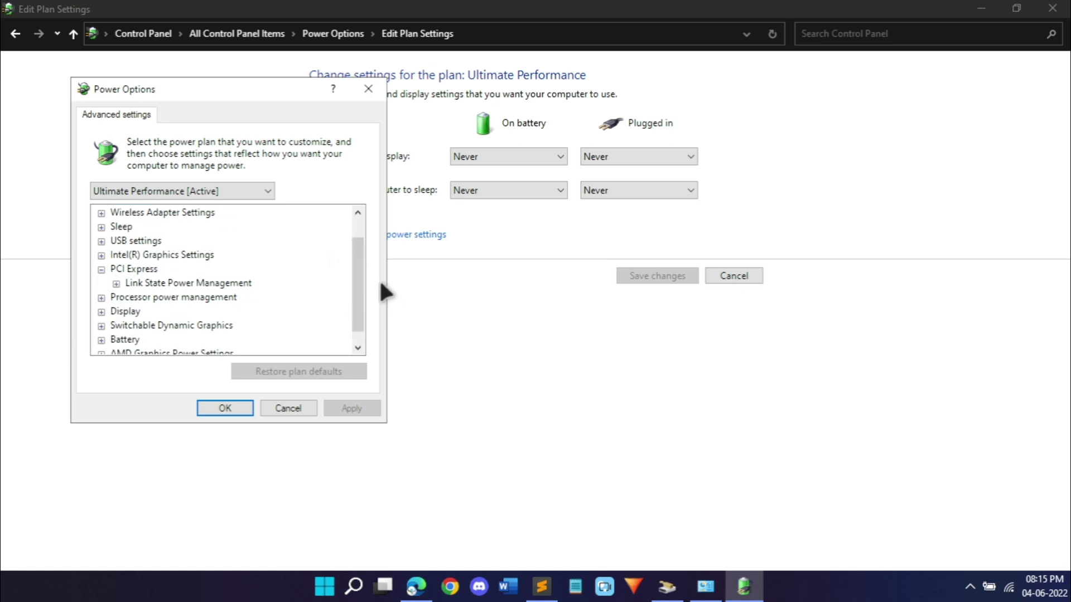
scroll(363, 289, "down", 1)
left_click(116, 270)
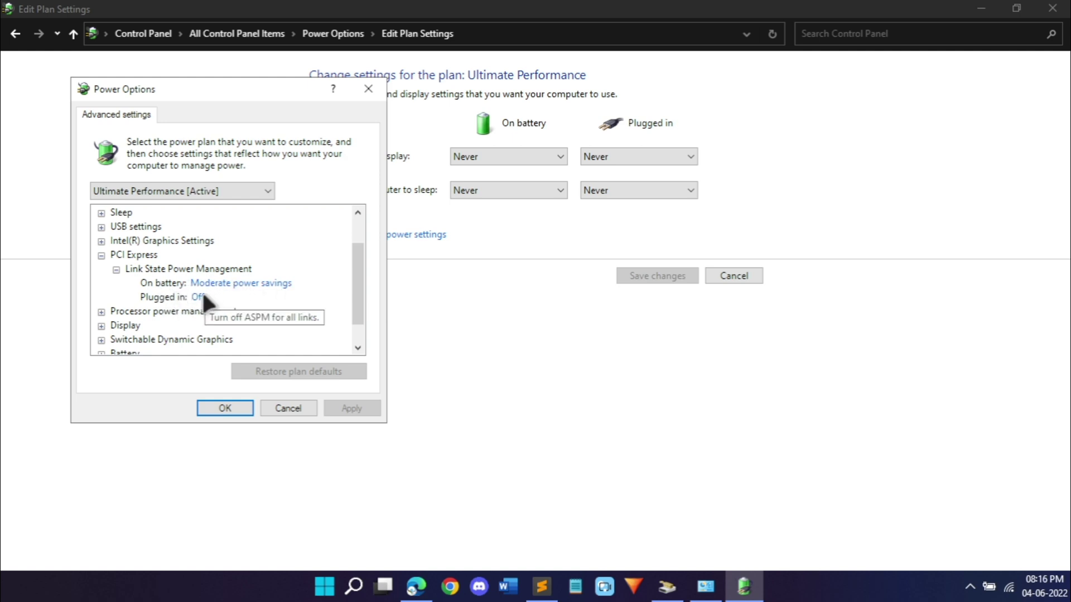
left_click(102, 255)
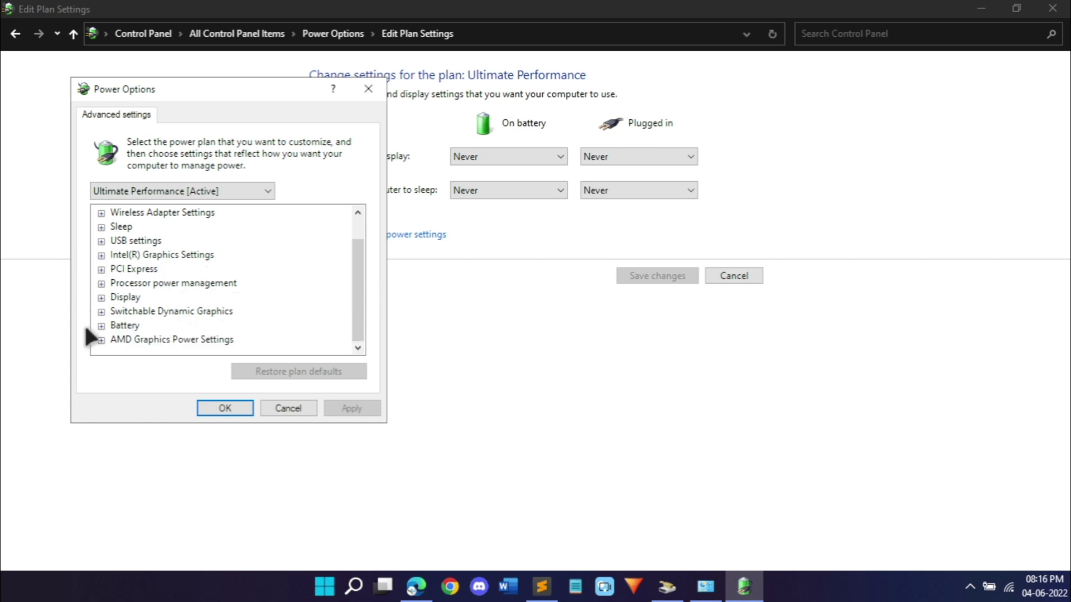
left_click(100, 282)
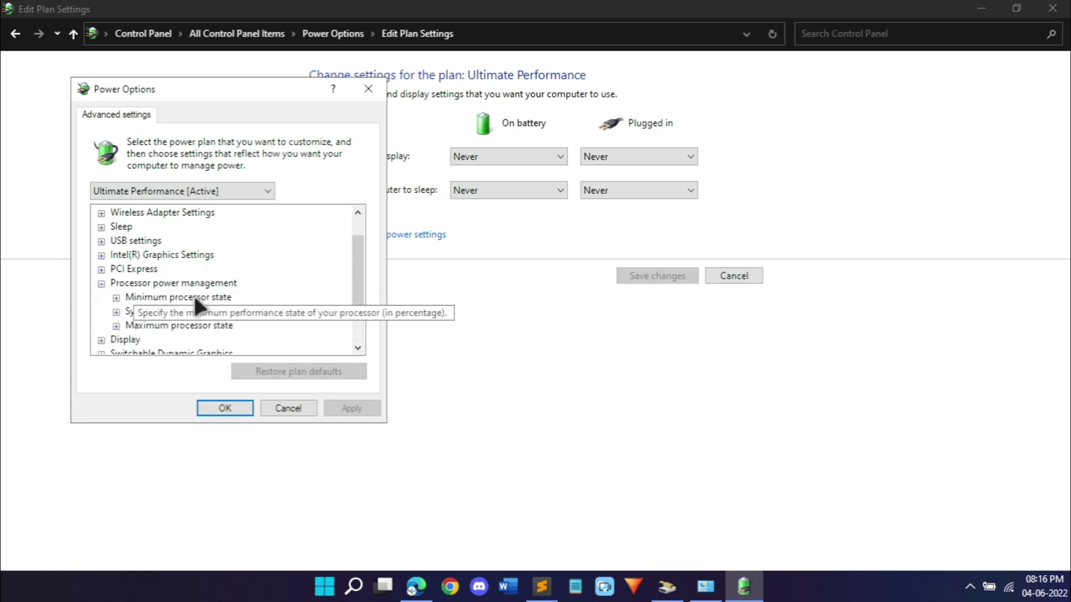
left_click(116, 326)
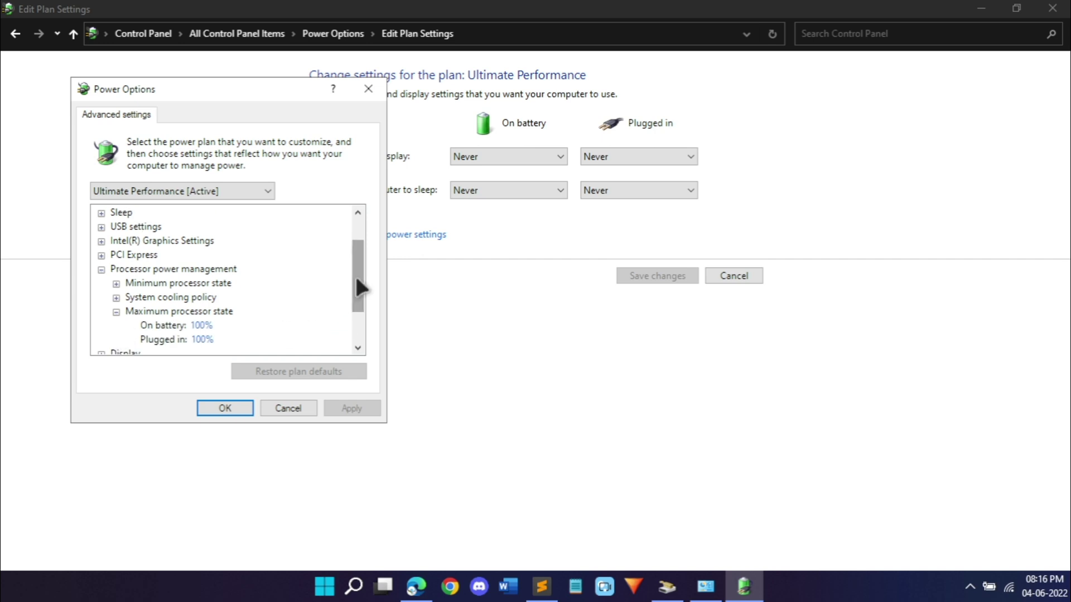
left_click_drag(357, 287, 357, 317)
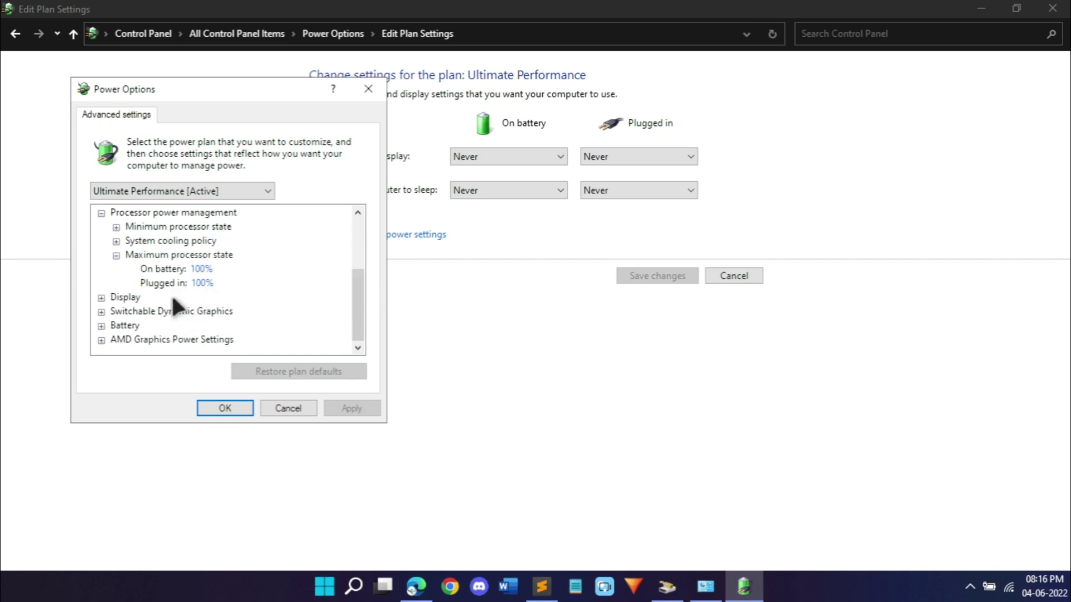
left_click(224, 408)
left_click(1052, 8)
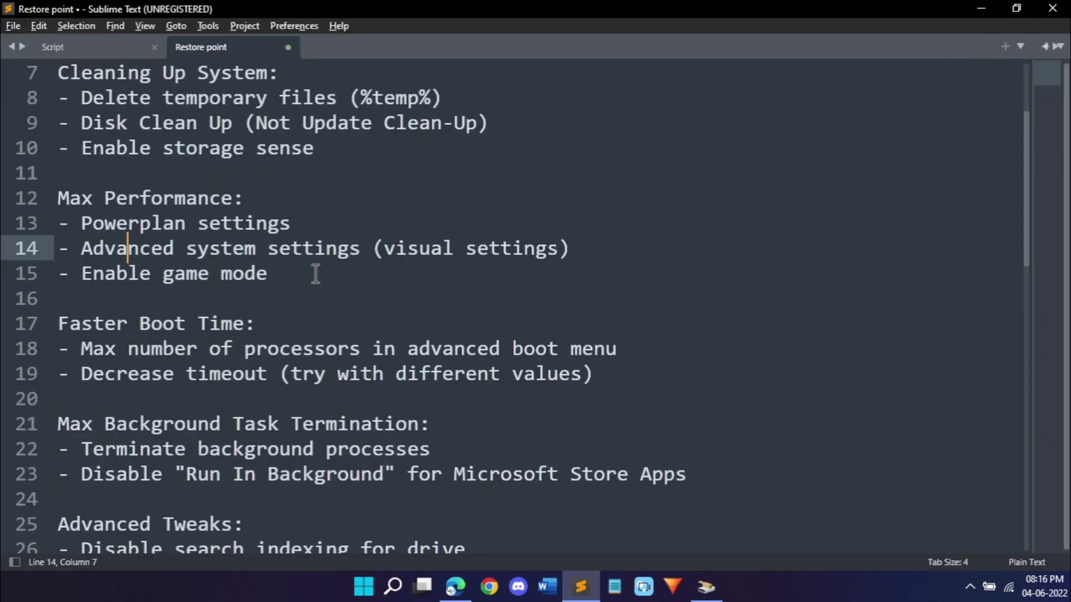
Step: Open Performance Options from the advanced system settings via a Start search for 'advanced'
triple_click(729, 217)
triple_click(638, 239)
left_click(600, 240)
key("super")
type("advanced")
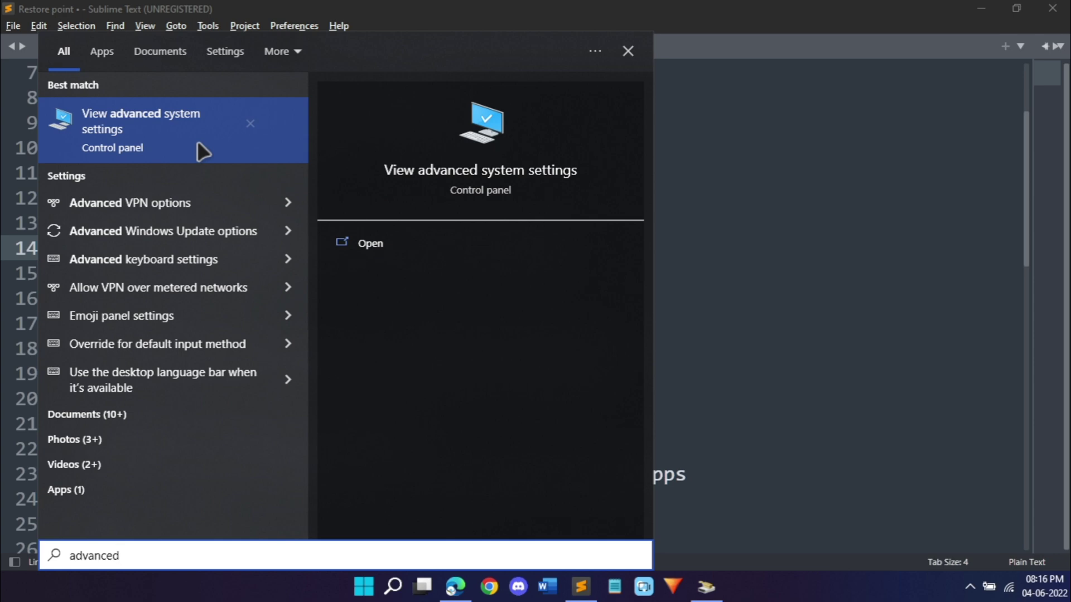
left_click(456, 255)
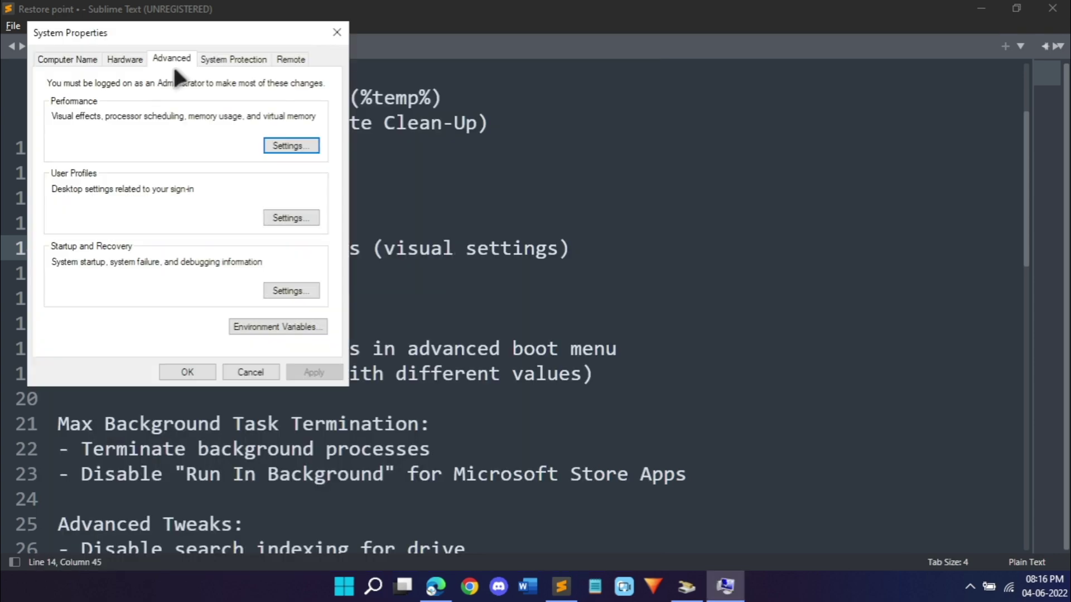
left_click(290, 144)
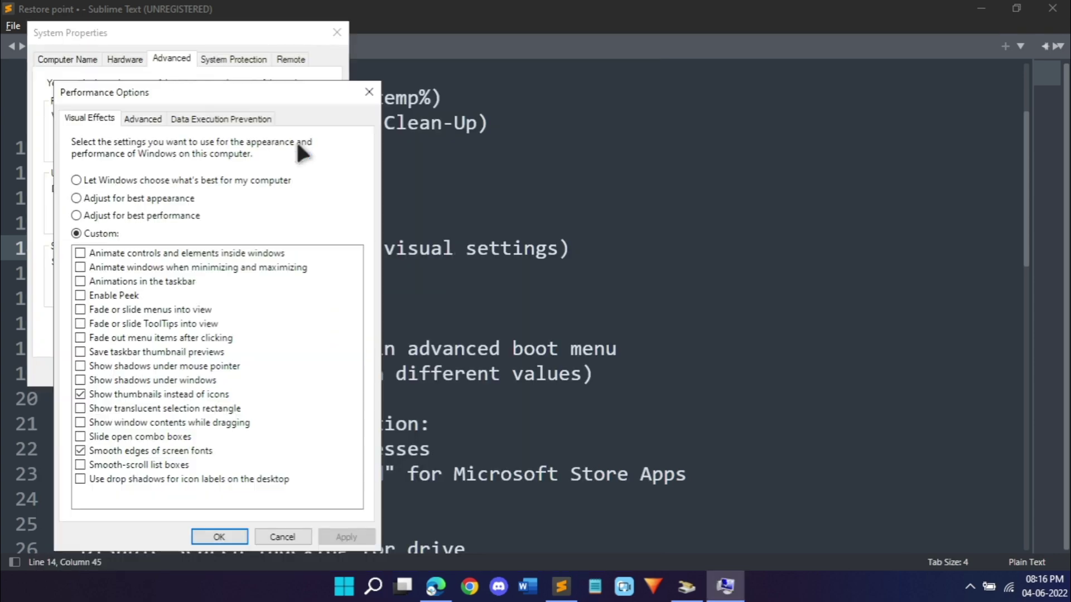
left_click_drag(257, 99, 679, 56)
Step: Switch visual effects to best performance, keeping smooth screen-font edges and thumbnails, and apply
left_click(539, 177)
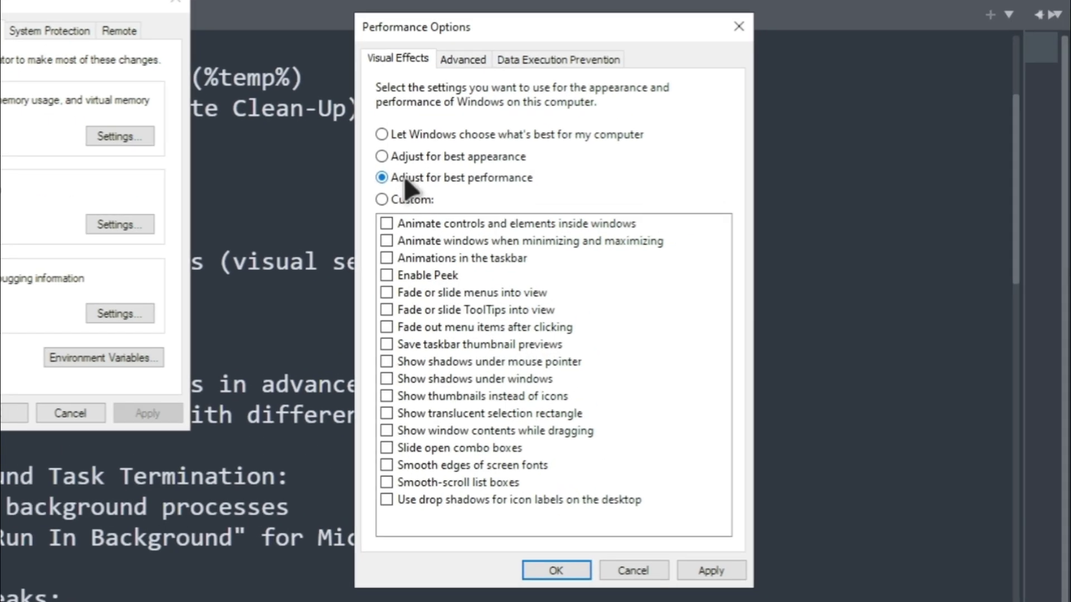
left_click(432, 431)
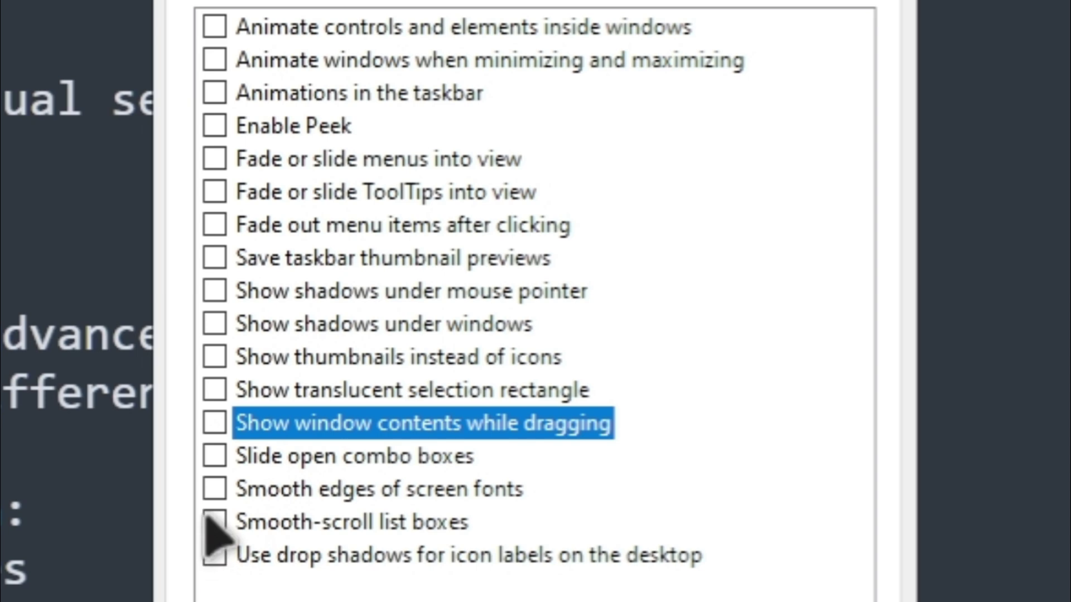
left_click(385, 466)
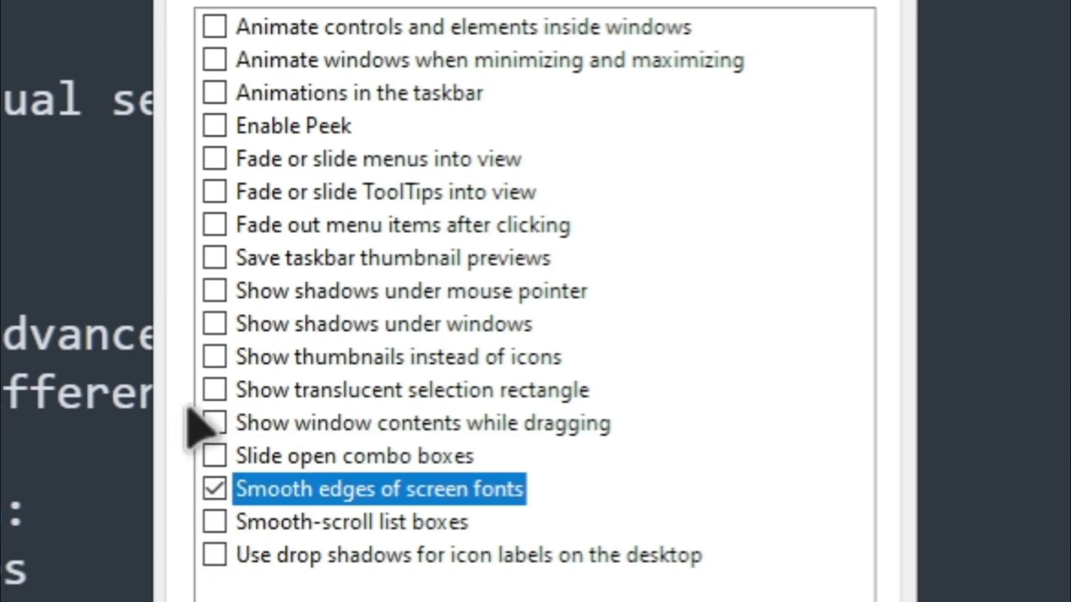
left_click(214, 357)
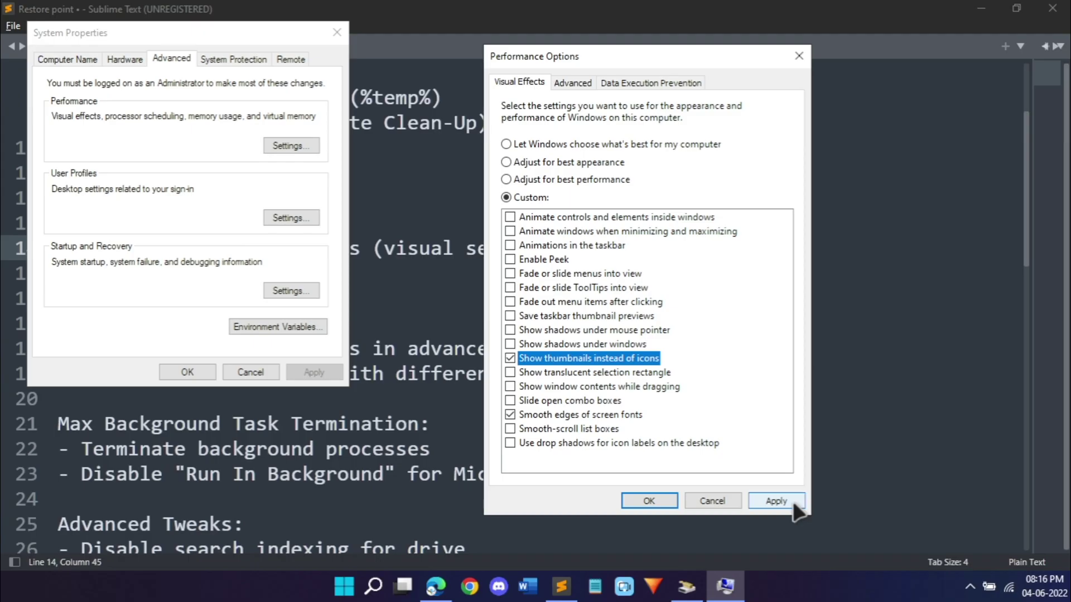
left_click(778, 501)
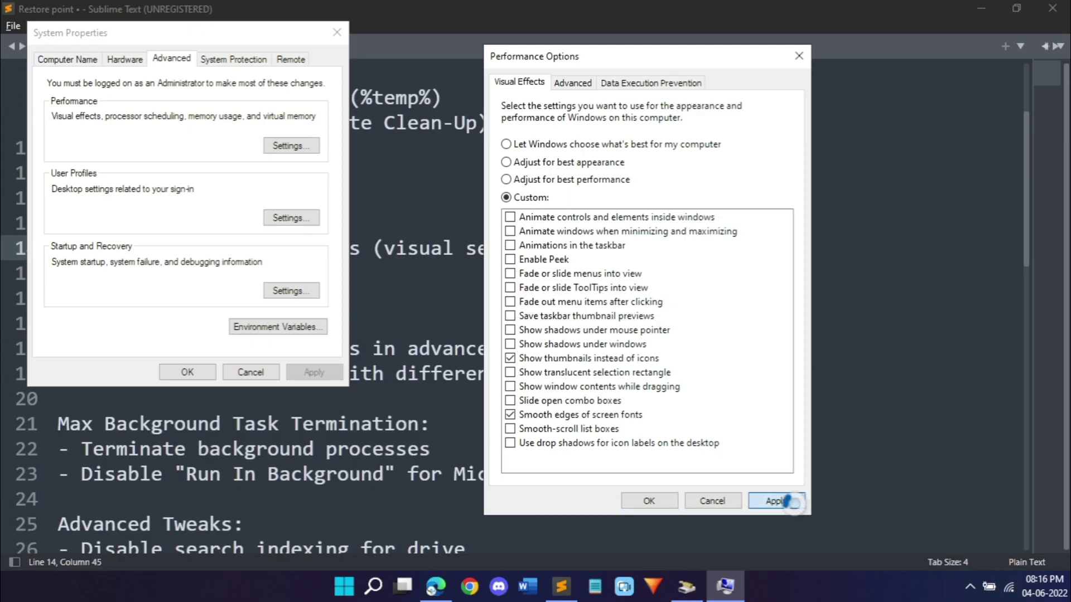
Step: Set processor scheduling to favour Programs and close Performance Options and System Properties
left_click(575, 84)
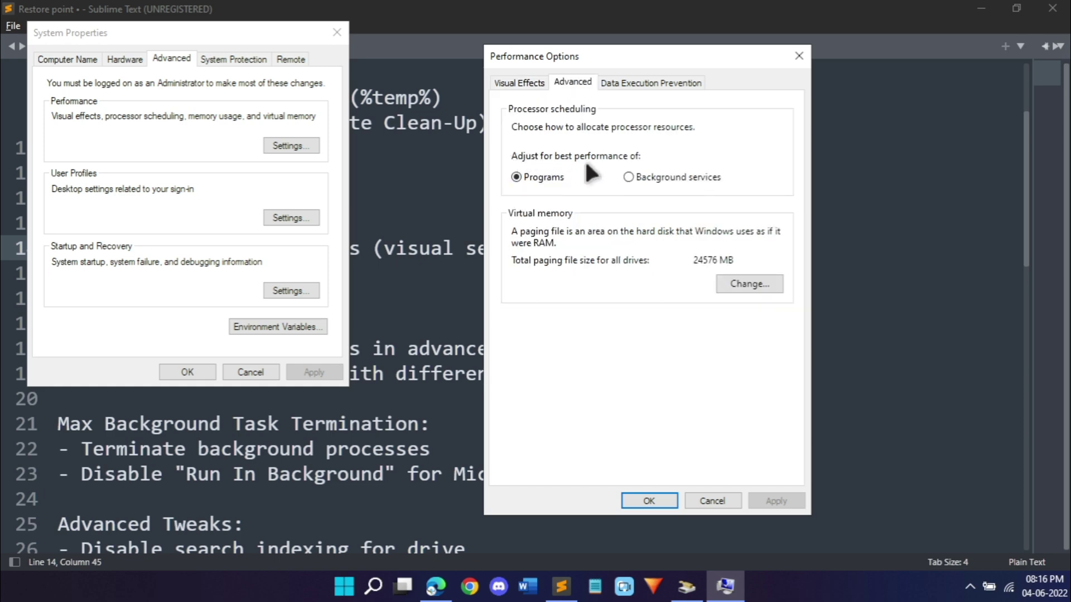
left_click(515, 177)
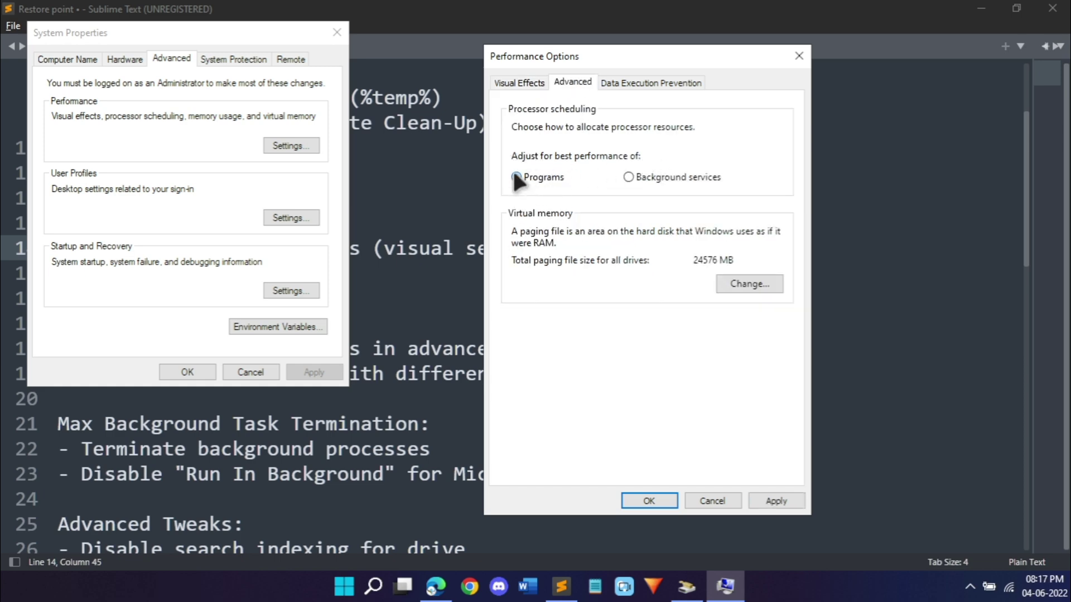
left_click(649, 501)
left_click(180, 372)
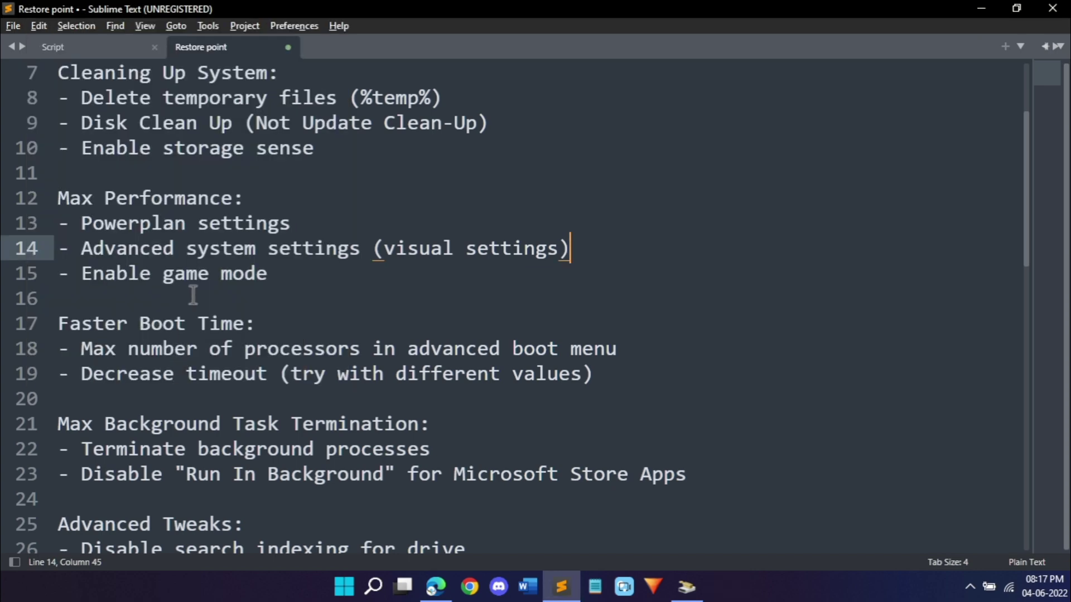
Step: Find Game Mode via a 'game' search, toggle it off and back on, then close Settings
left_click_drag(299, 273, 57, 273)
left_click(162, 273)
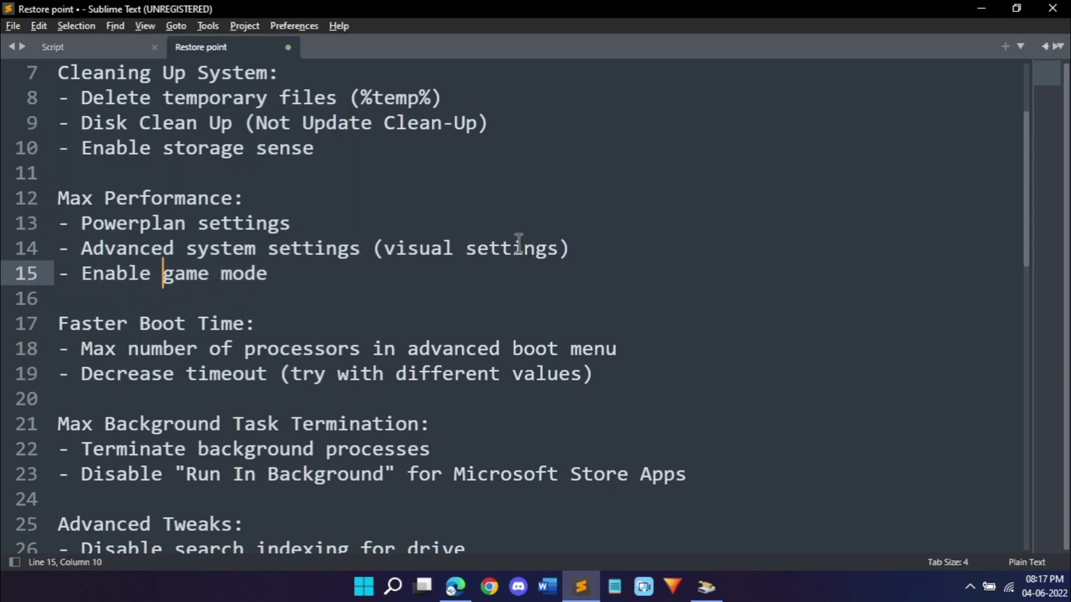
key("super")
type("game")
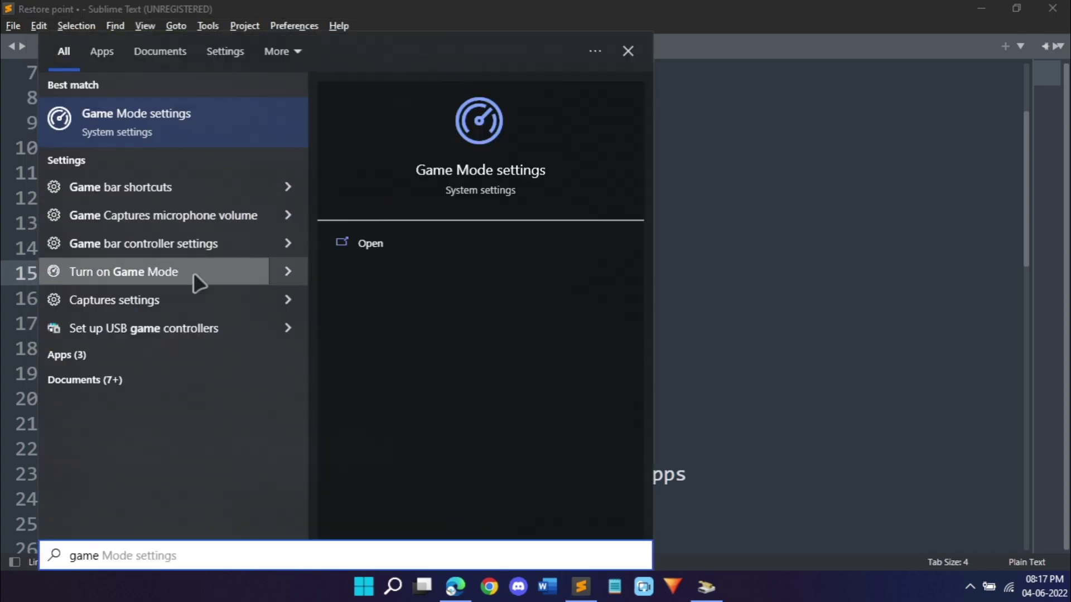
left_click(410, 246)
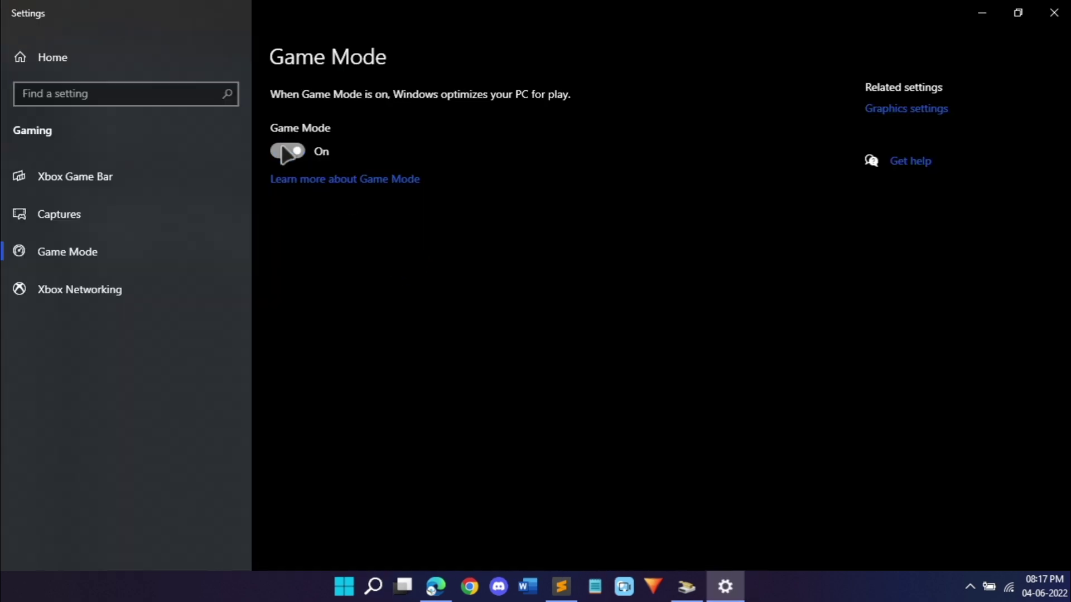
left_click(284, 150)
left_click(289, 151)
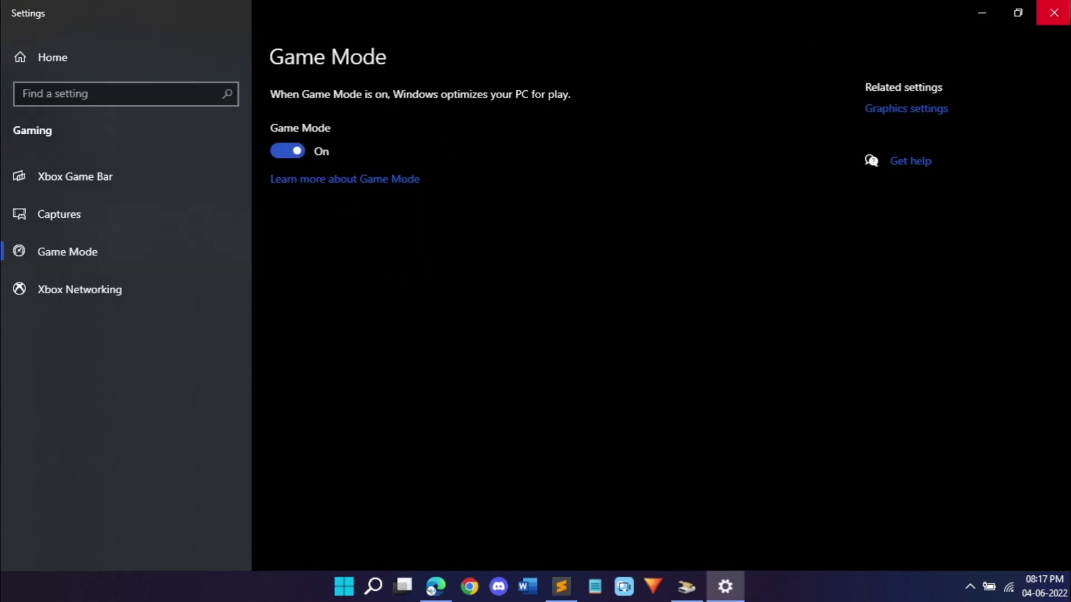
left_click(1054, 12)
scroll(211, 198, "down", 3)
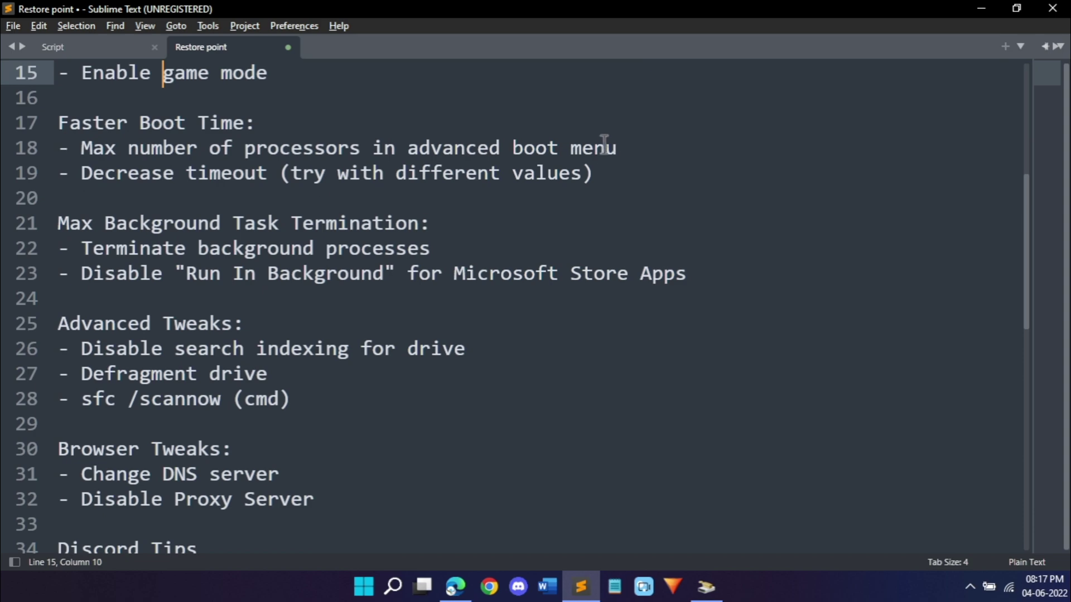
Step: Open msconfig's Boot tab and set the boot timeout to 11 seconds
left_click_drag(603, 174, 58, 148)
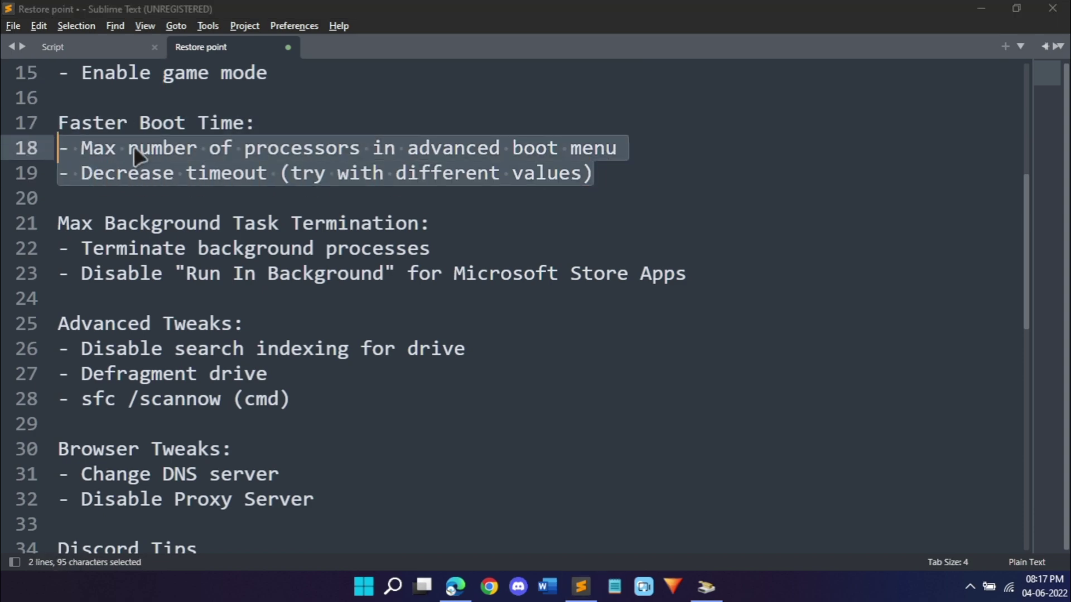
key("super")
type("msconfig")
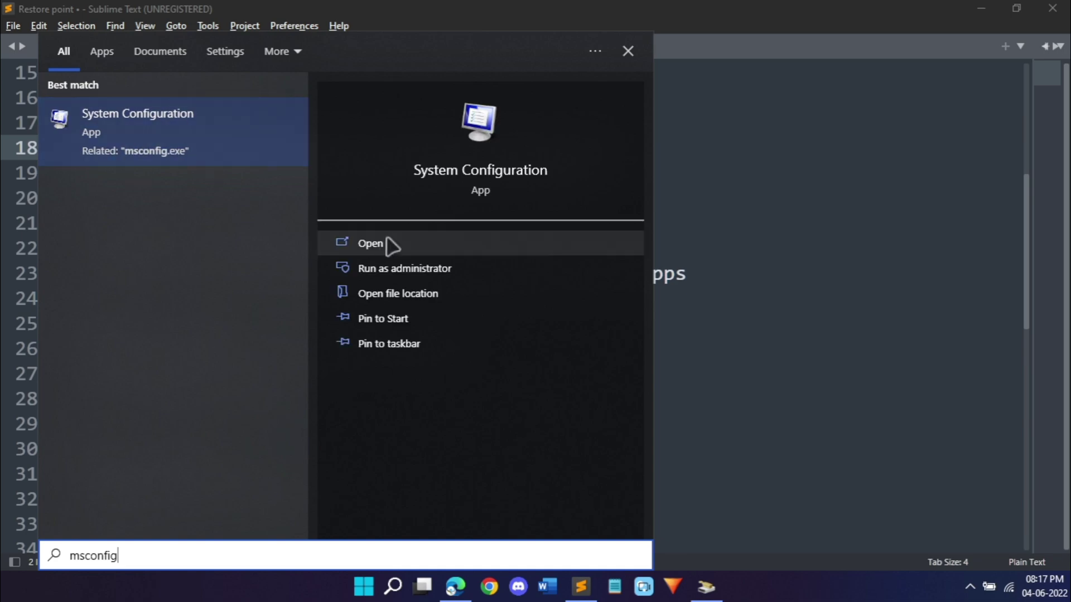
left_click(441, 247)
left_click(371, 171)
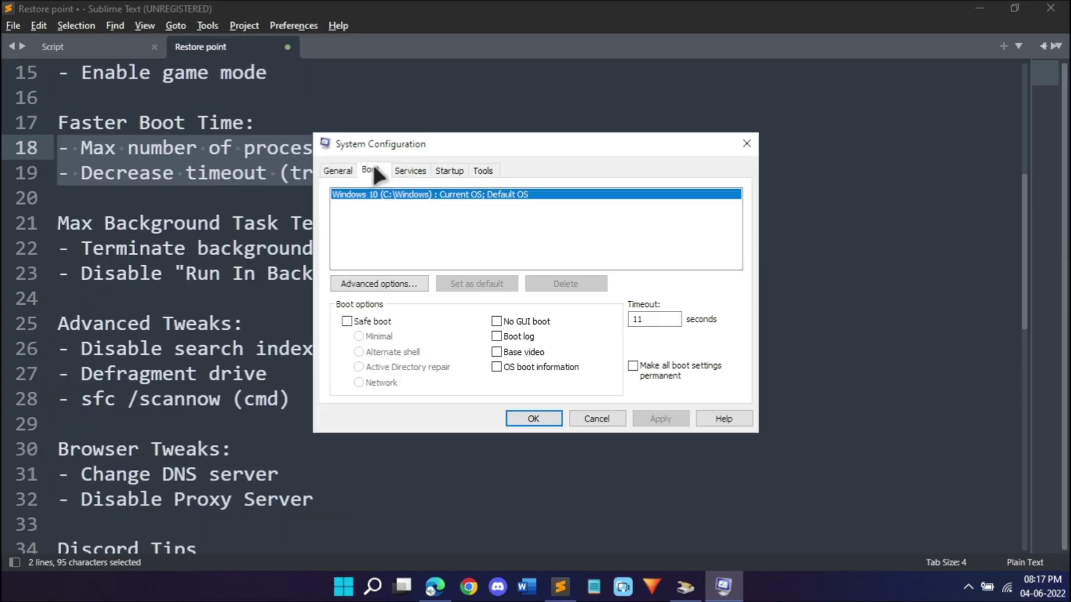
double_click(664, 322)
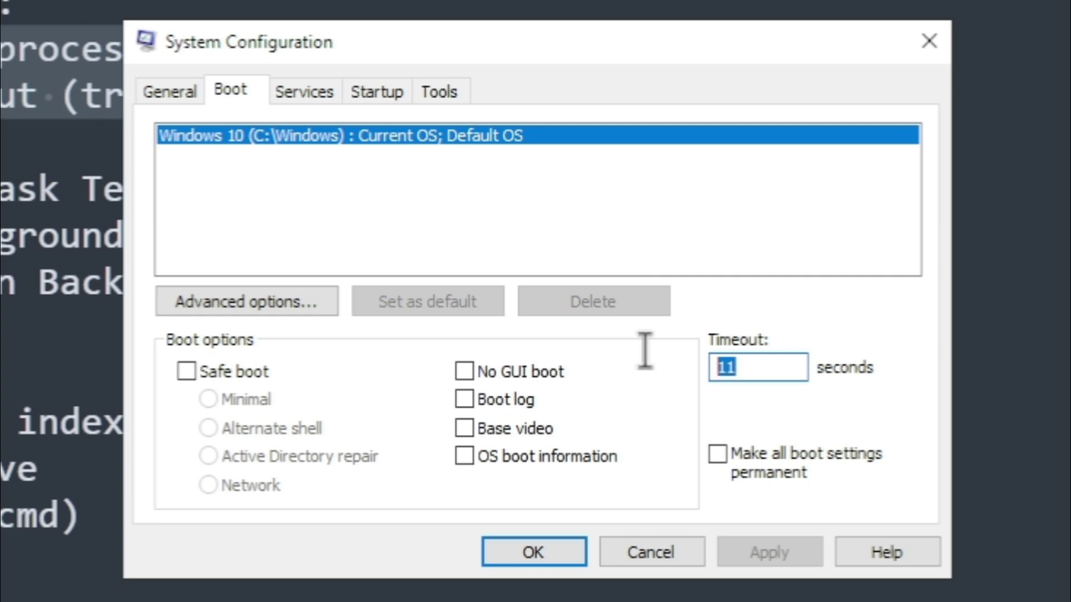
left_click(661, 312)
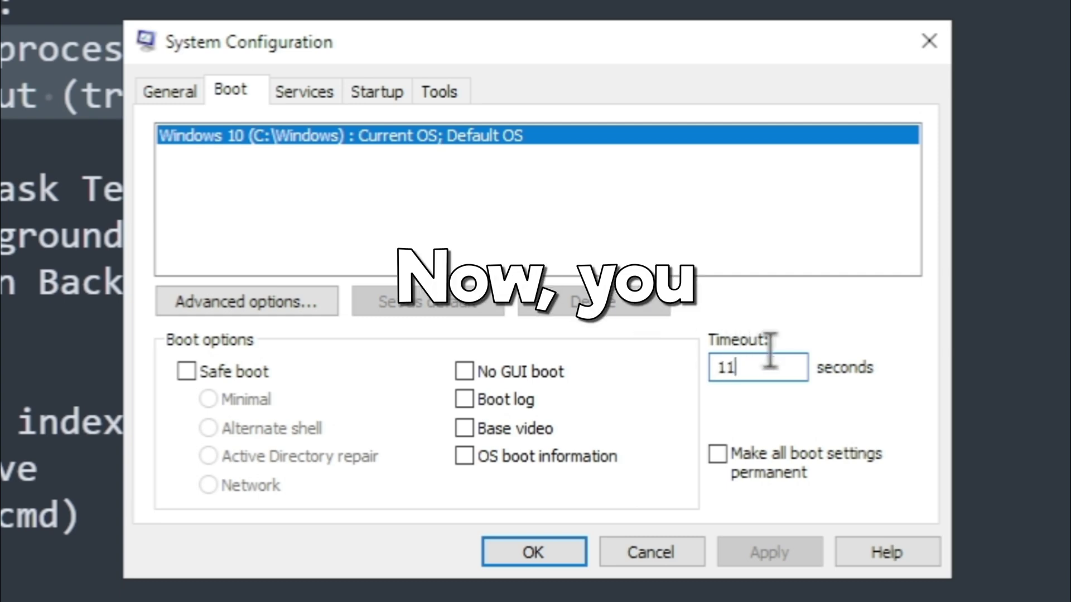
left_click_drag(769, 363, 669, 354)
left_click(744, 371)
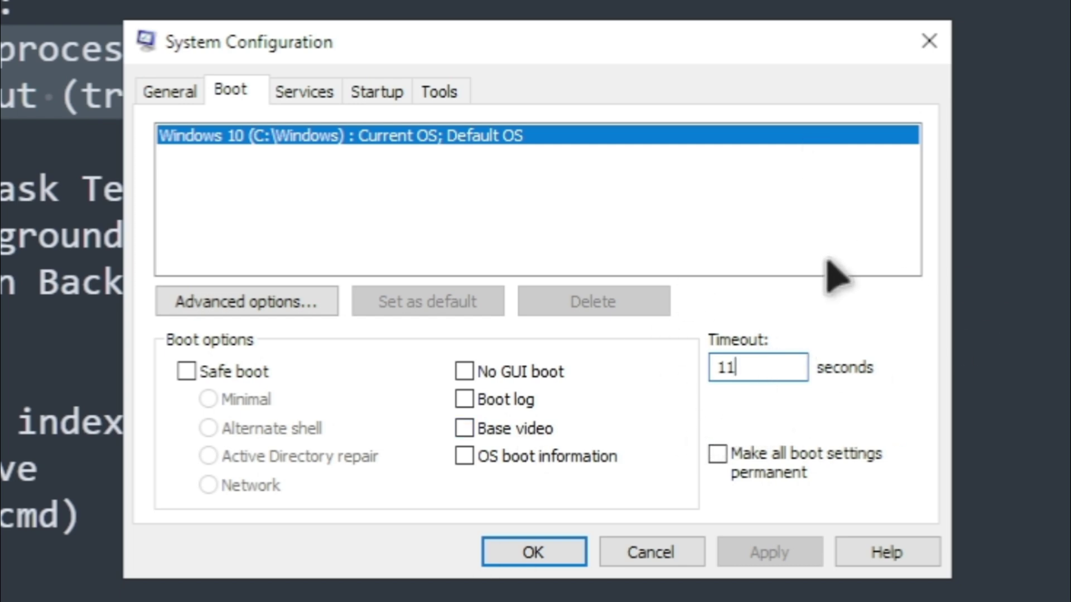
left_click_drag(788, 375, 555, 360)
left_click(779, 367)
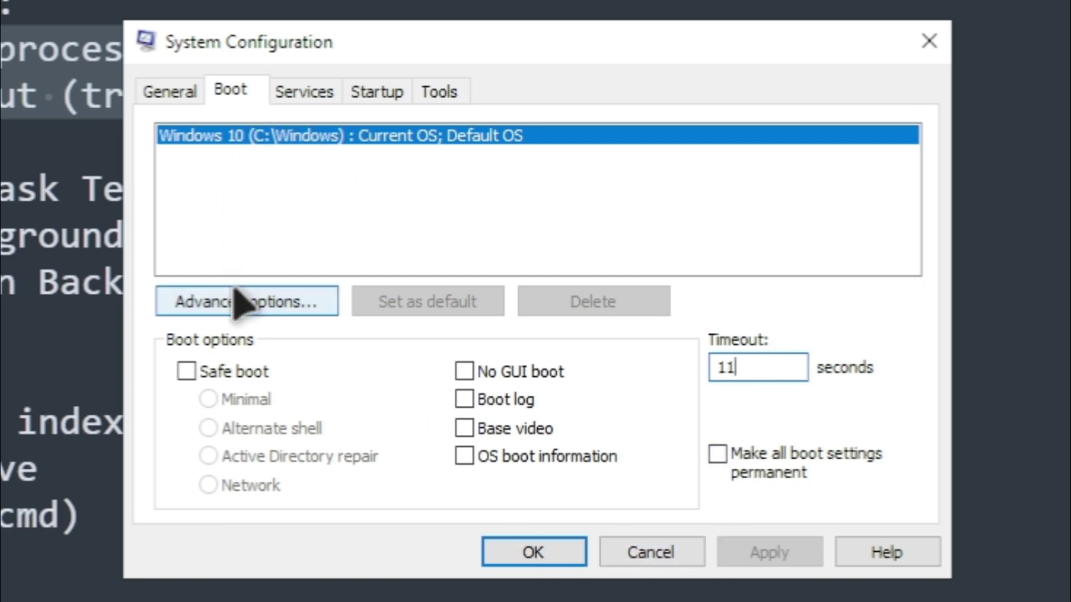
Step: In Advanced boot options, set the number of processors to 4
left_click(306, 301)
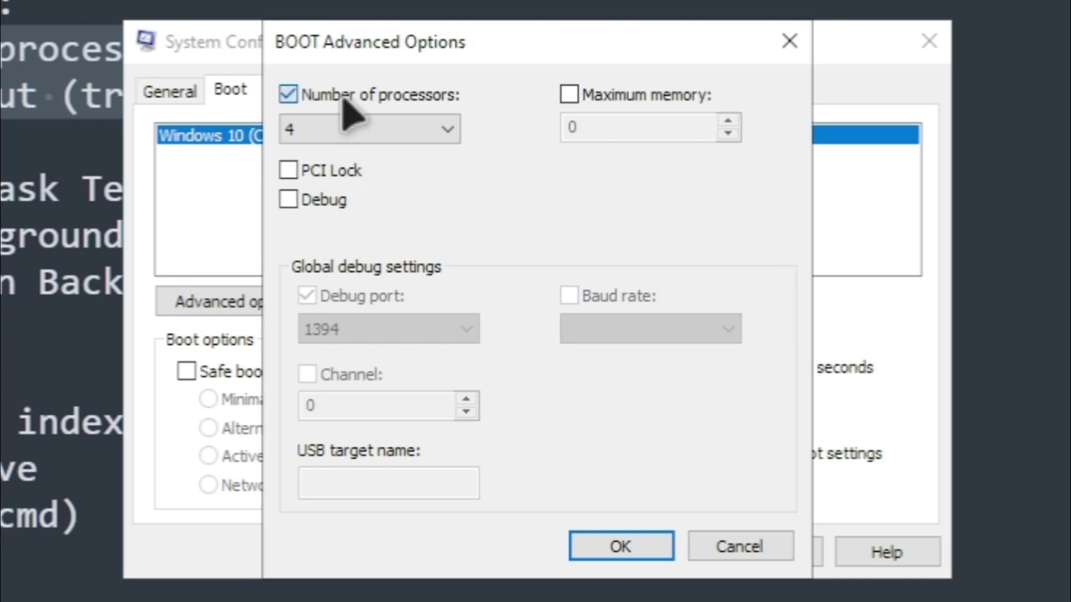
left_click(296, 94)
left_click(293, 94)
left_click(335, 130)
left_click(333, 214)
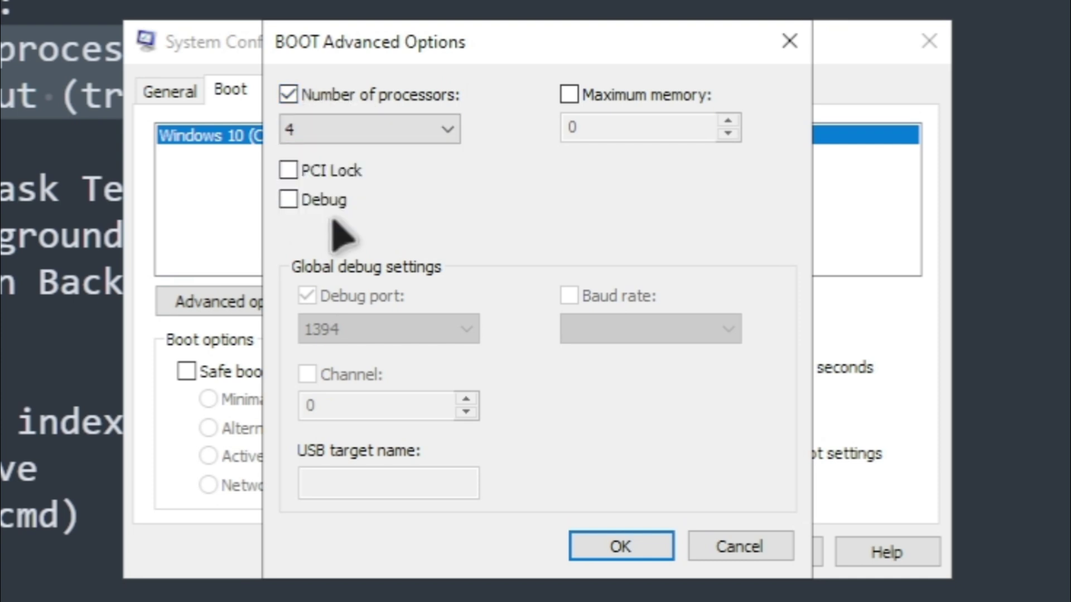
left_click(335, 129)
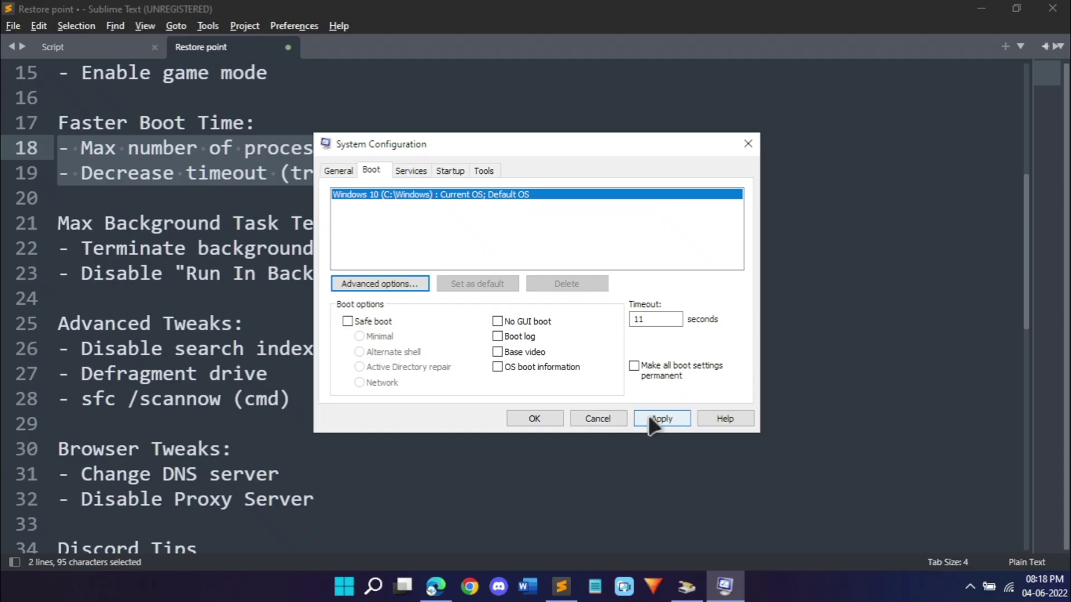
Step: Apply and save System Configuration, dismissing the restart prompt without restarting
left_click(658, 420)
left_click(535, 419)
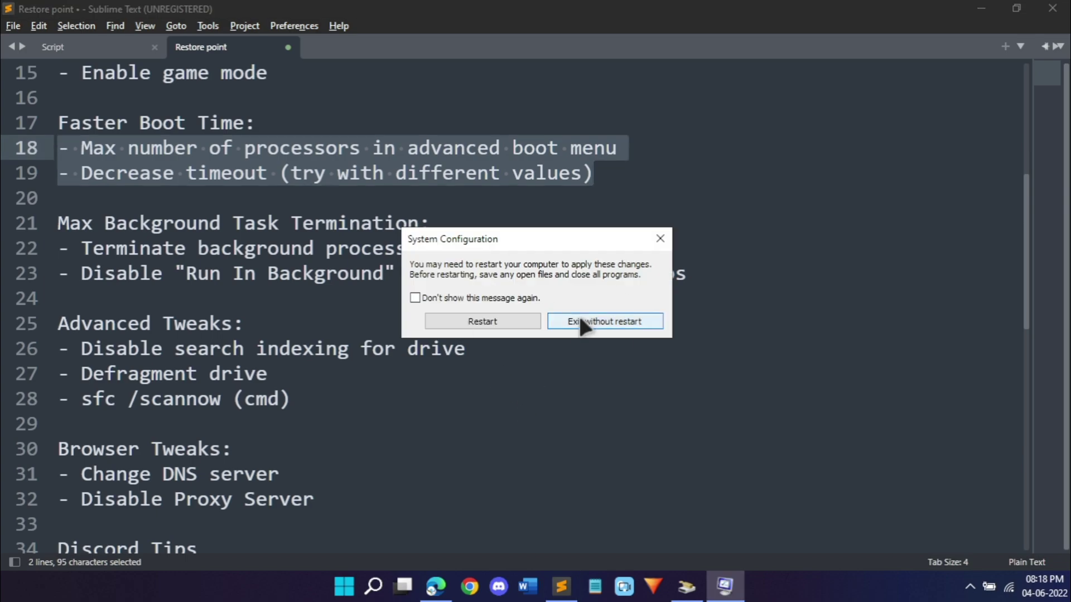
left_click(653, 246)
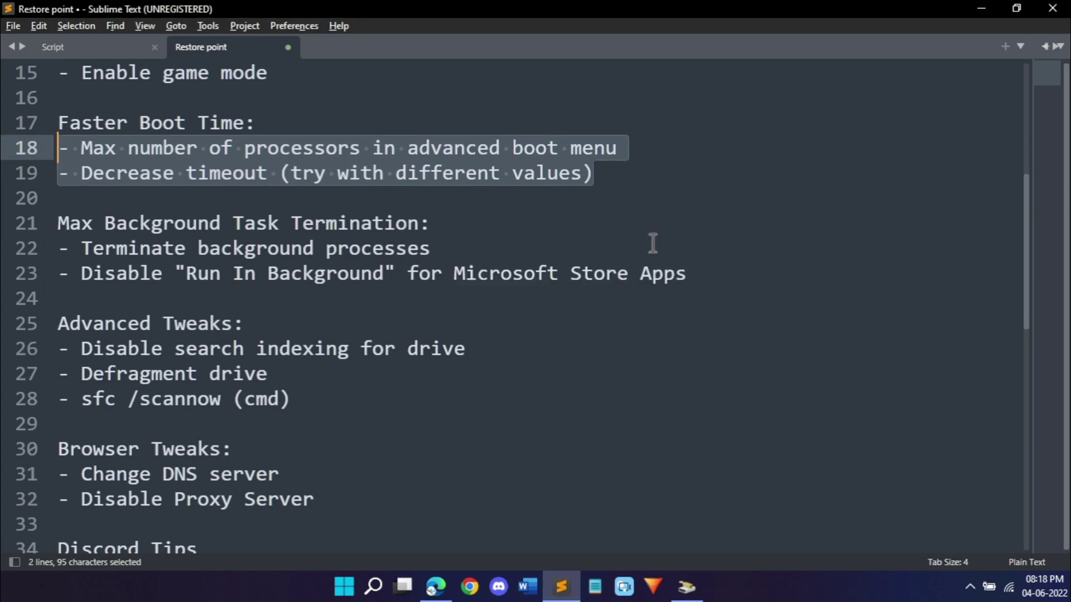
left_click(329, 199)
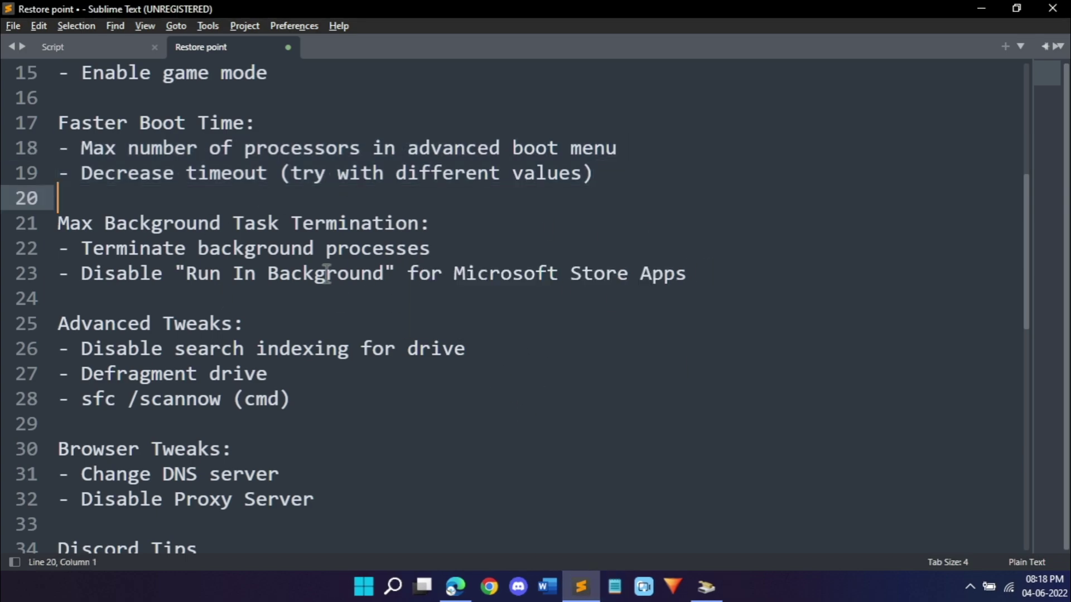
Step: Clear the marked heading in the tweak notes and minimize the editor
scroll(327, 273, "down", 2)
left_click_drag(57, 122, 419, 124)
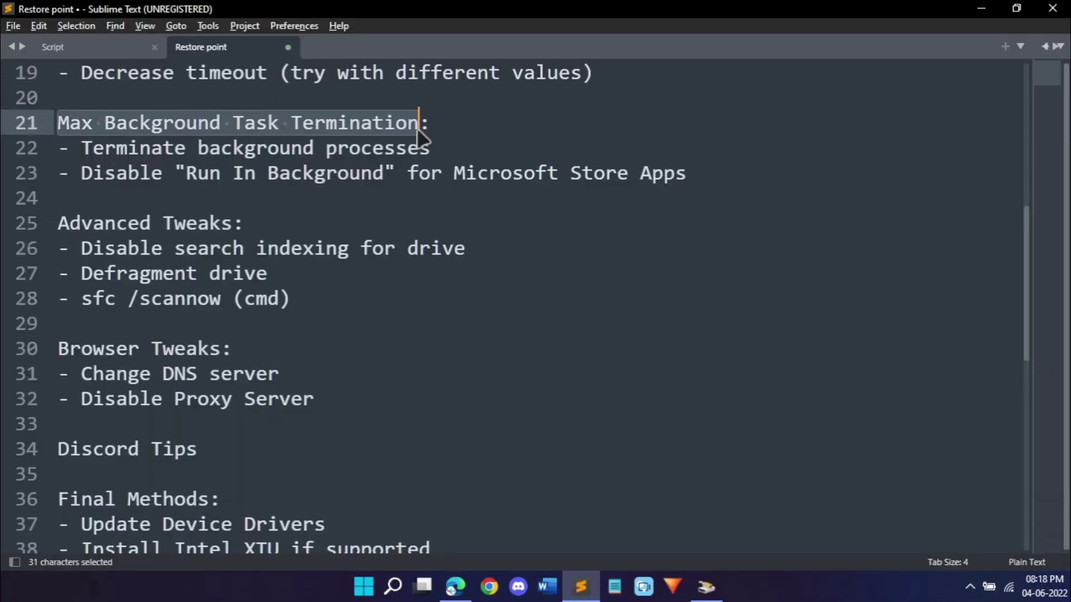
left_click(420, 125)
left_click(605, 173)
left_click(981, 8)
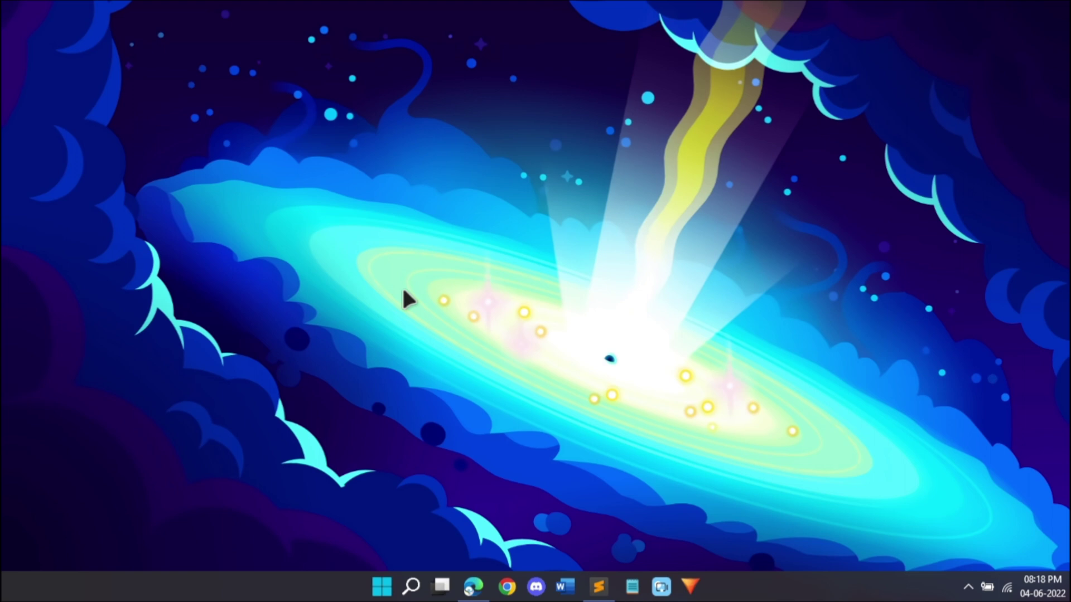
Step: End the ShareX process in Task Manager, then close Task Manager
key("ctrl+shift+Escape")
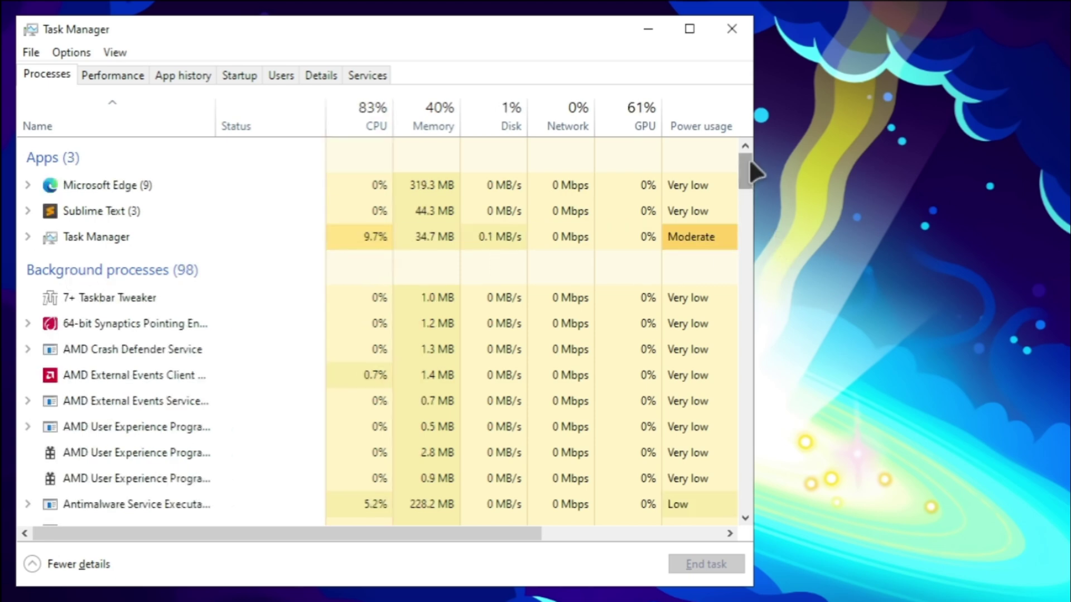
left_click_drag(750, 162, 735, 326)
left_click(99, 293)
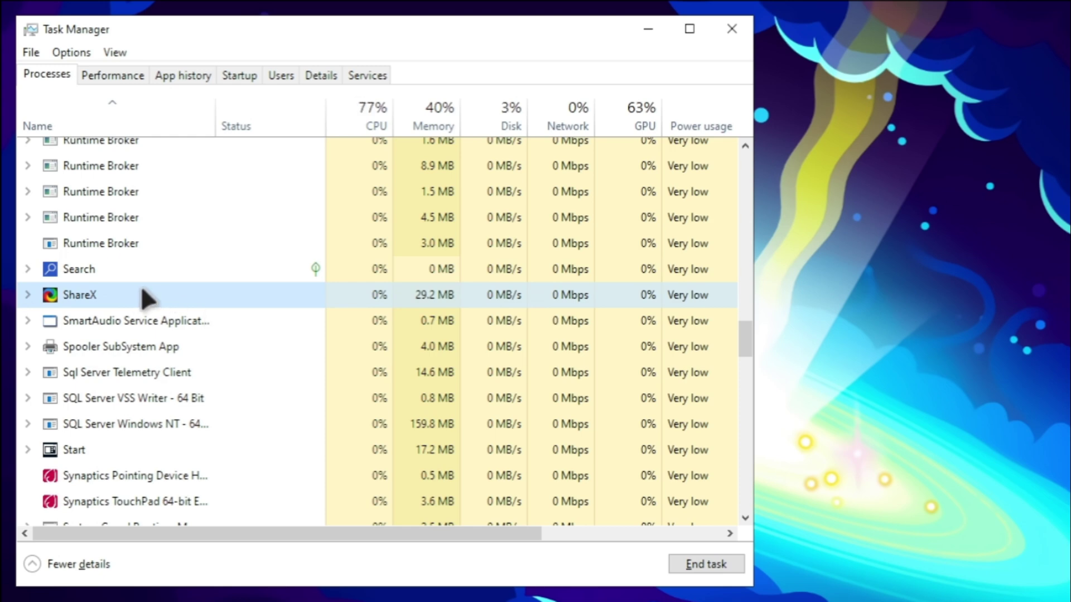
left_click(707, 565)
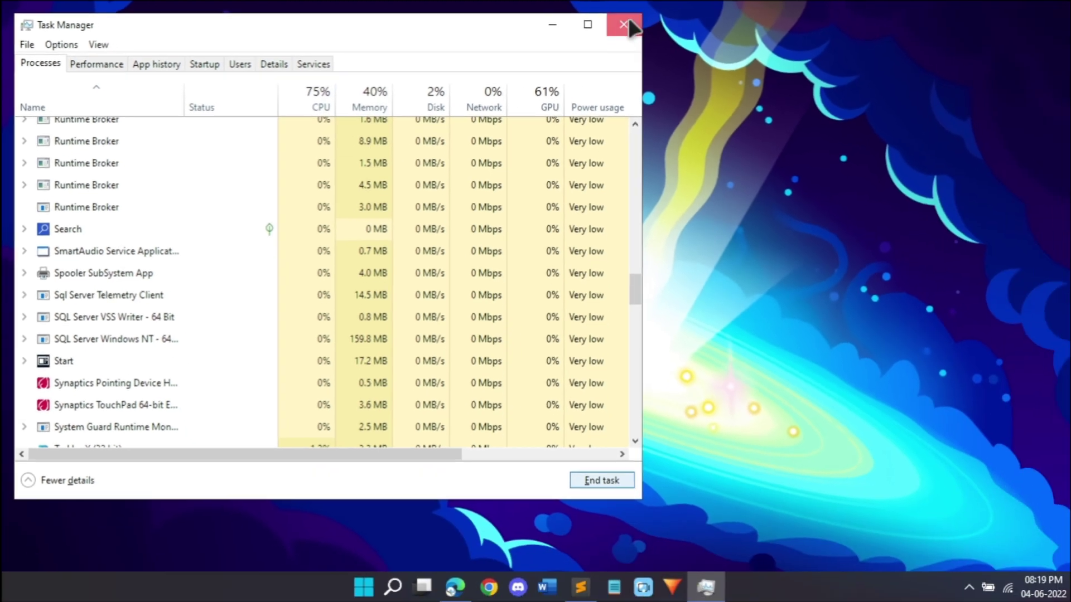
left_click(623, 25)
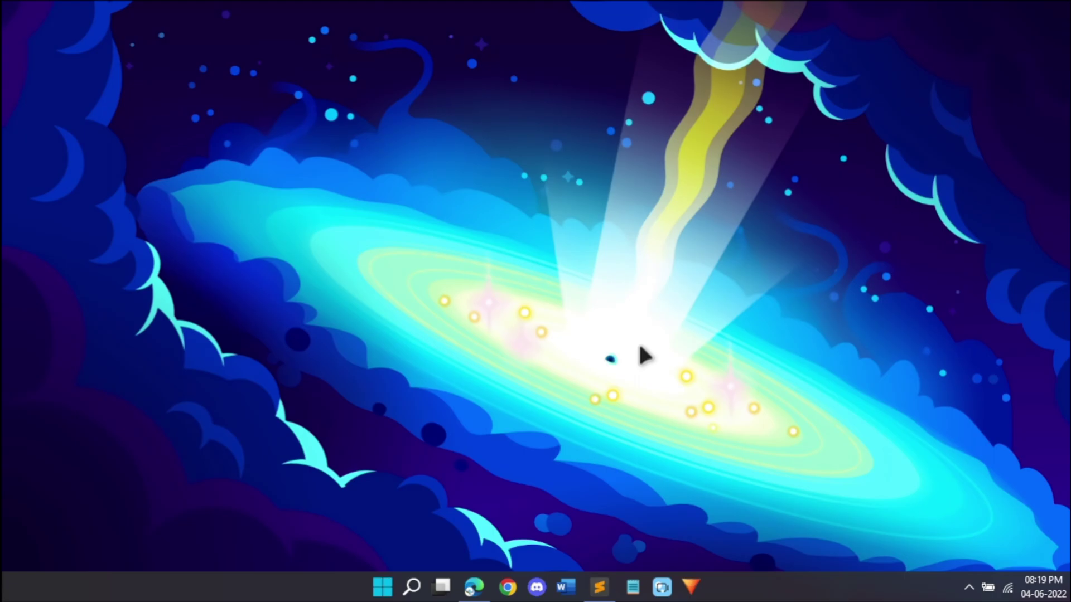
Step: Find Your Phone in Apps & features and view its Advanced options, where Background apps is Off
key("super+i")
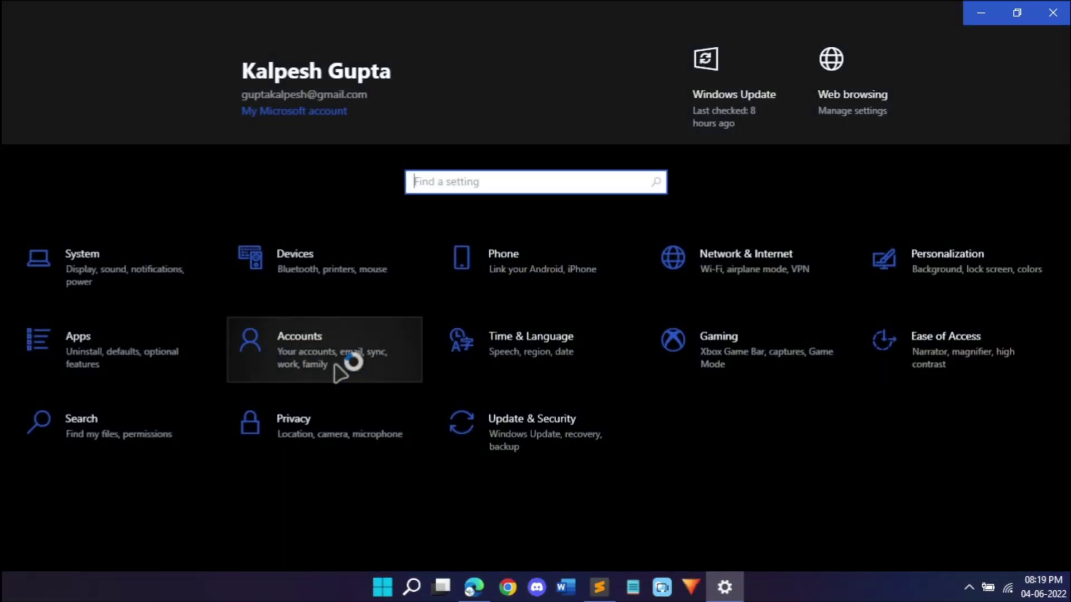
left_click(150, 365)
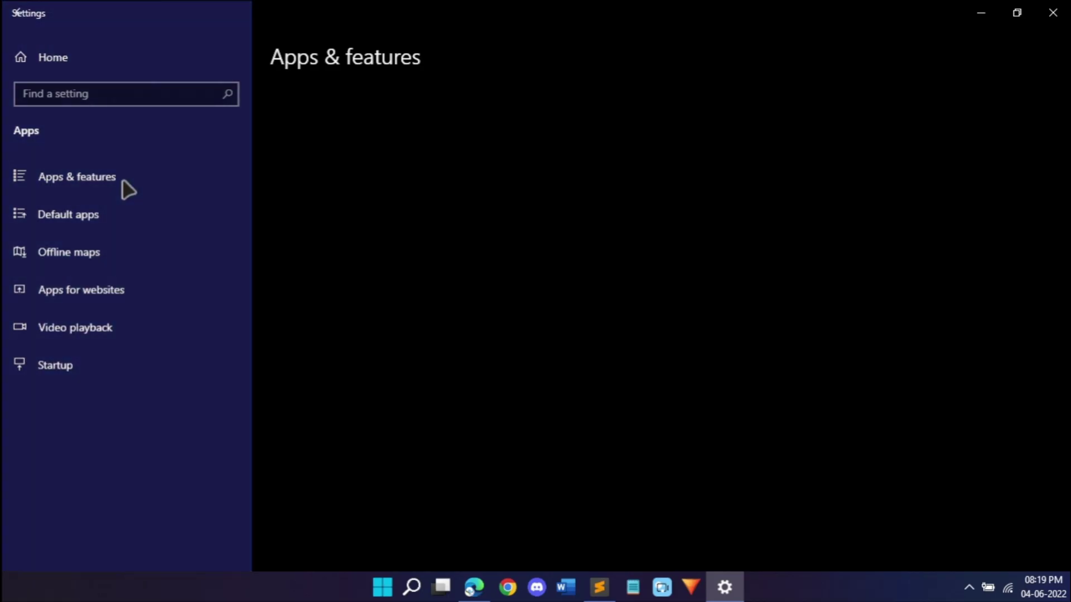
scroll(725, 418, "down", 5)
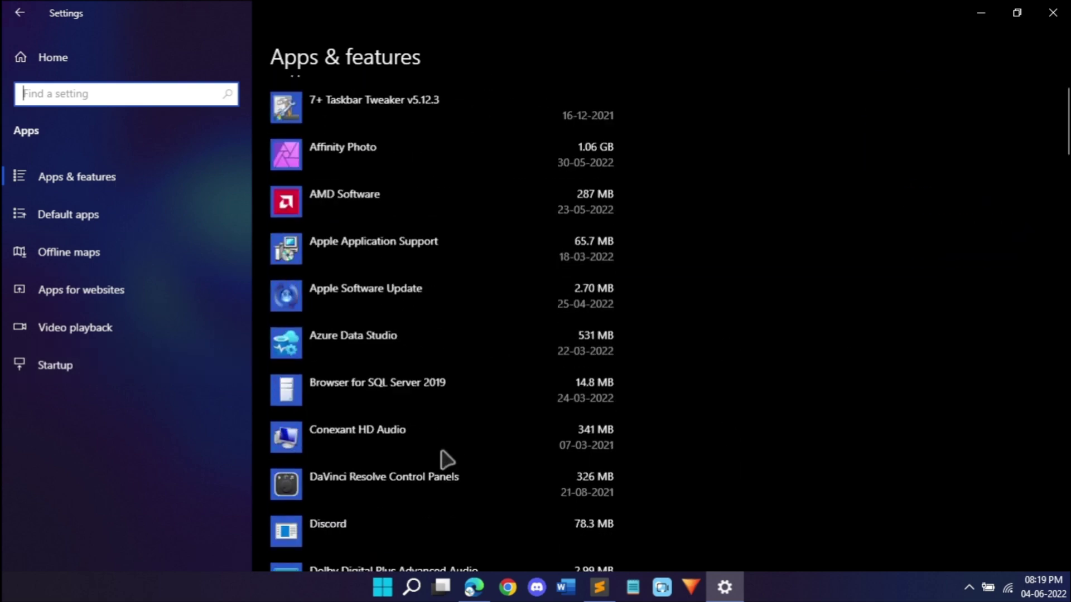
scroll(937, 365, "down", 20)
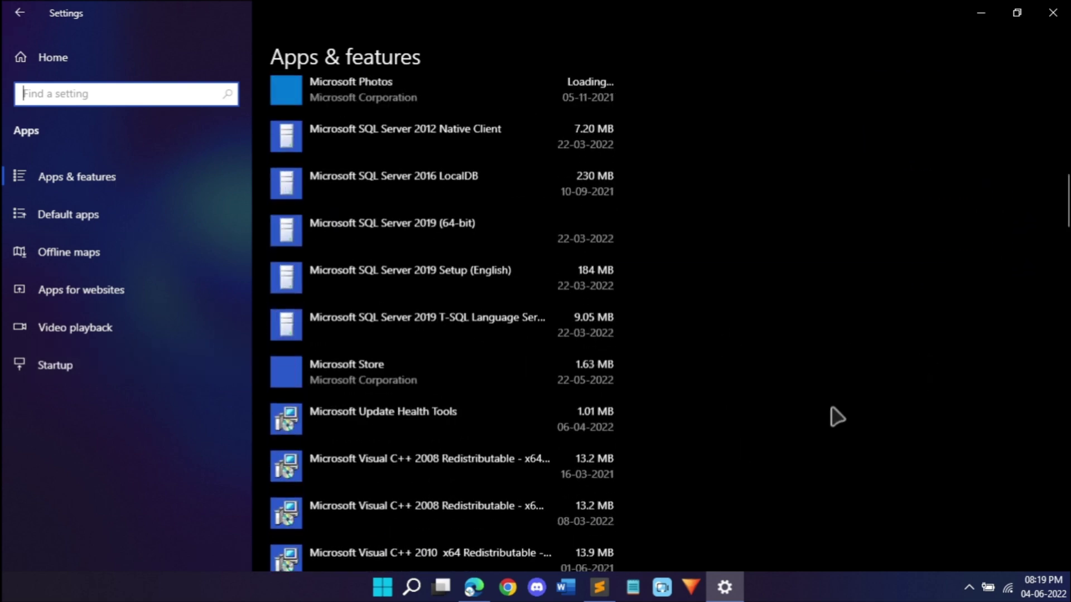
scroll(834, 417, "down", 5)
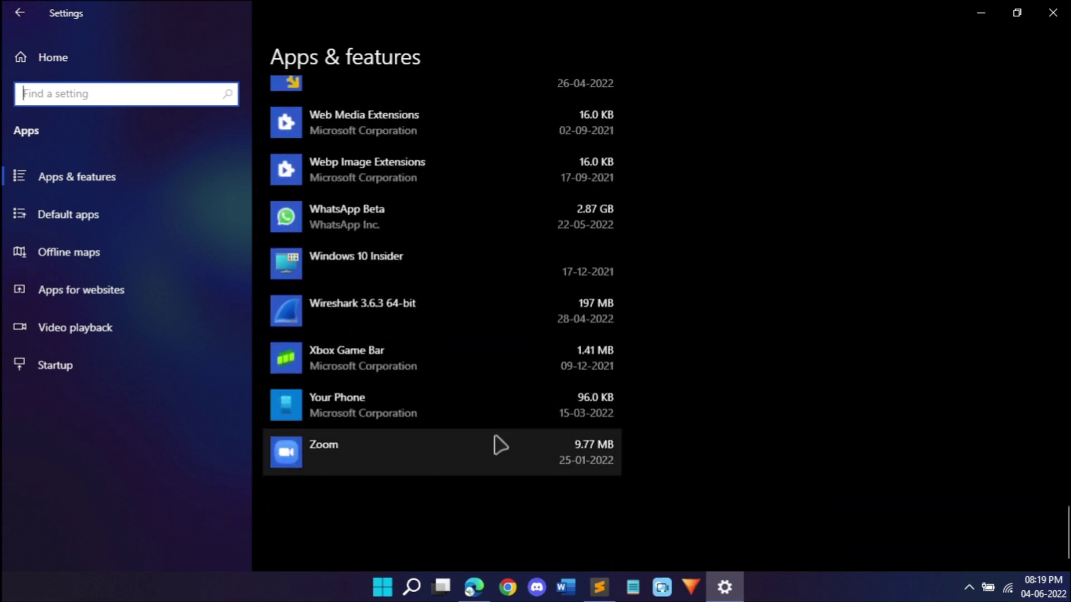
left_click(385, 413)
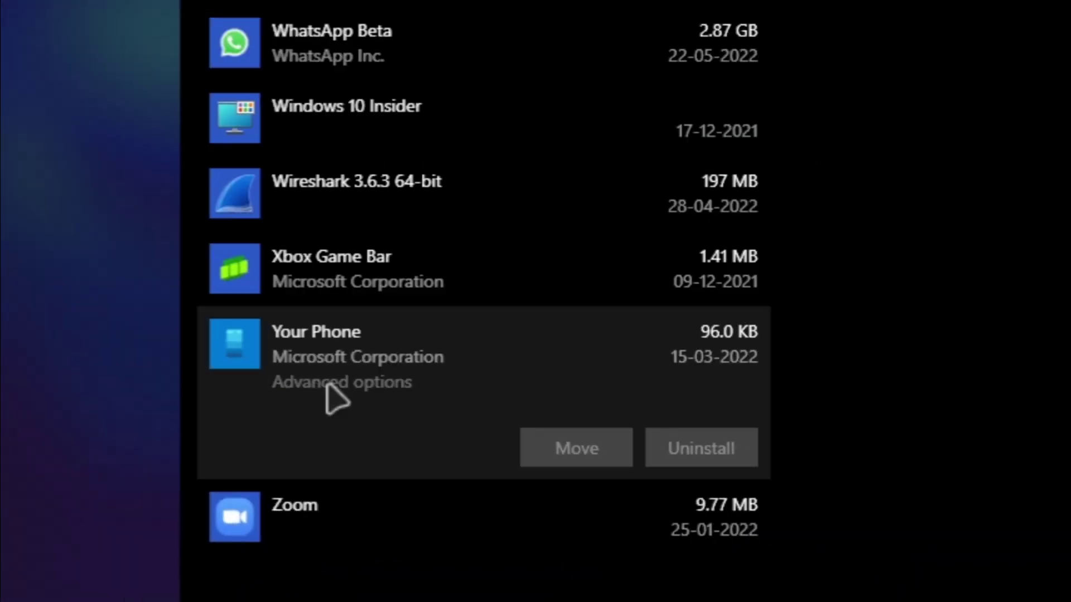
left_click(336, 435)
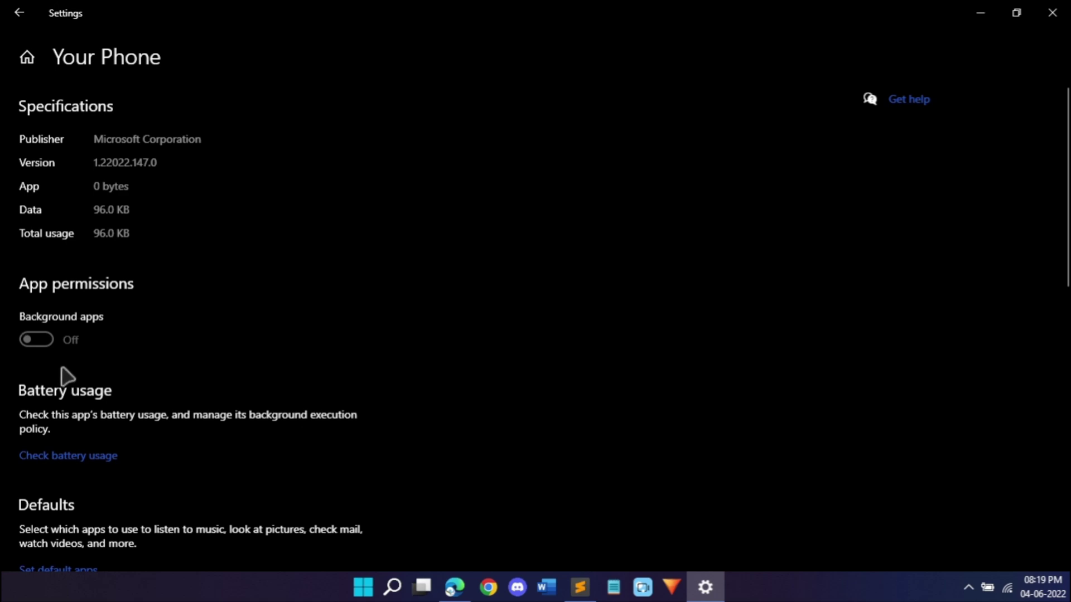
scroll(210, 374, "down", 10)
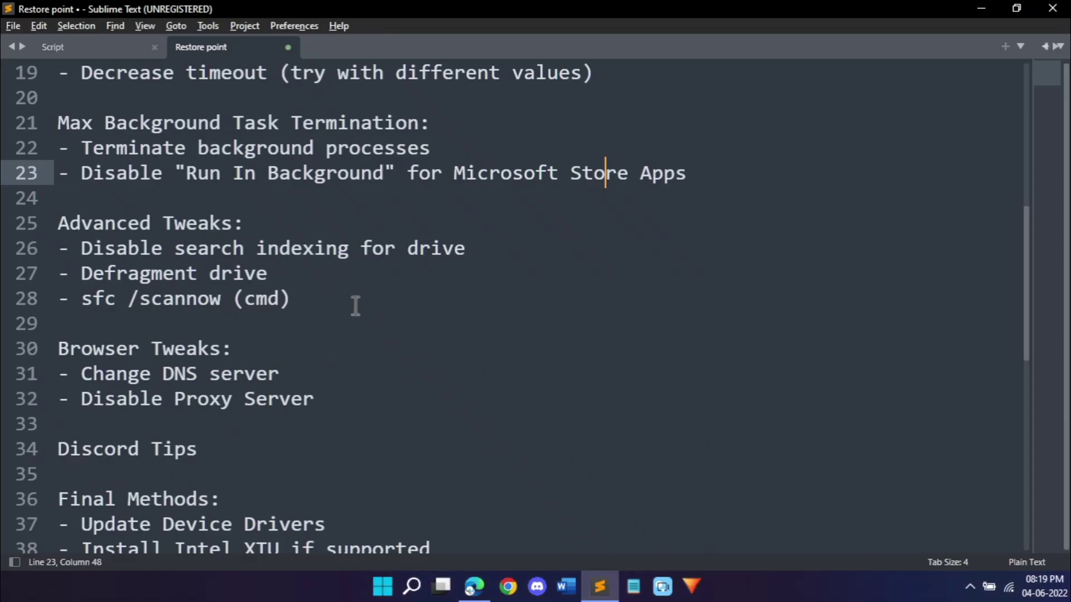
Step: Highlight the Advanced Tweaks and search-indexing items in the notes, dismissing a stray Start search
left_click_drag(351, 296, 49, 223)
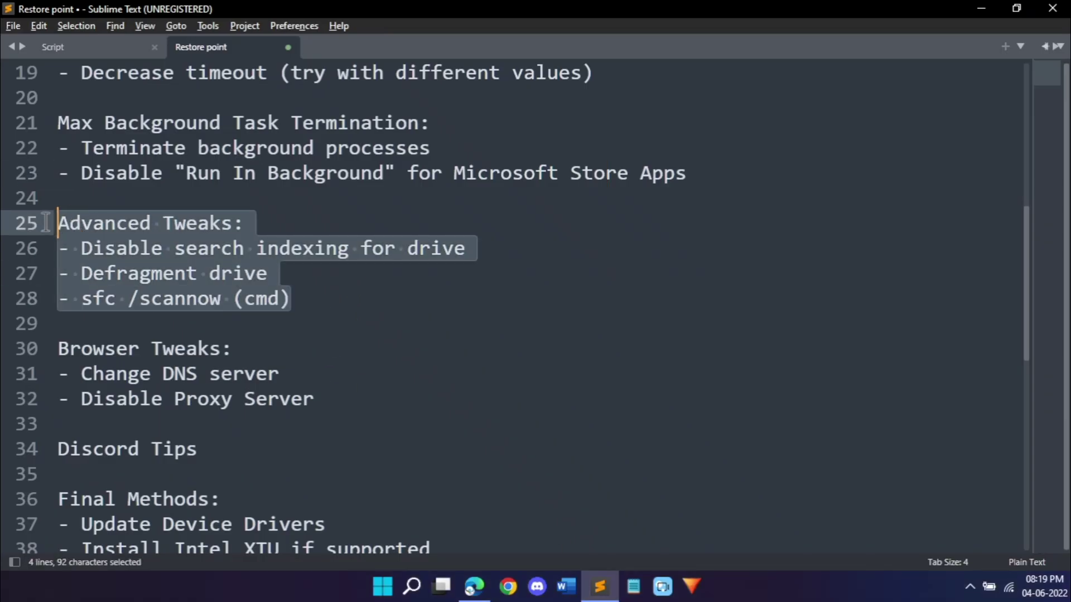
left_click(174, 275)
left_click_drag(81, 248, 426, 262)
left_click(428, 254)
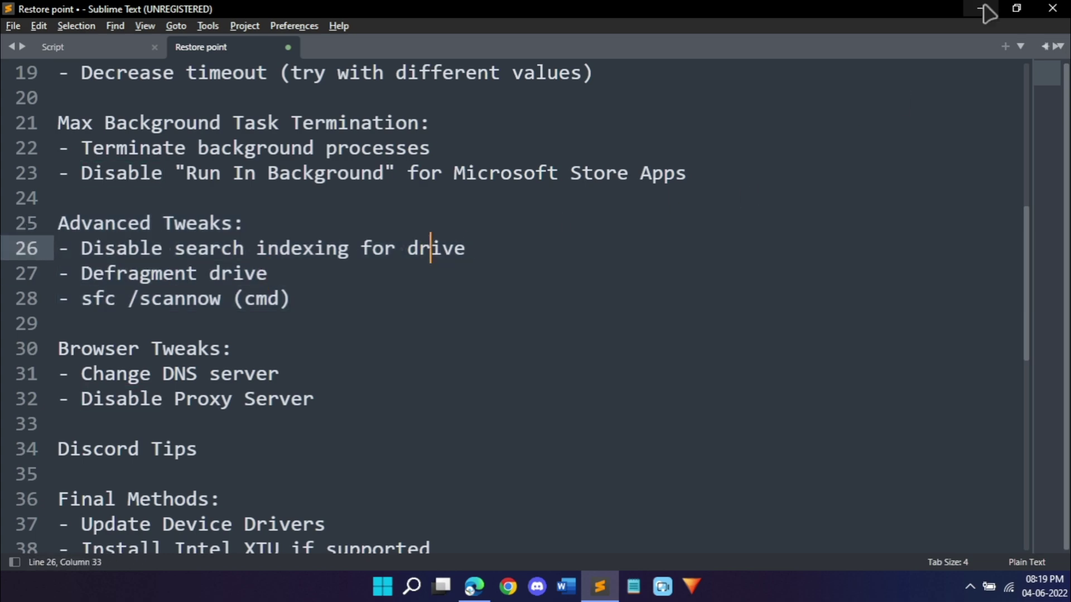
key("super")
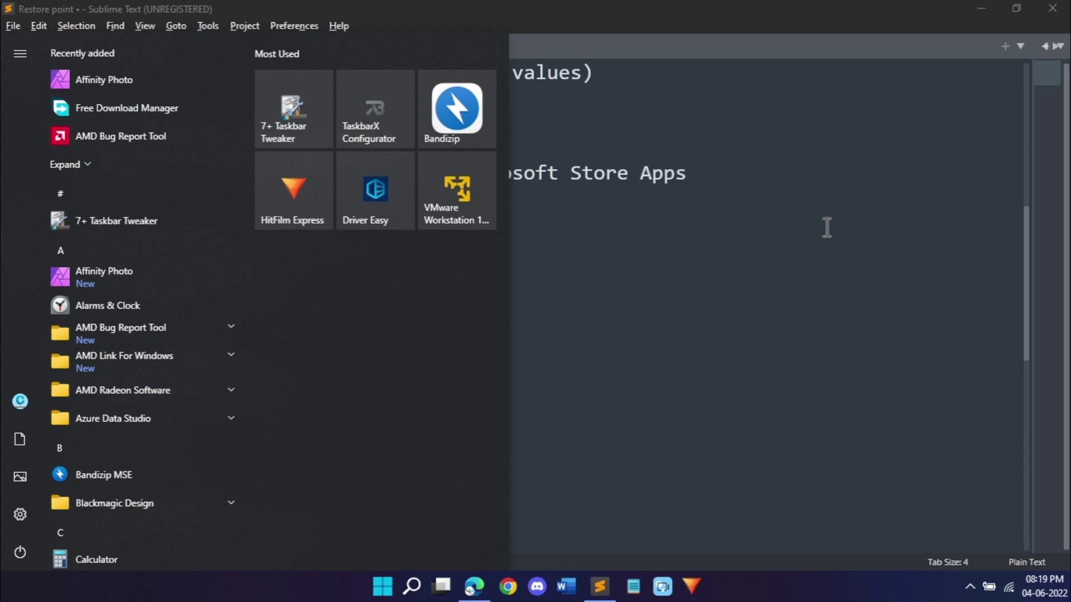
type("kjasld")
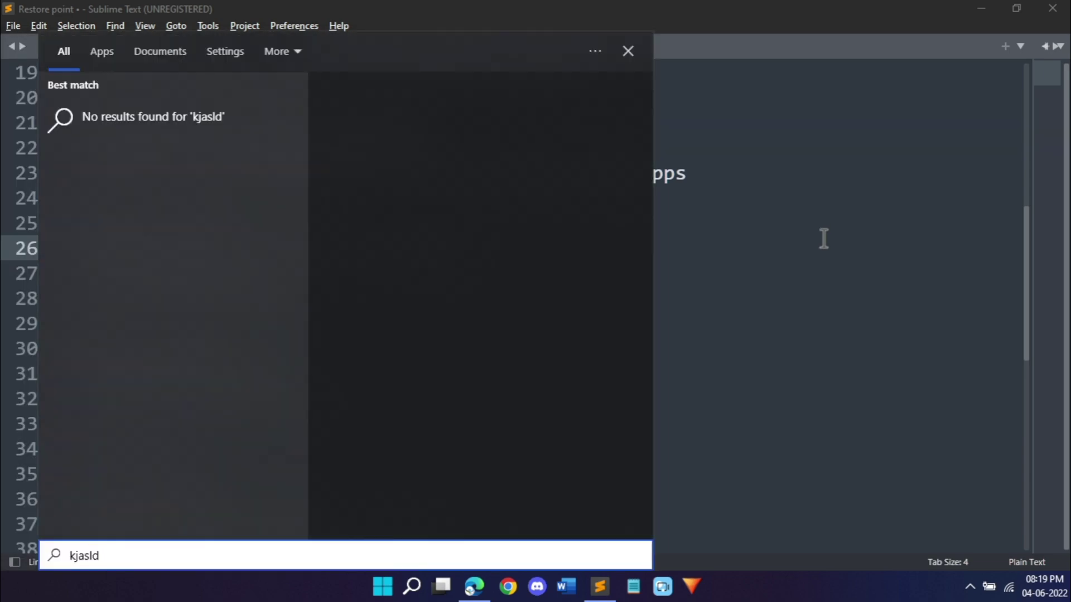
left_click(823, 239)
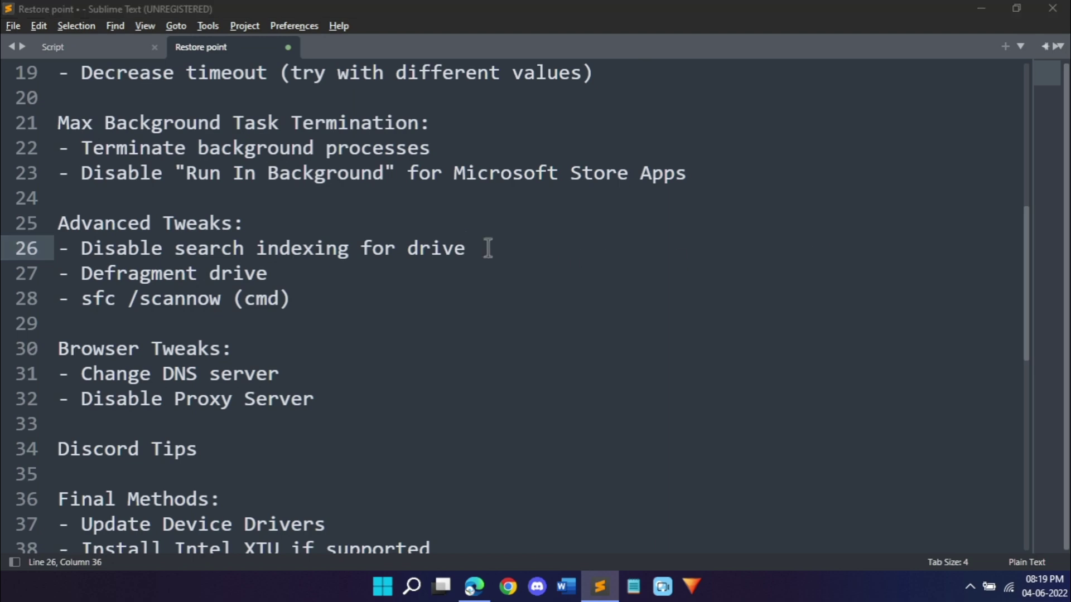
Step: Uncheck content indexing in Local Disk (C:) Properties, confirm, and close File Explorer
key("super+e")
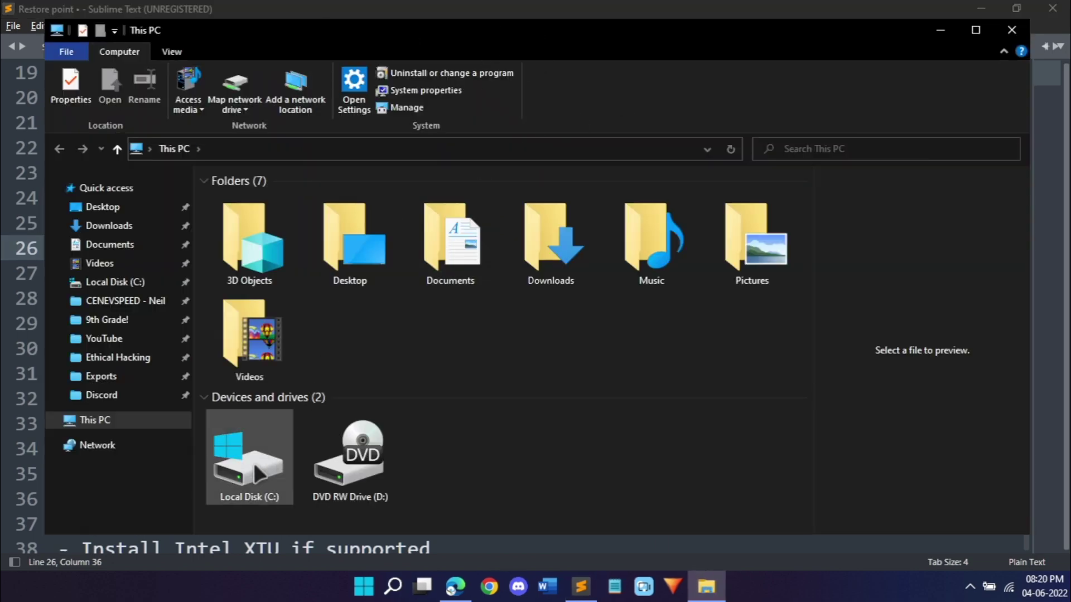
left_click(259, 467)
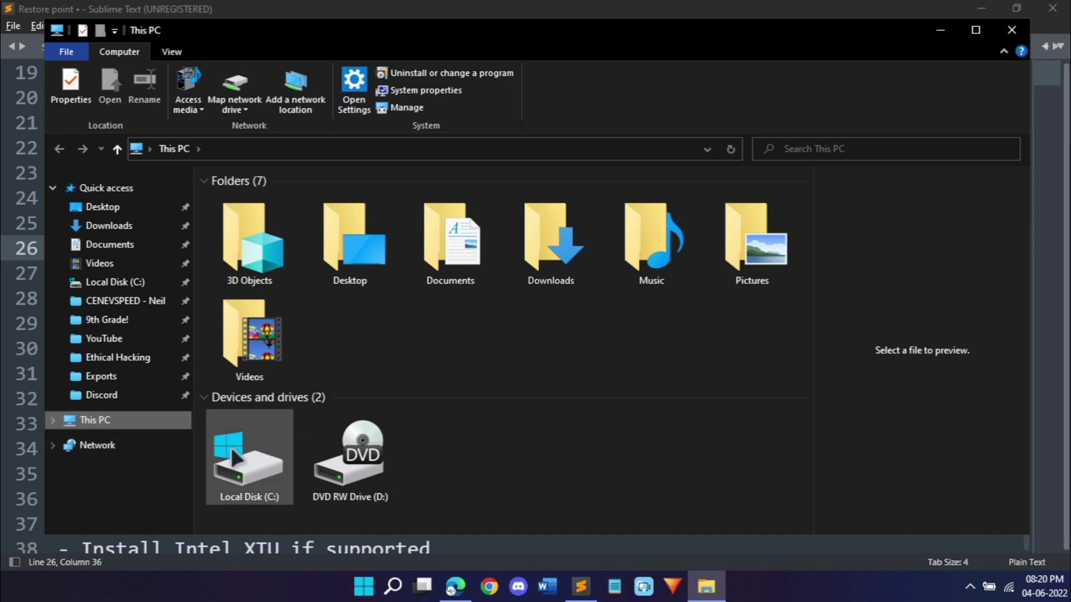
right_click(258, 459)
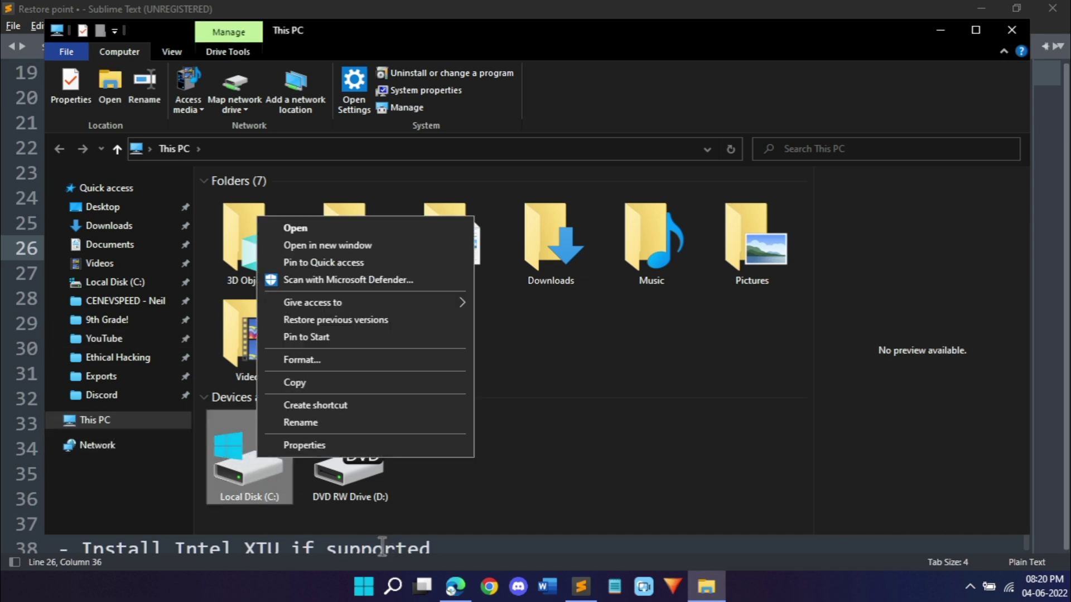
left_click(336, 443)
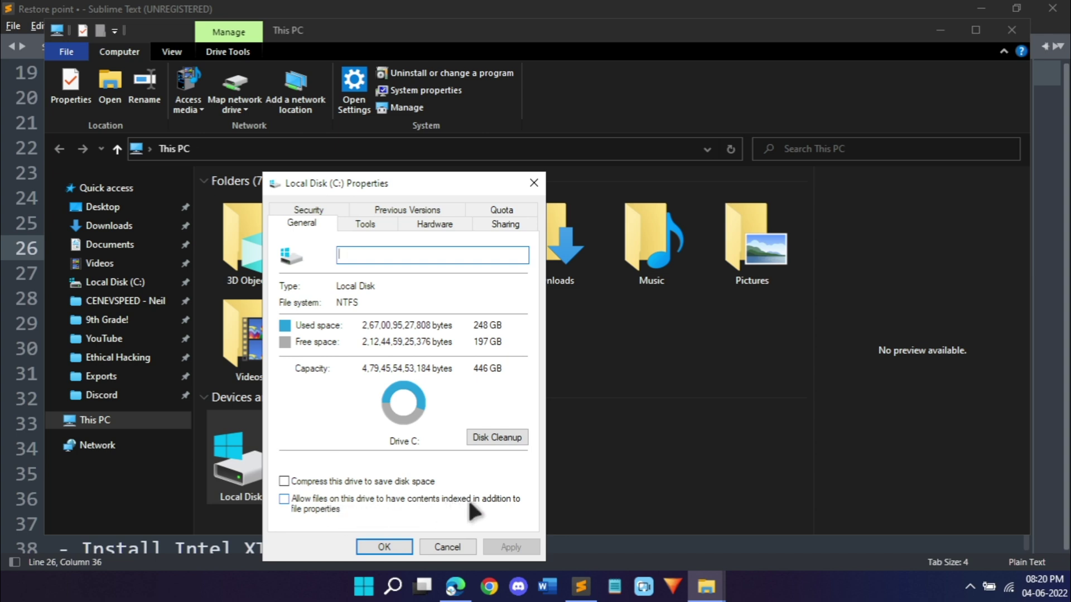
left_click(284, 499)
left_click(293, 500)
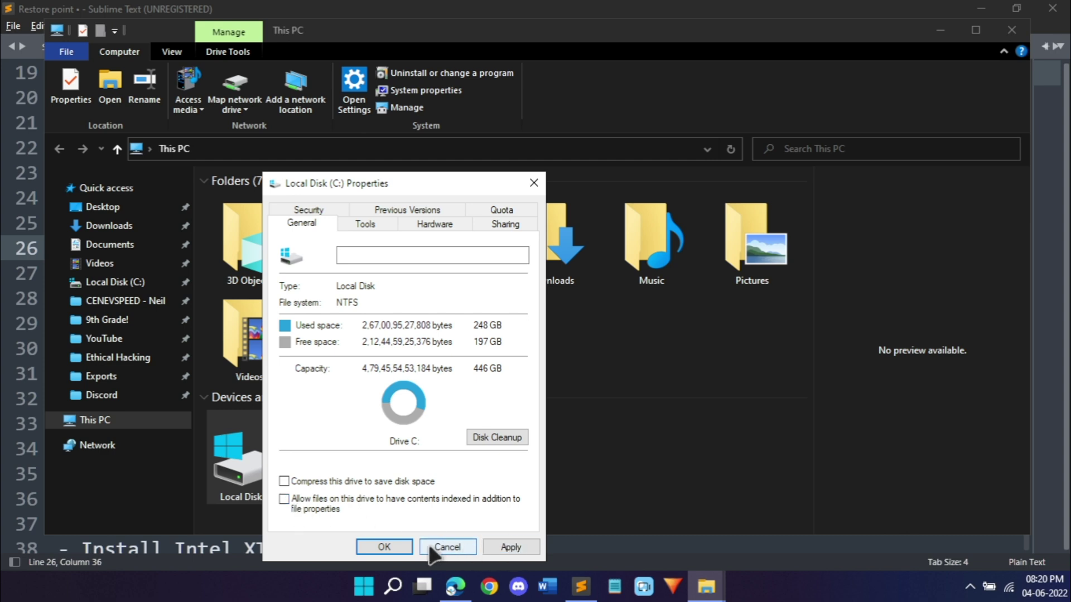
left_click(384, 547)
key("alt+F4")
Step: Optimize the C: drive in Defragment and Optimize Drives, found by searching 'disk defrag', then close it
left_click_drag(95, 278, 221, 300)
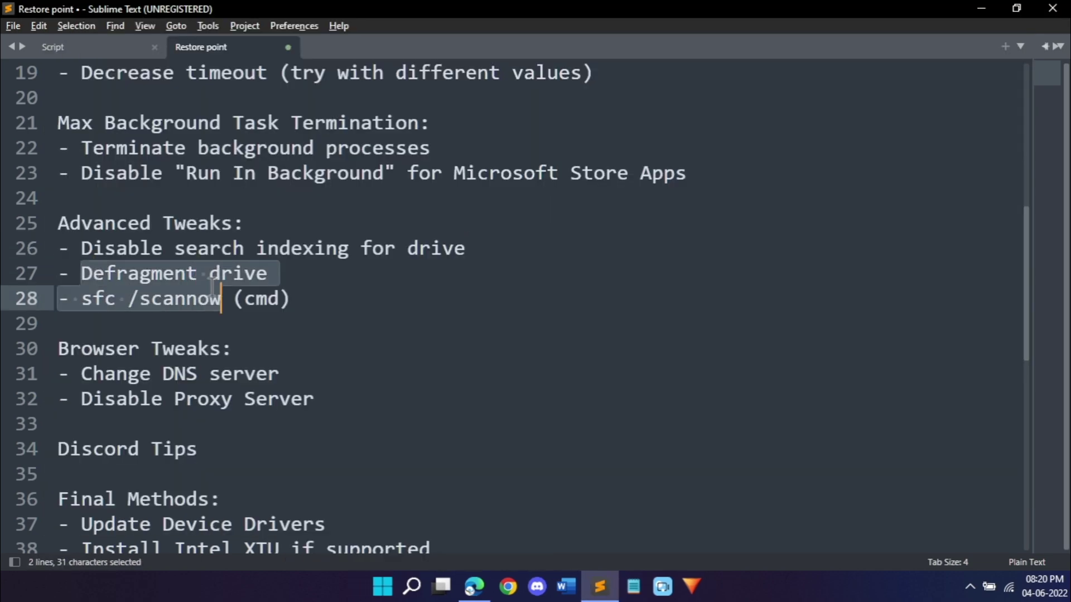
left_click(233, 274)
key("super")
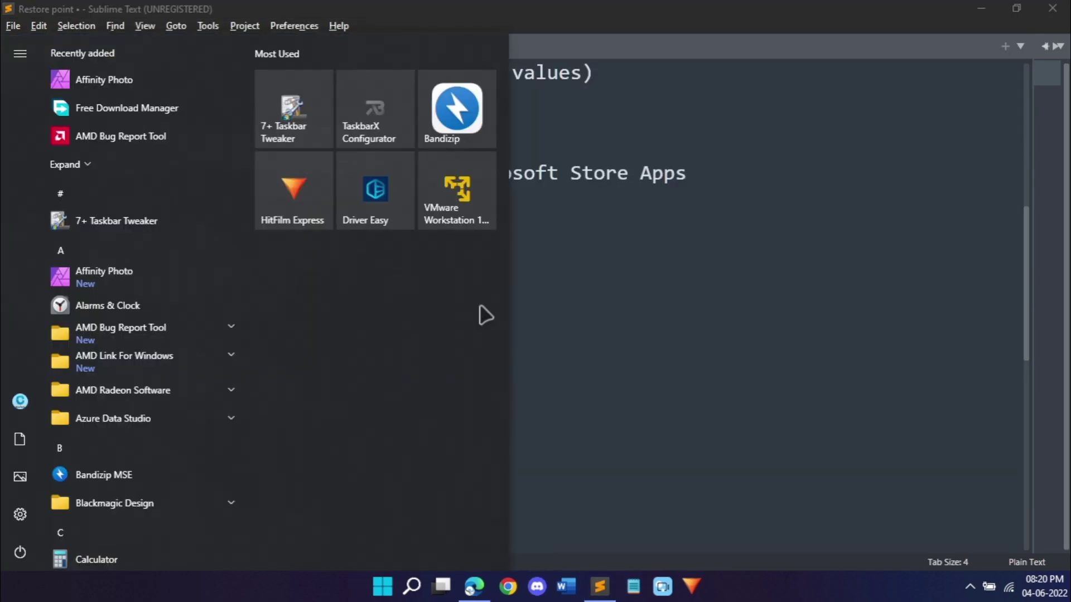
type("disk defrag")
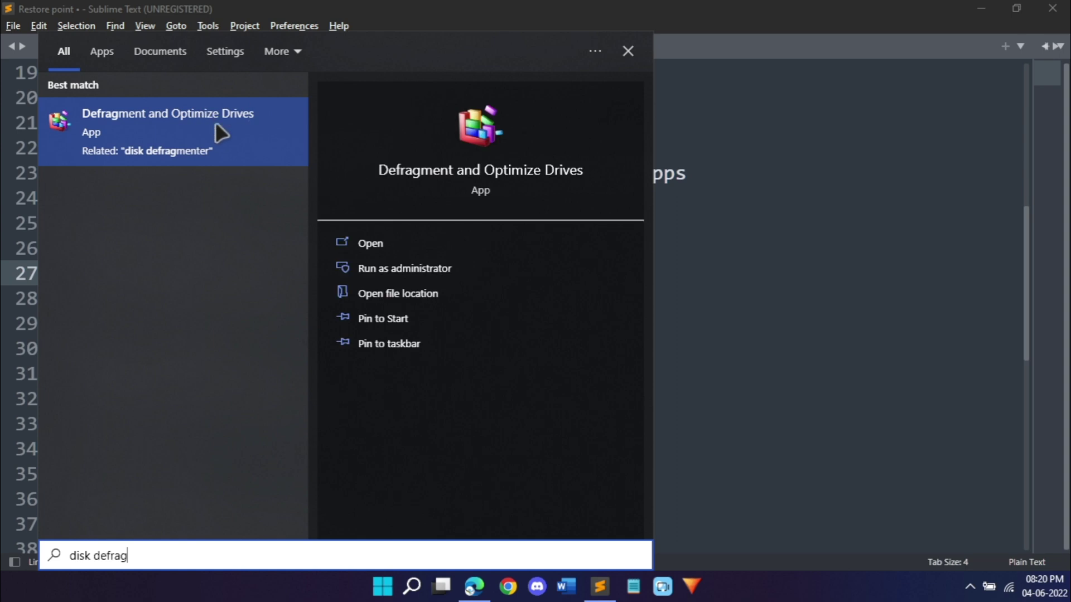
left_click(394, 243)
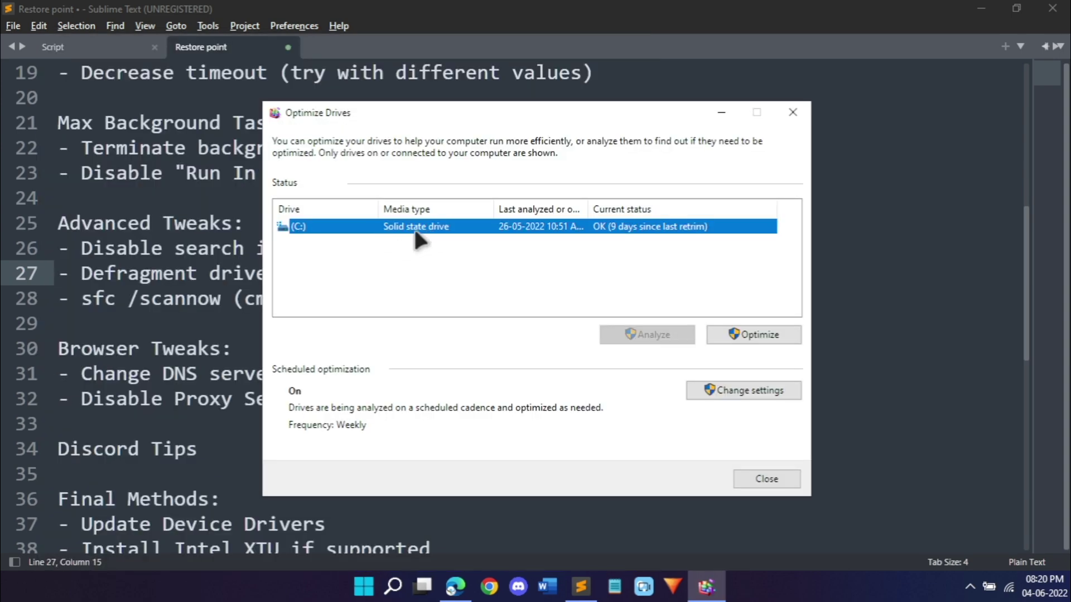
left_click(771, 334)
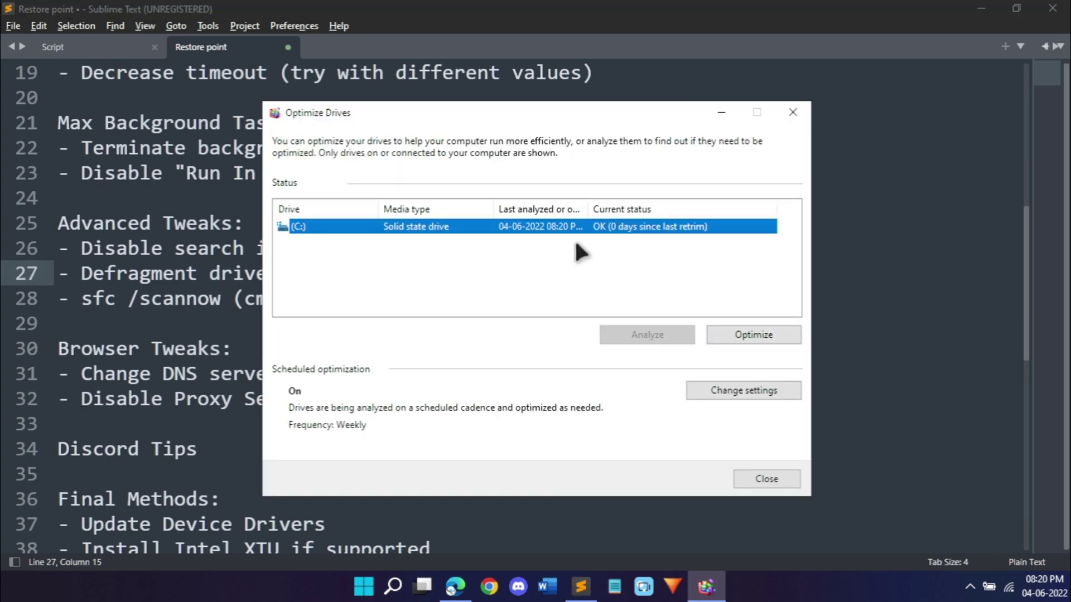
left_click(773, 483)
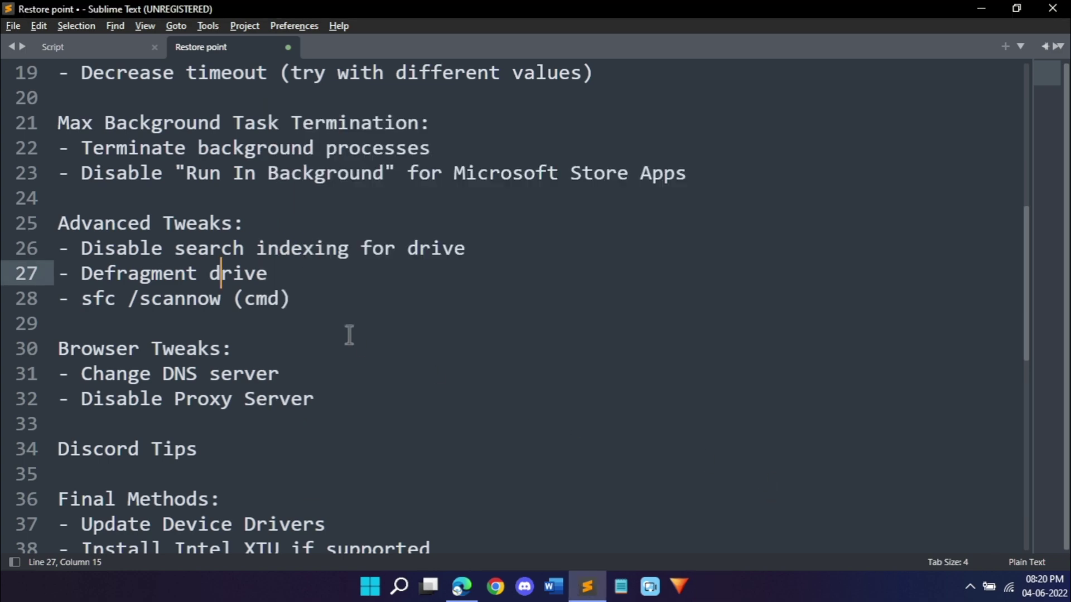
Step: Run sfc /scannow in an administrator Command Prompt, then return to the notes
left_click_drag(291, 300, 49, 304)
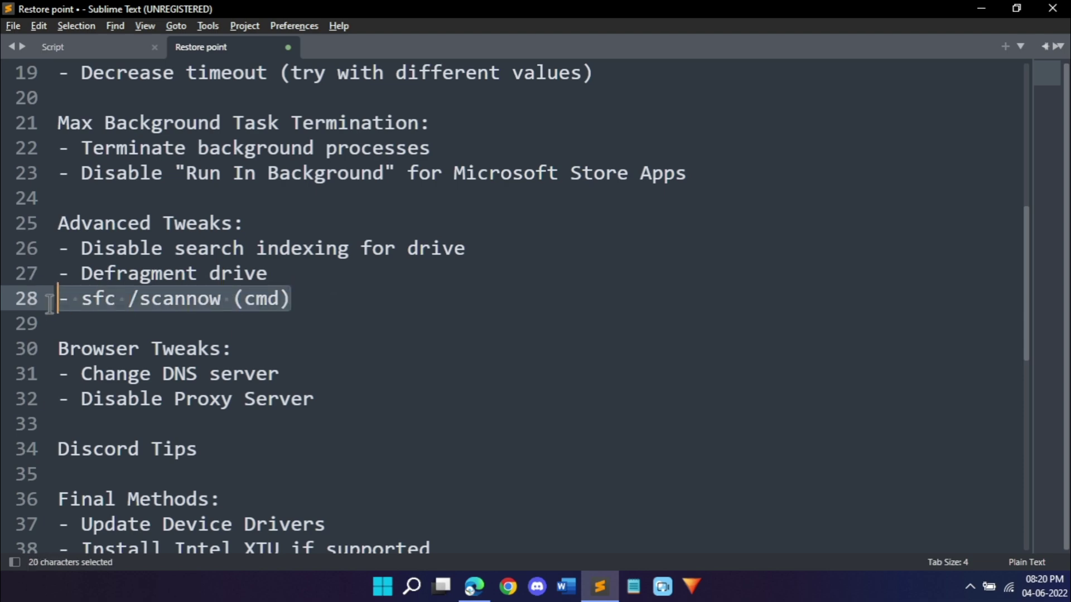
left_click(89, 298)
left_click_drag(82, 299, 129, 299)
key("super")
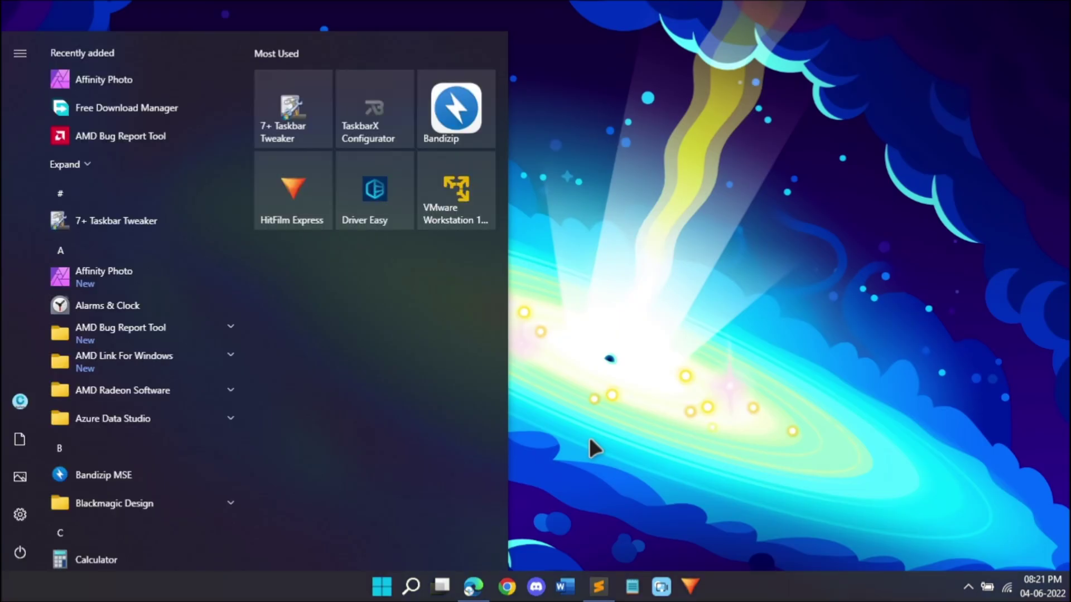
type("cmd")
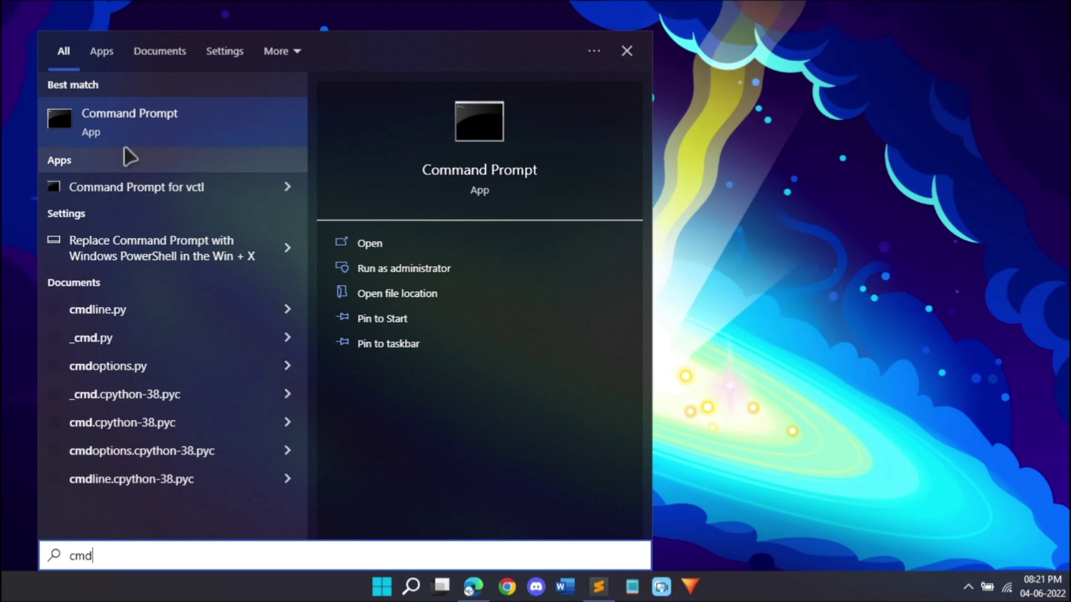
left_click(417, 261)
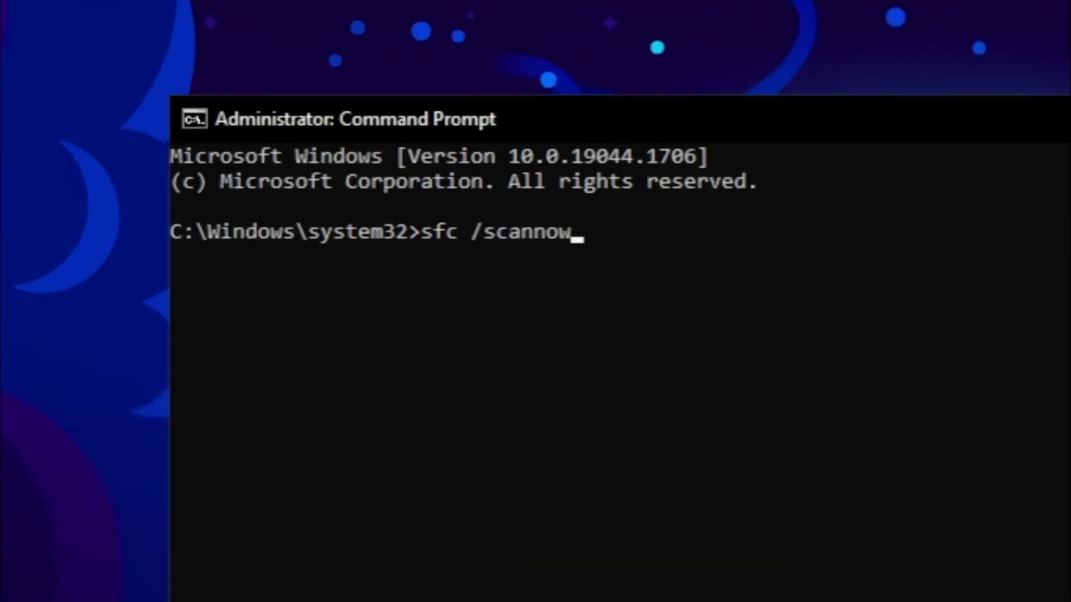
key("Return")
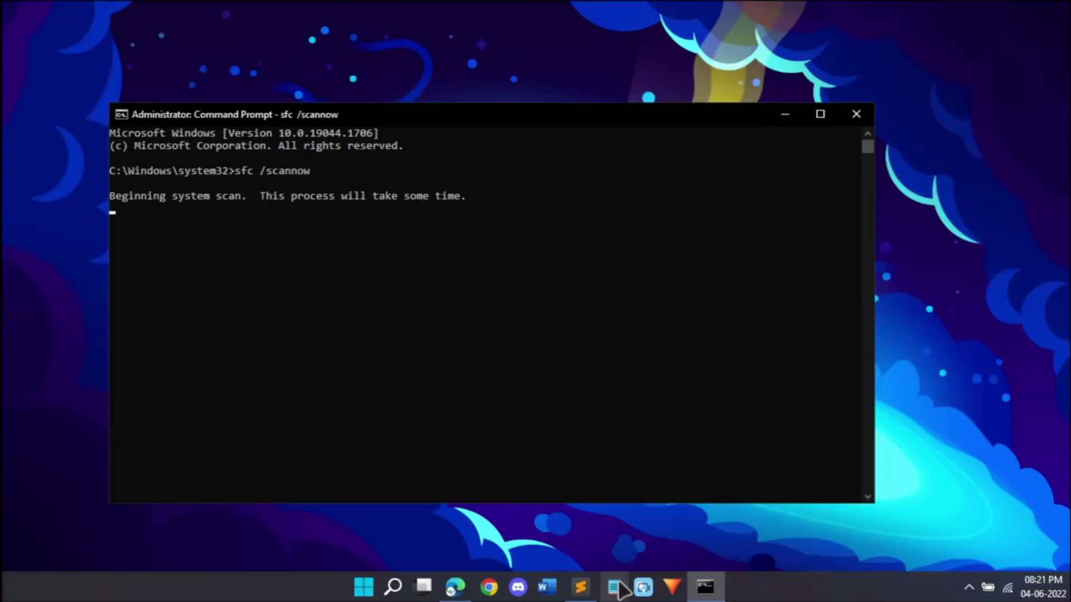
left_click(580, 586)
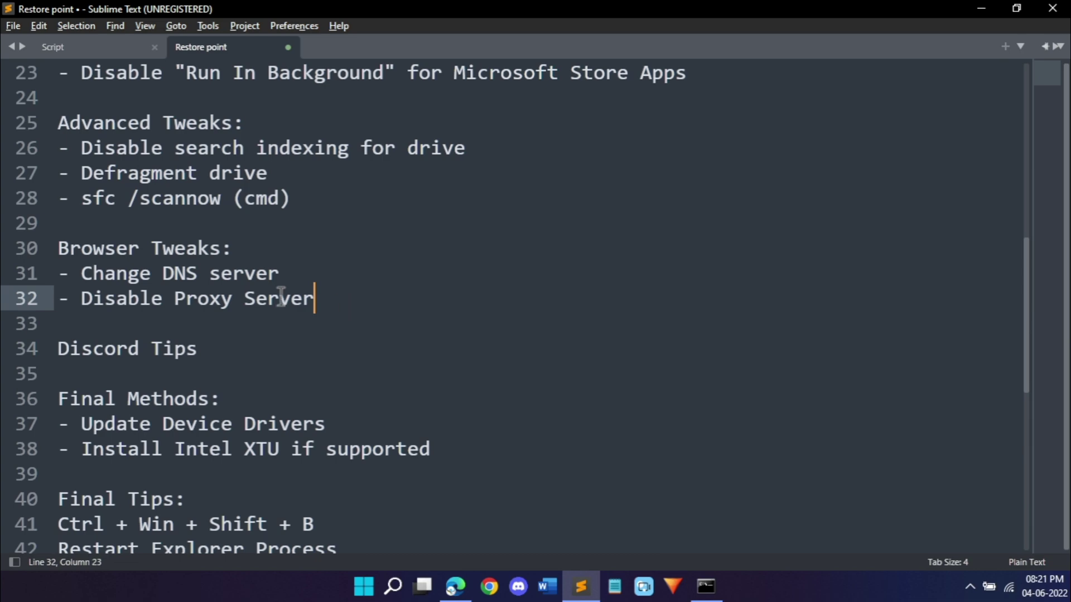
Step: Highlight the Browser Tweaks and Change DNS server items in the notes
left_click_drag(316, 298, 56, 249)
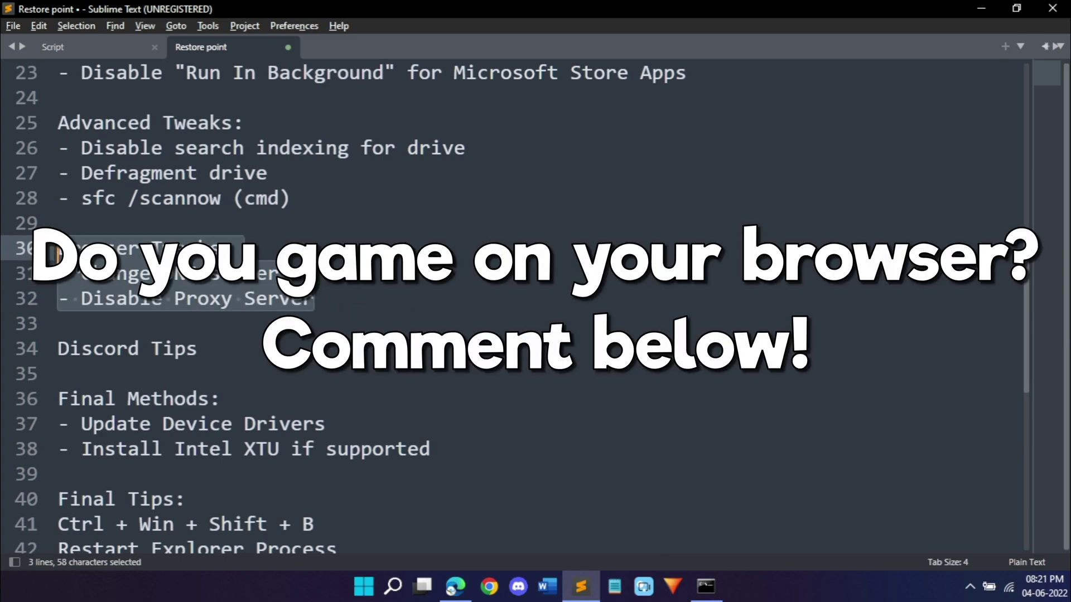
left_click(267, 299)
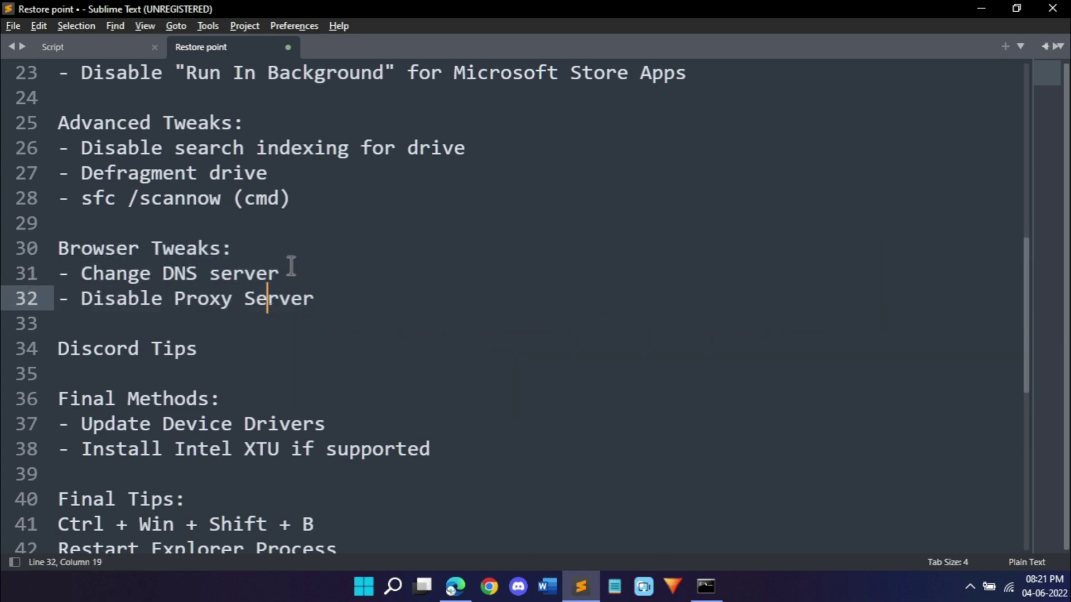
left_click_drag(283, 273, 22, 266)
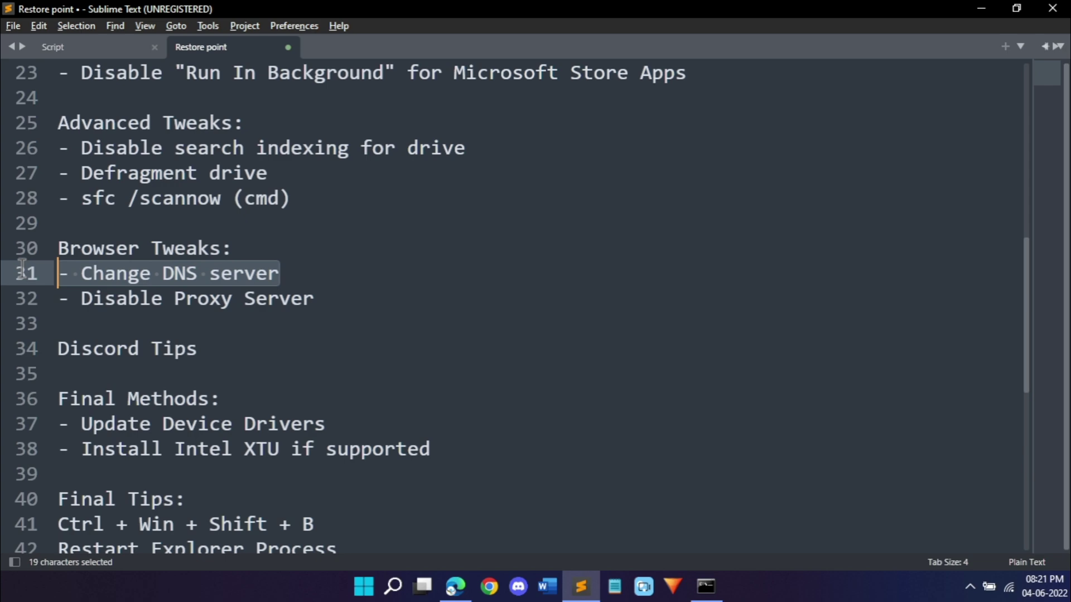
left_click(316, 279)
Step: Open Network & Internet settings from the taskbar network icon
left_click(970, 587)
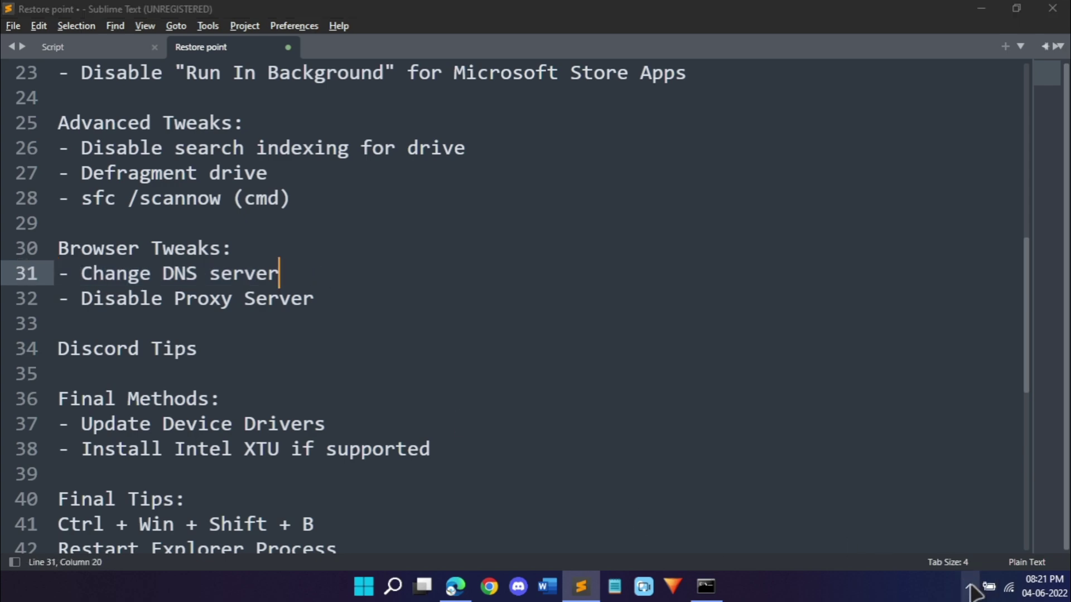
left_click(971, 555)
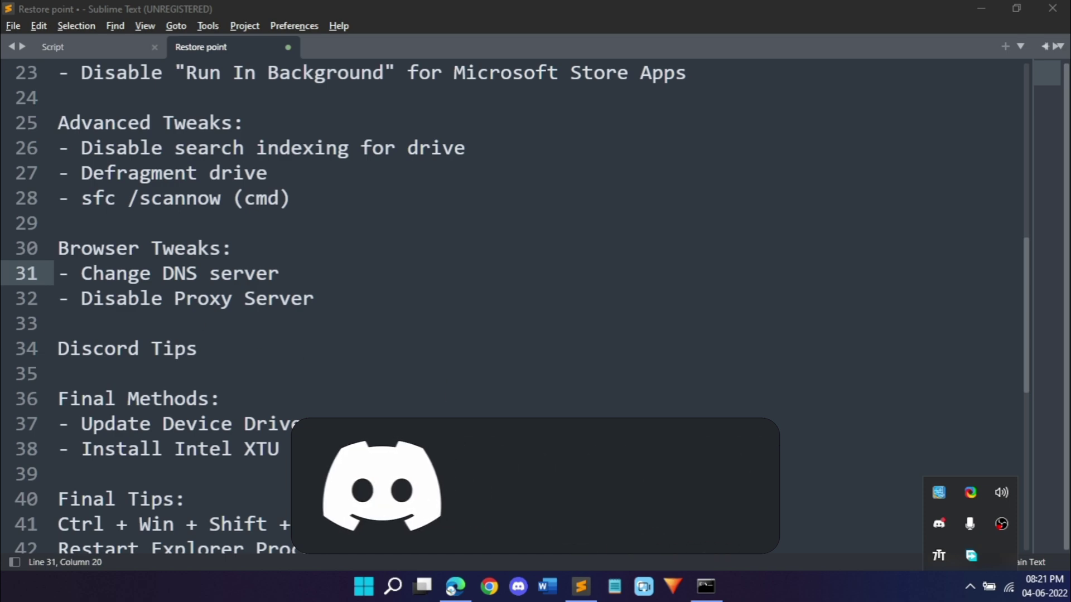
left_click(970, 587)
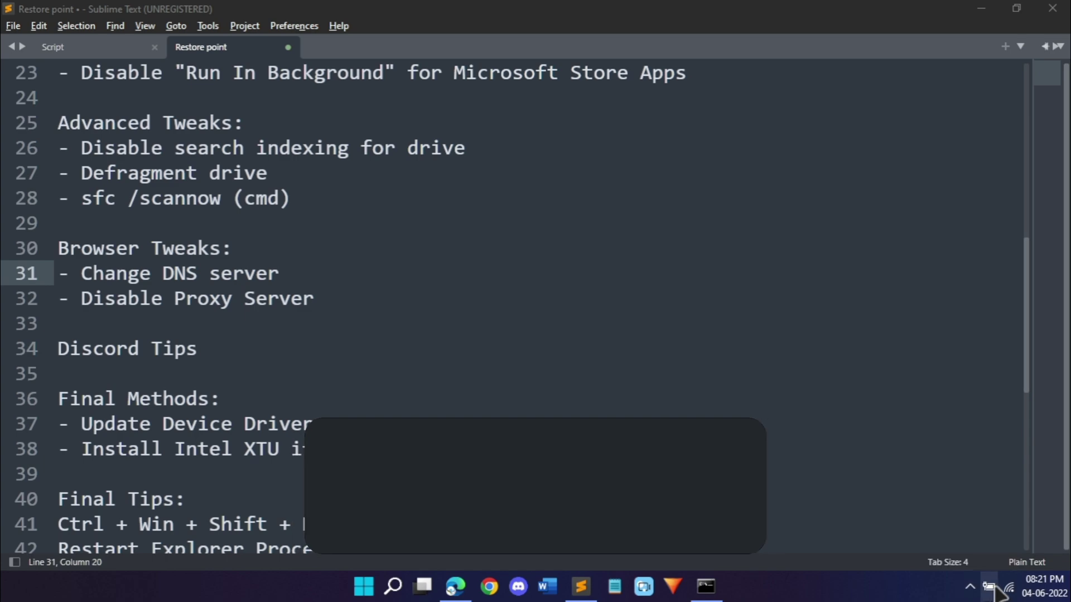
right_click(1008, 587)
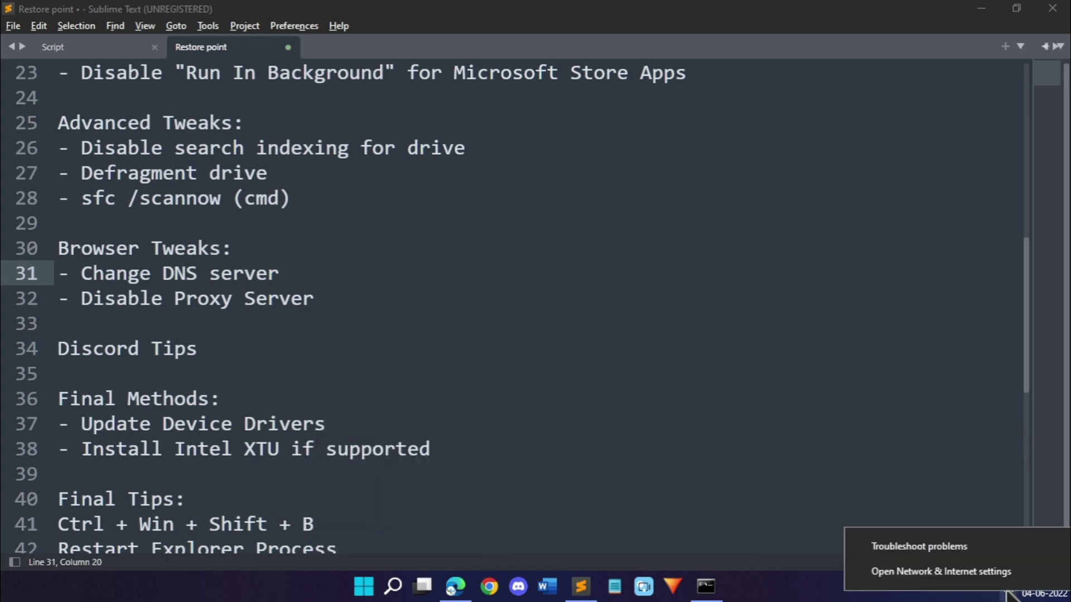
left_click(971, 576)
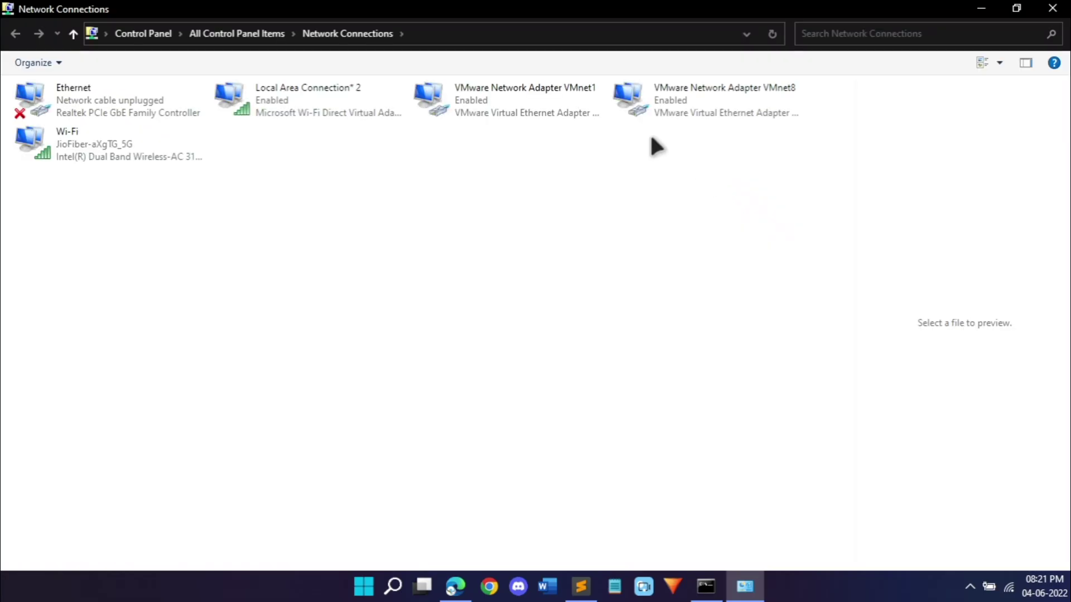
Step: Open the Internet Protocol Version 4 properties of the Wi-Fi connection
left_click(41, 147)
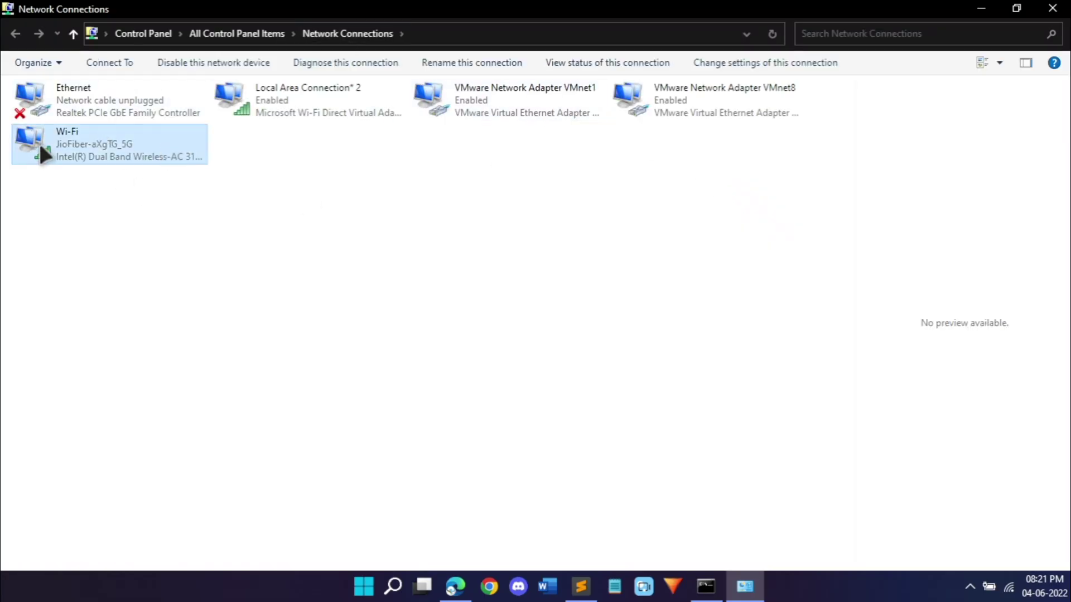
right_click(51, 142)
left_click(126, 312)
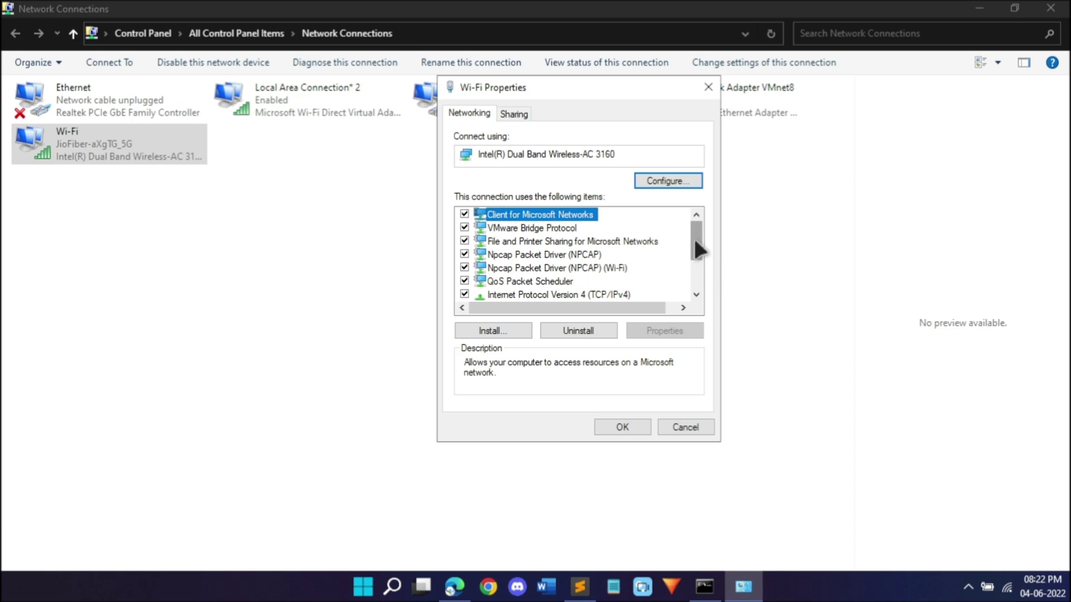
left_click_drag(694, 241, 693, 252)
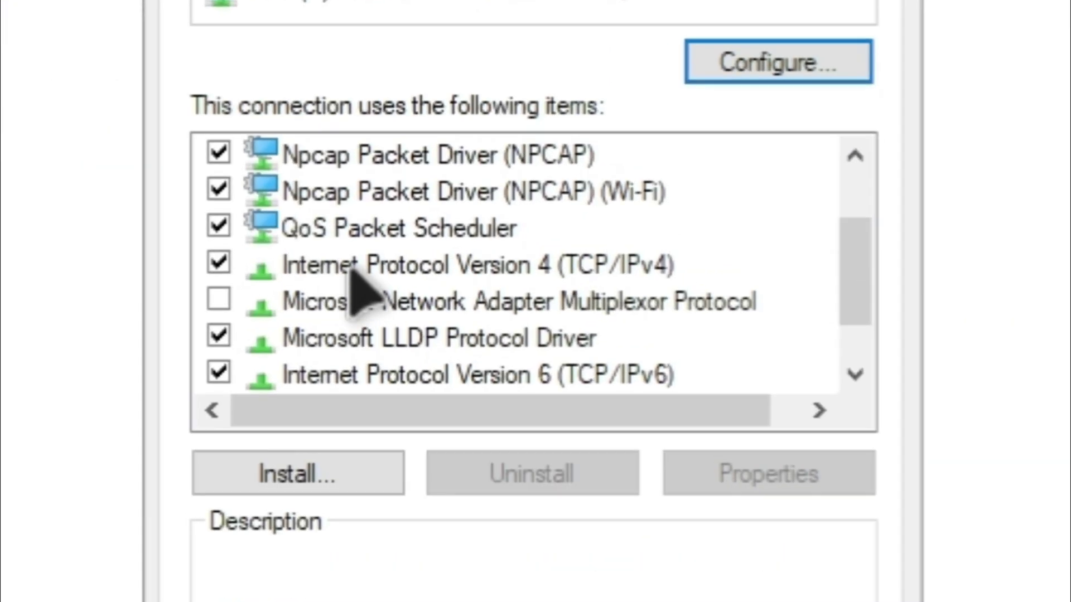
left_click(588, 256)
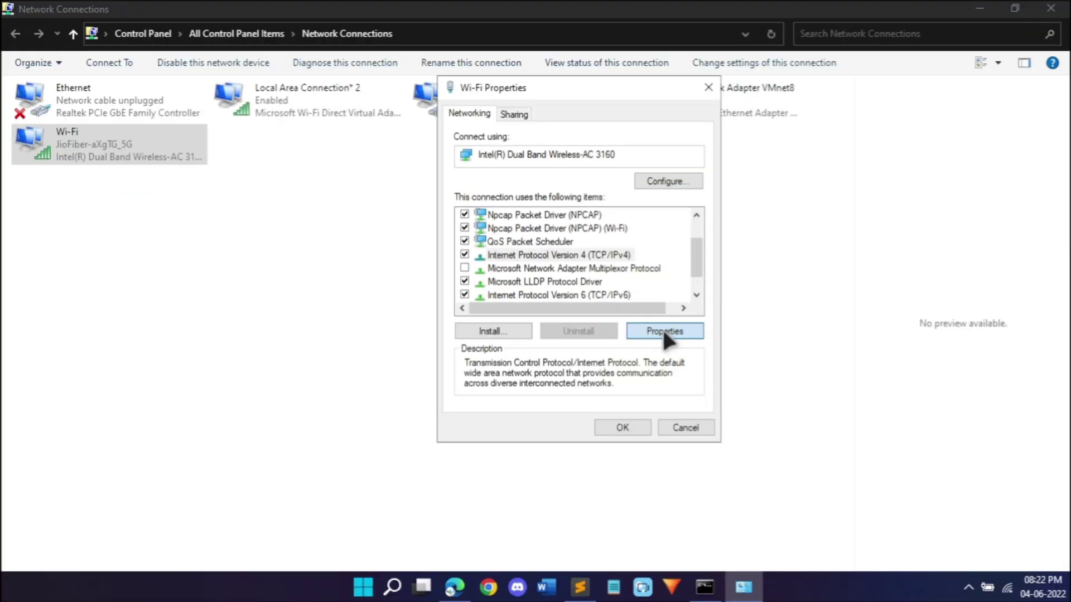
left_click(770, 466)
Step: Set preferred DNS 1.1.1.1 and alternate DNS 1.0.0.1, then close the Wi-Fi properties
left_click_drag(583, 146, 259, 95)
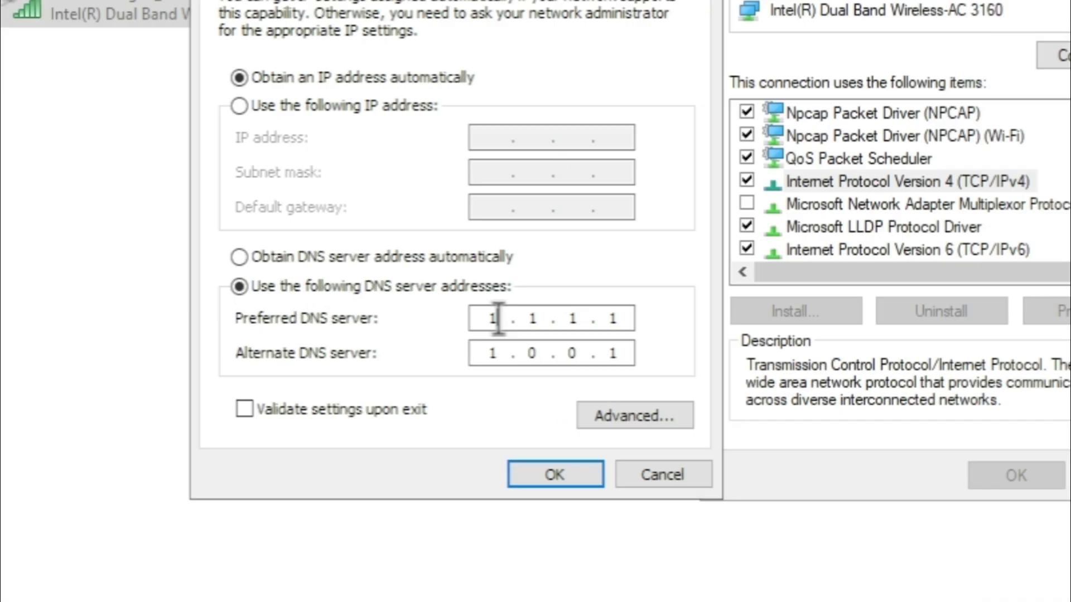
left_click(366, 334)
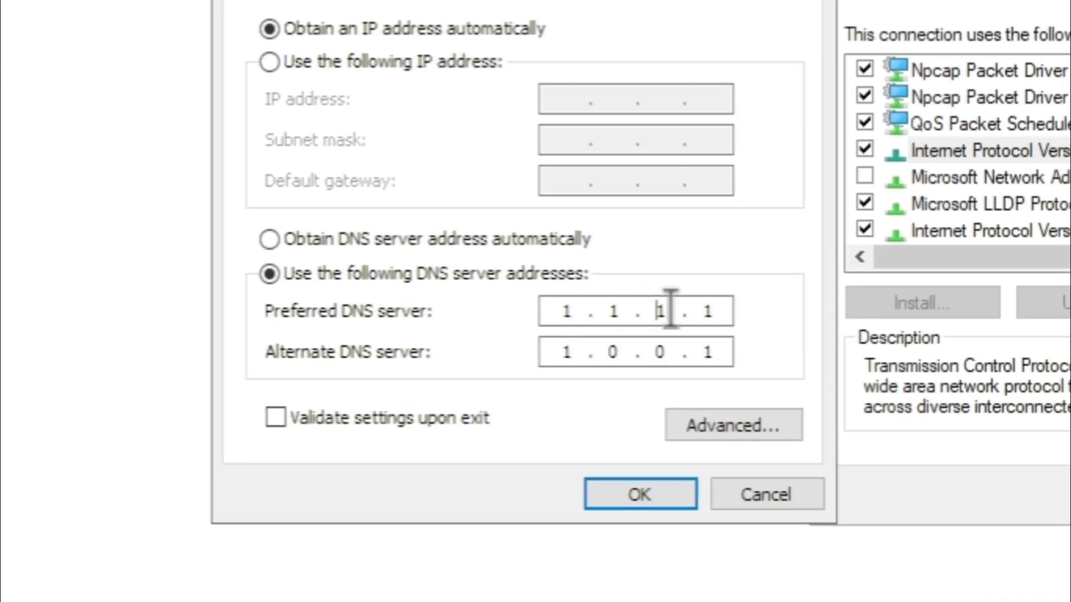
left_click(707, 311)
left_click(611, 352)
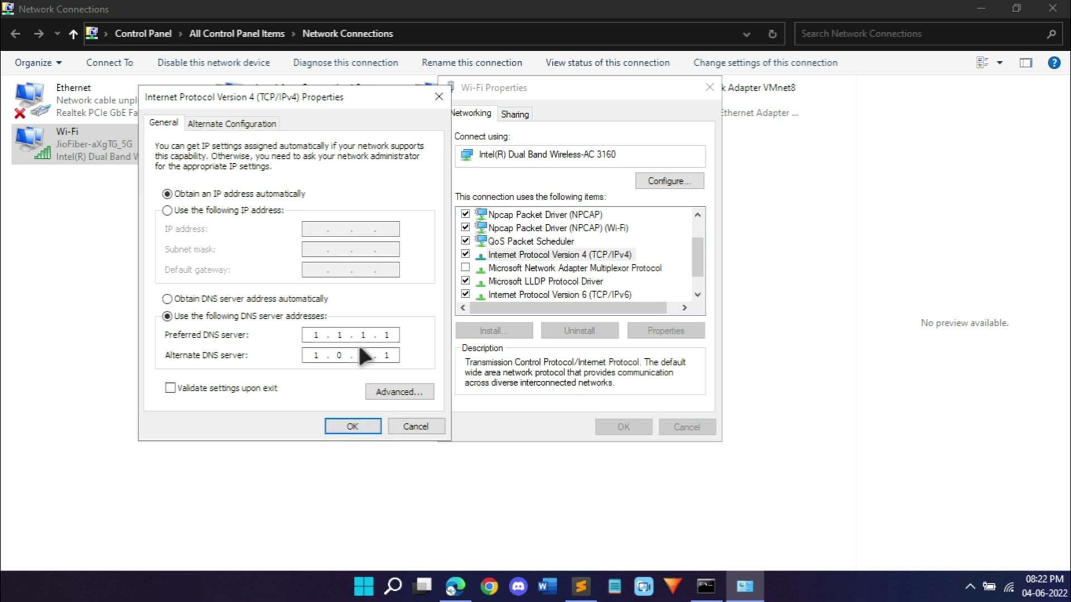
left_click(352, 426)
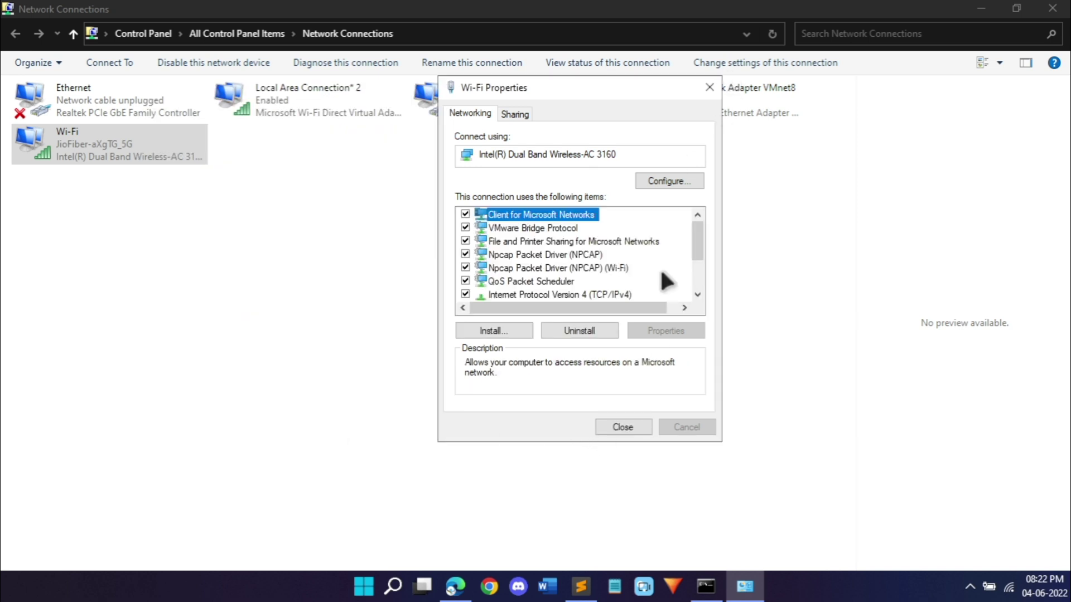
left_click(613, 427)
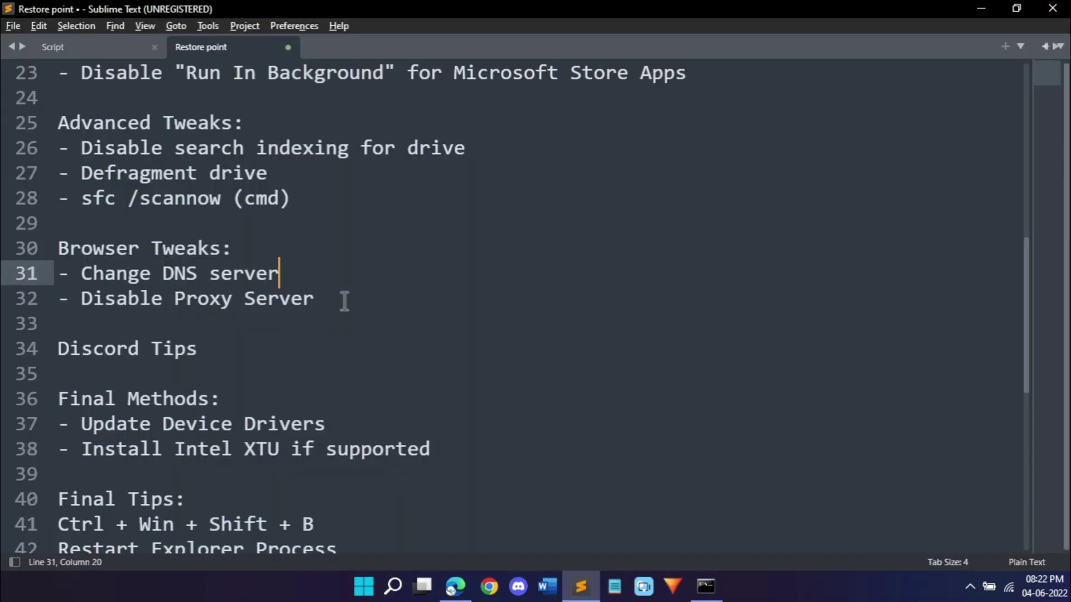
left_click_drag(342, 301, 48, 301)
left_click(150, 301)
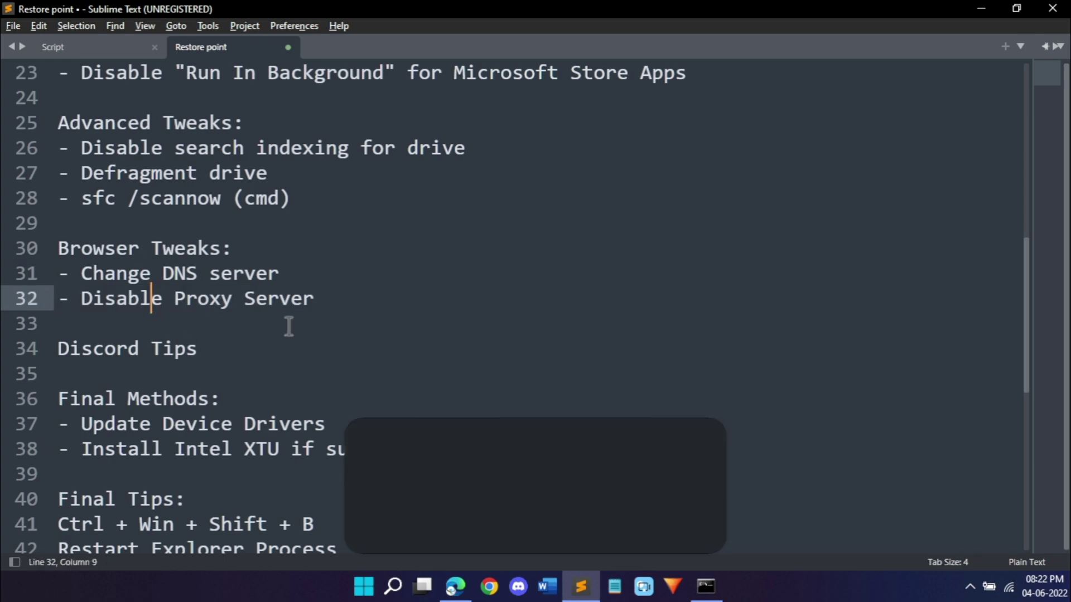
Step: Open the computer's proxy settings from Edge's settings filtered to 'proxy'
left_click_drag(327, 298, 69, 300)
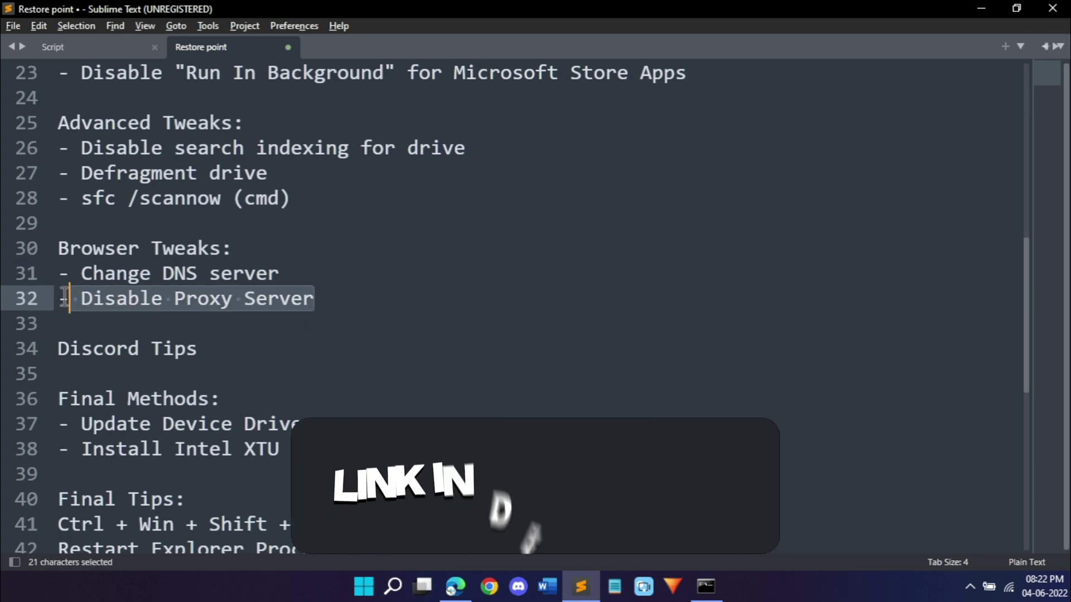
left_click(293, 302)
left_click(451, 587)
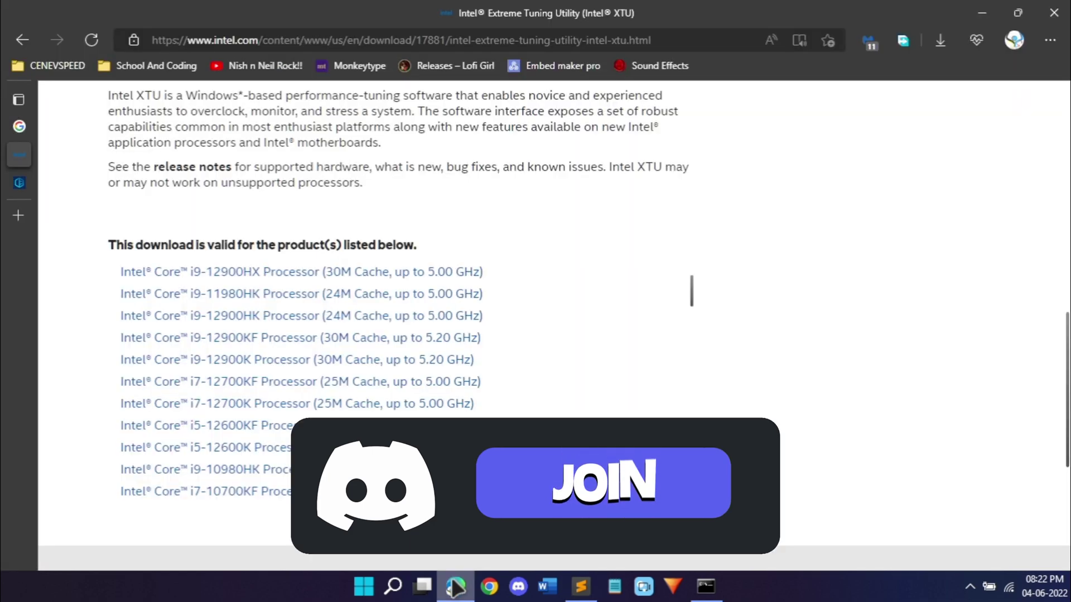
left_click(1050, 40)
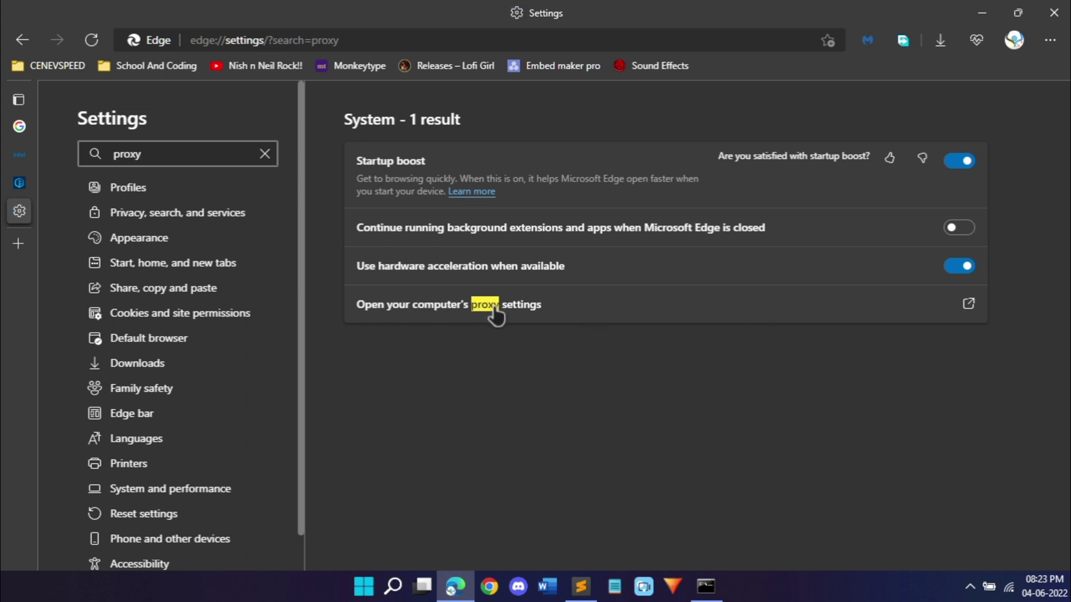
left_click(966, 312)
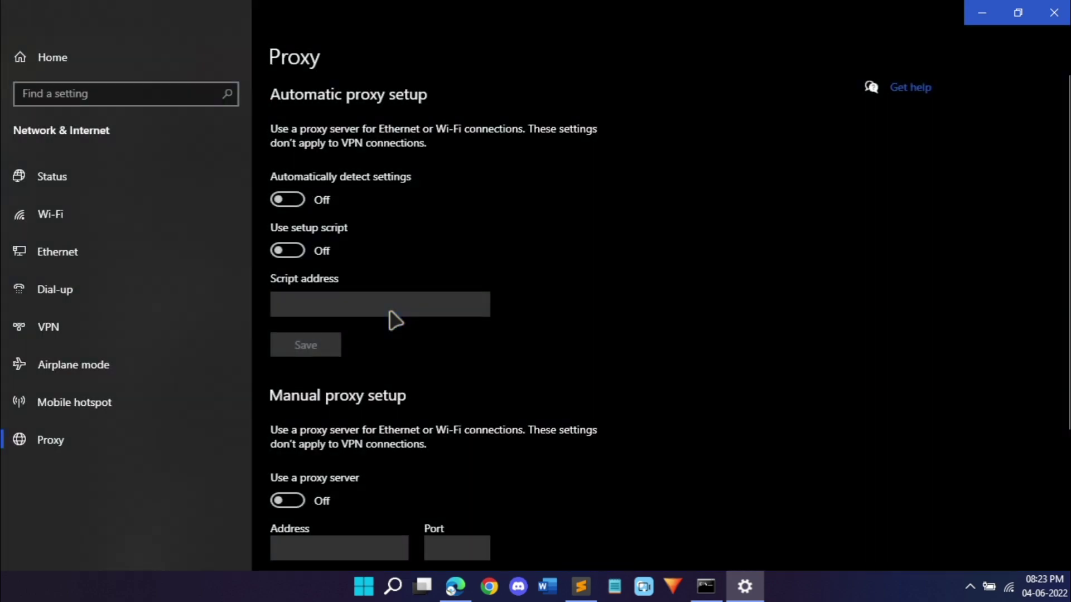
Step: Leave Automatically detect settings and Use a proxy server both Off on the Proxy page
left_click(290, 199)
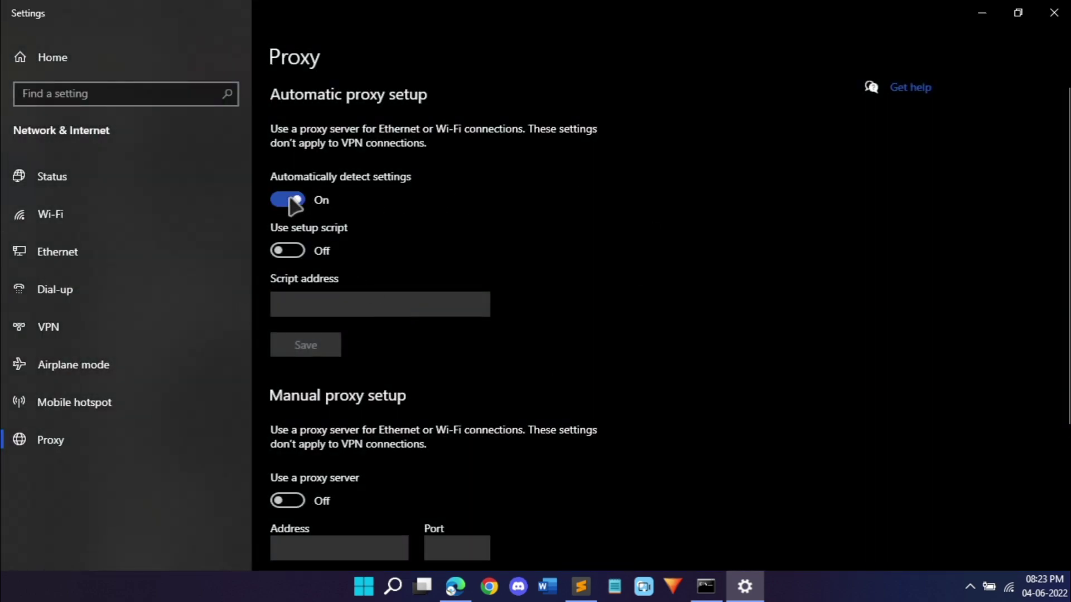
left_click(290, 201)
scroll(431, 250, "down", 1)
scroll(430, 246, "down", 4)
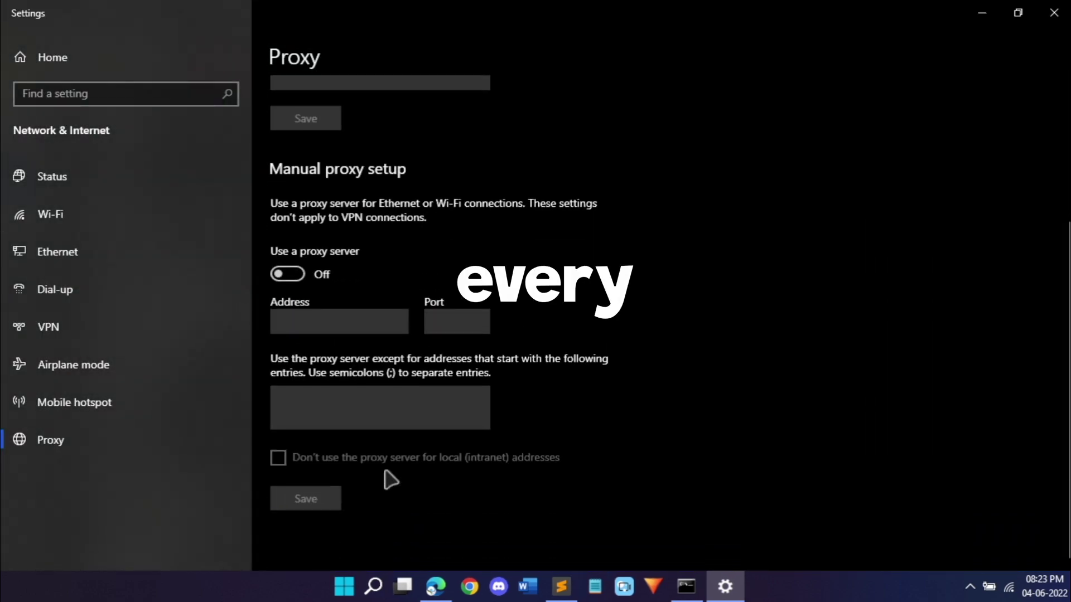
scroll(353, 436, "up", 4)
scroll(367, 125, "down", 2)
scroll(368, 125, "up", 2)
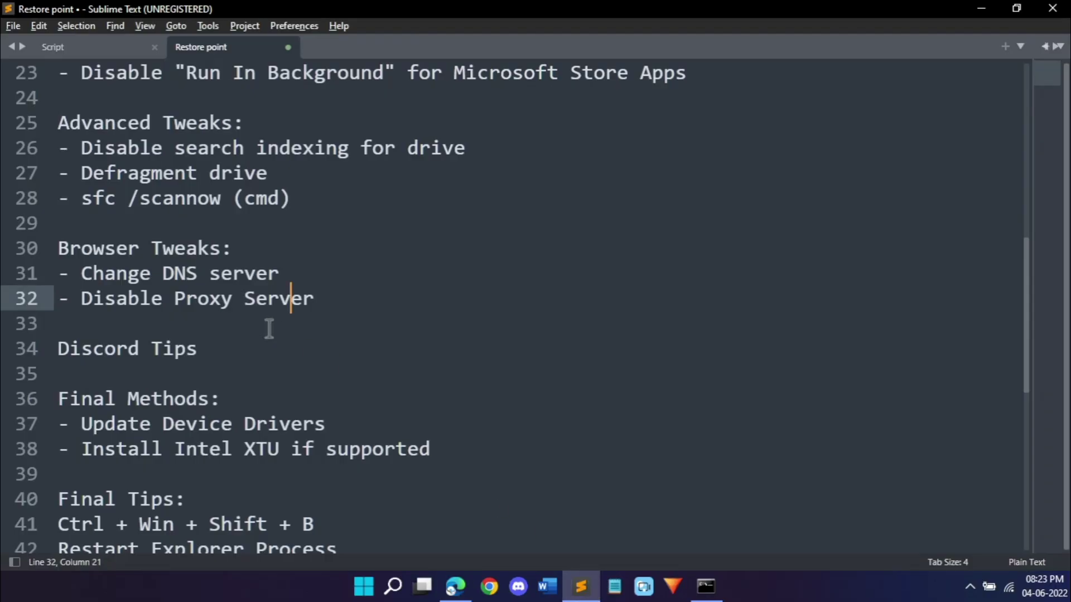
Step: Scroll the notes to the Discord Tips heading and highlight it
scroll(260, 306, "down", 2)
left_click_drag(435, 350, 3, 304)
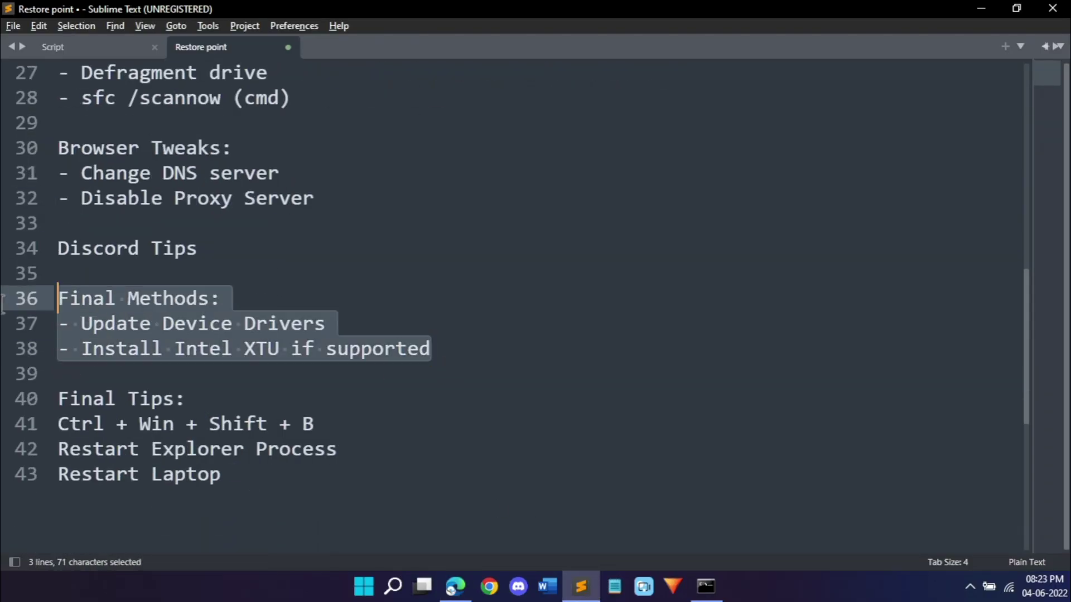
left_click_drag(73, 248, 186, 249)
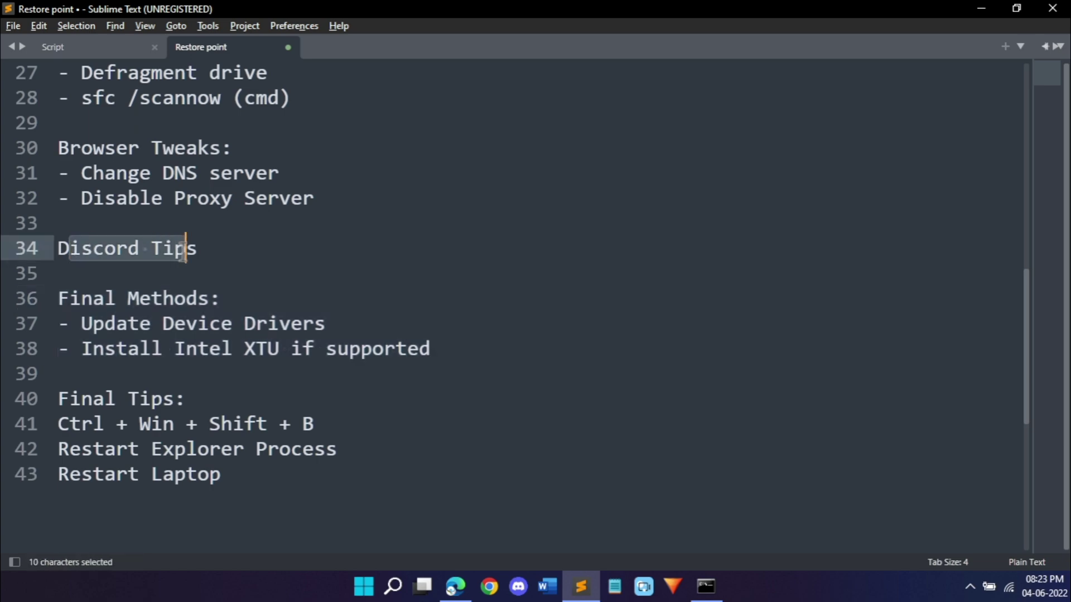
left_click(185, 247)
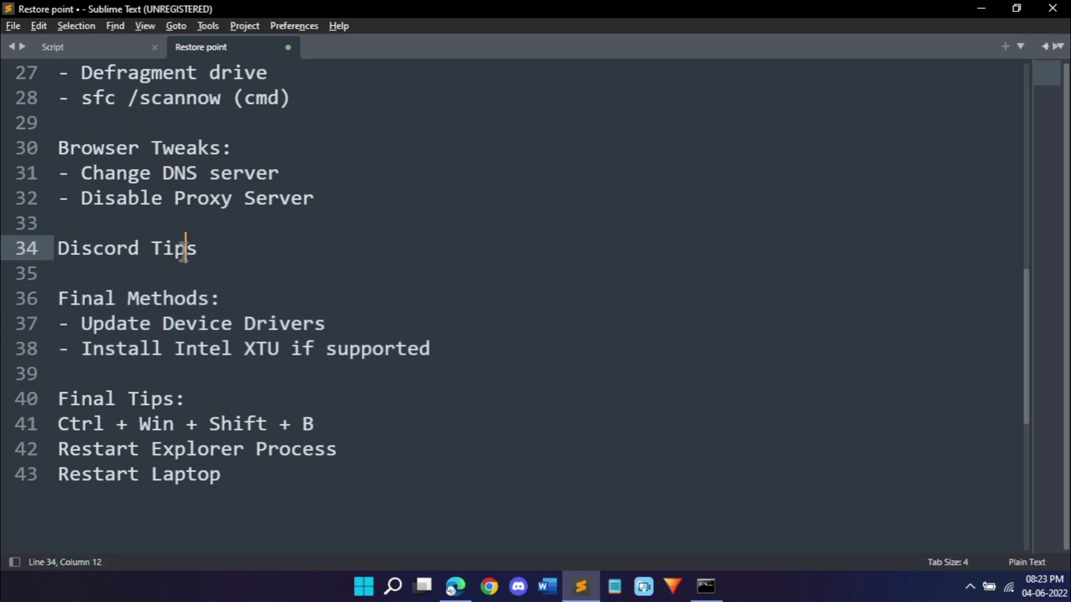
Step: Keep Enable Reduced Motion turned on in Discord's Accessibility settings
left_click(518, 586)
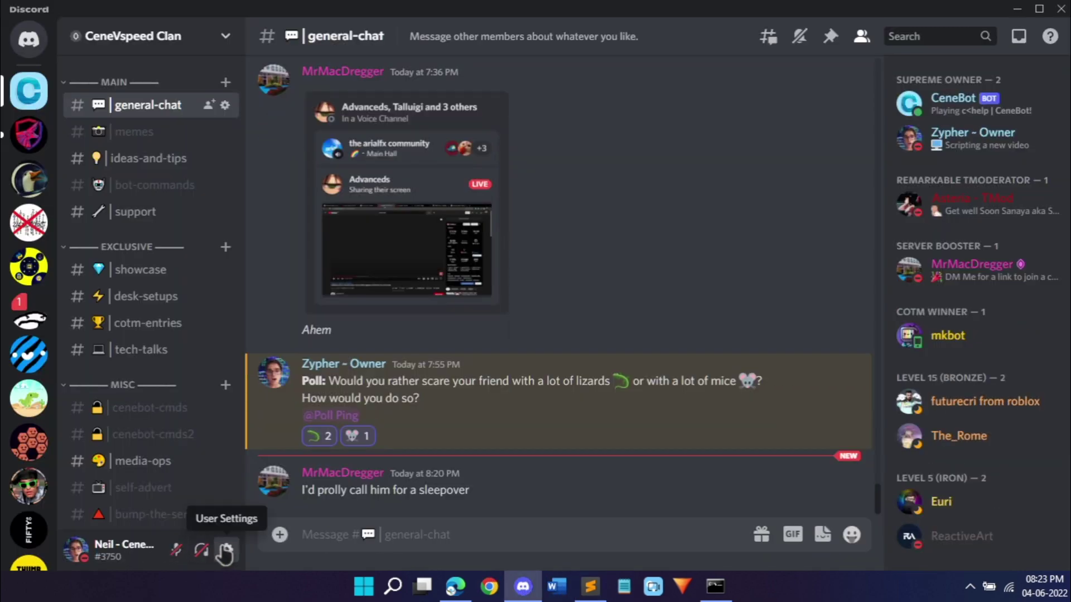
left_click(225, 551)
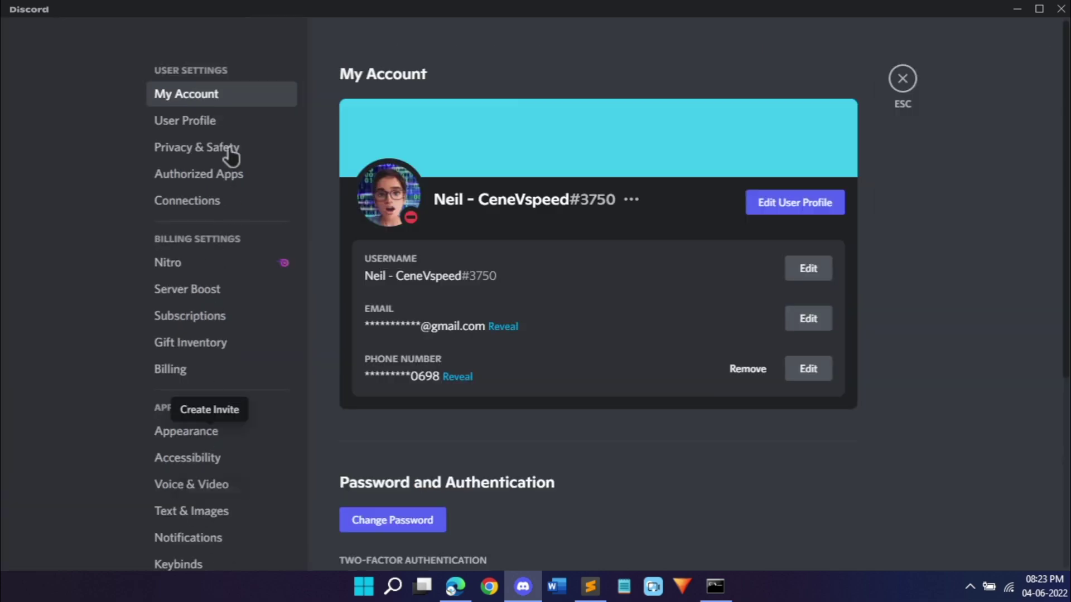
left_click(212, 468)
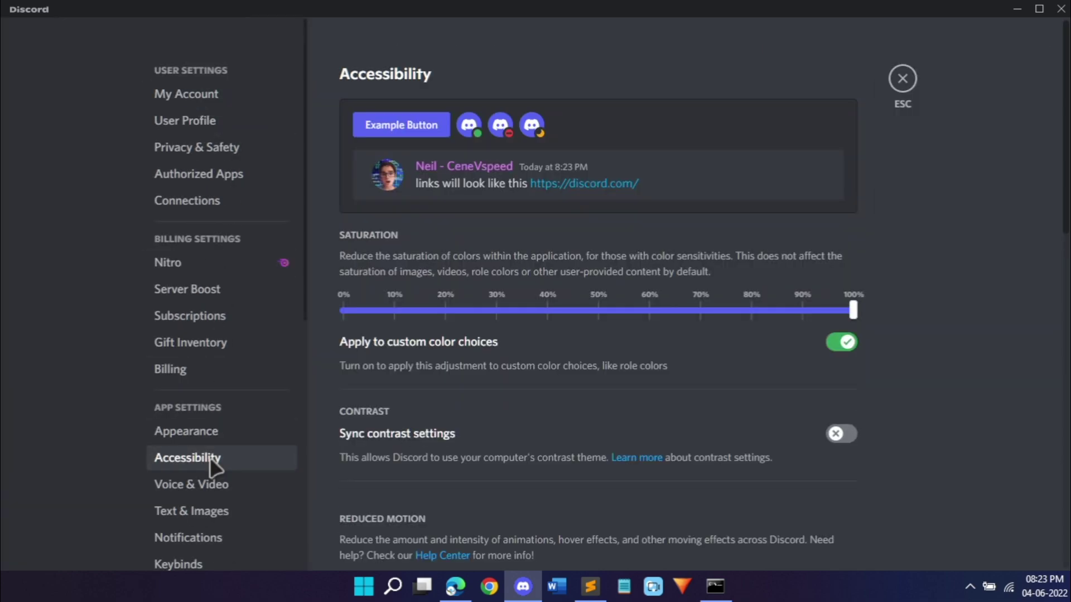
scroll(590, 388, "down", 5)
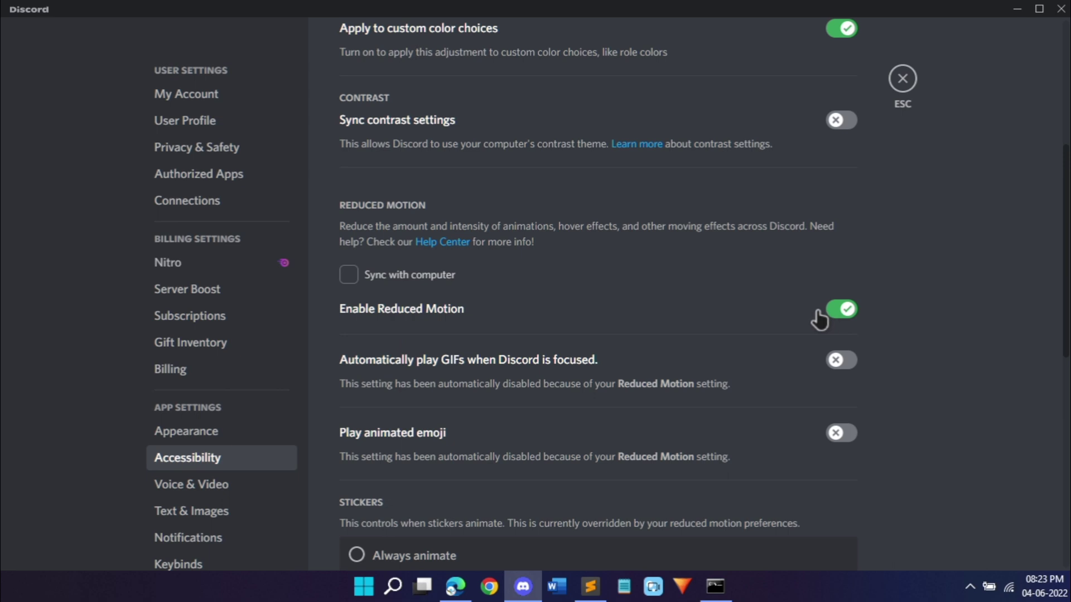
left_click(834, 315)
left_click(848, 313)
Step: Scroll down through Discord's user settings to review the Voice & Video options
scroll(851, 460, "down", 4)
scroll(519, 315, "down", 4)
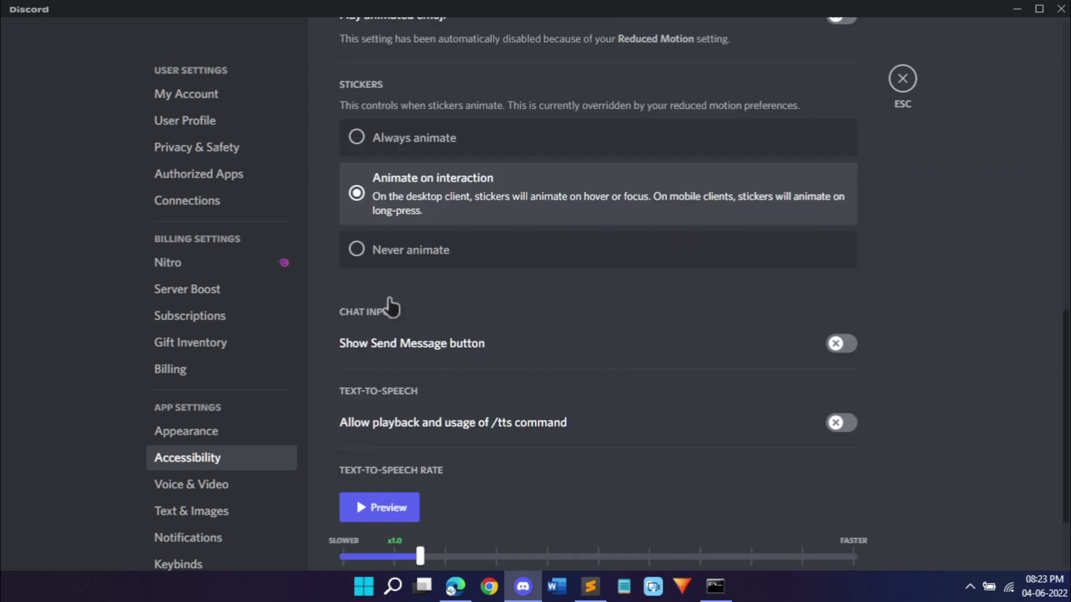
scroll(178, 434, "down", 2)
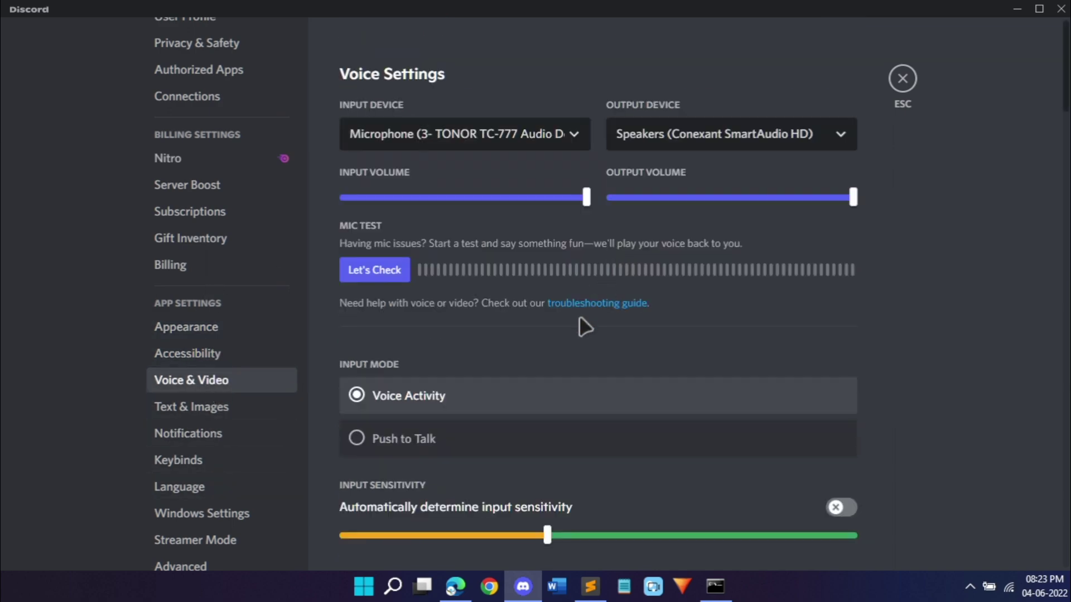
scroll(581, 327, "down", 4)
scroll(581, 327, "down", 4)
scroll(579, 320, "down", 12)
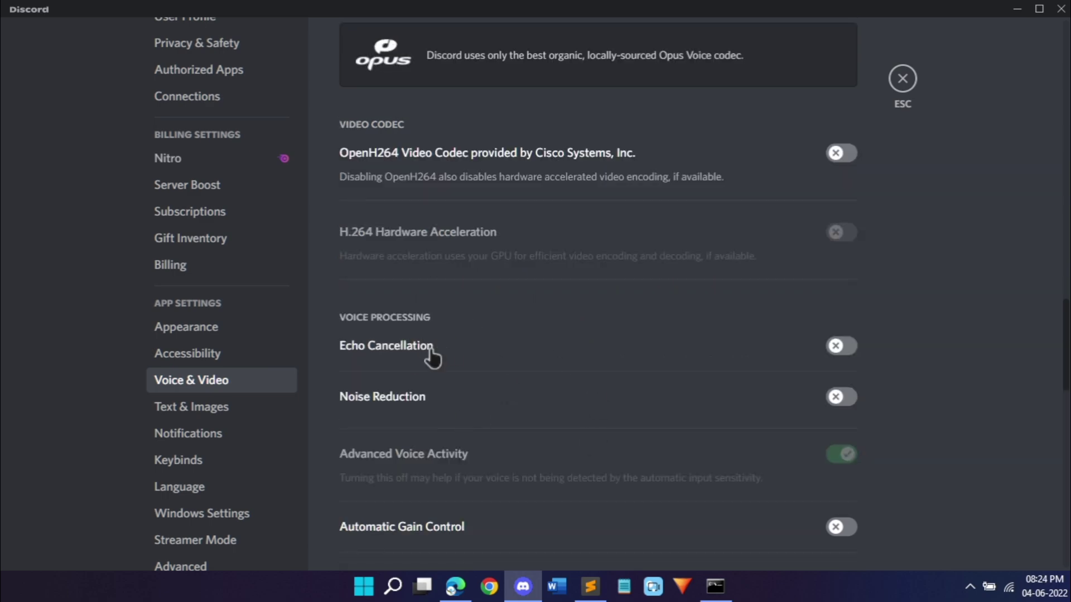
scroll(430, 351, "down", 8)
scroll(633, 345, "down", 6)
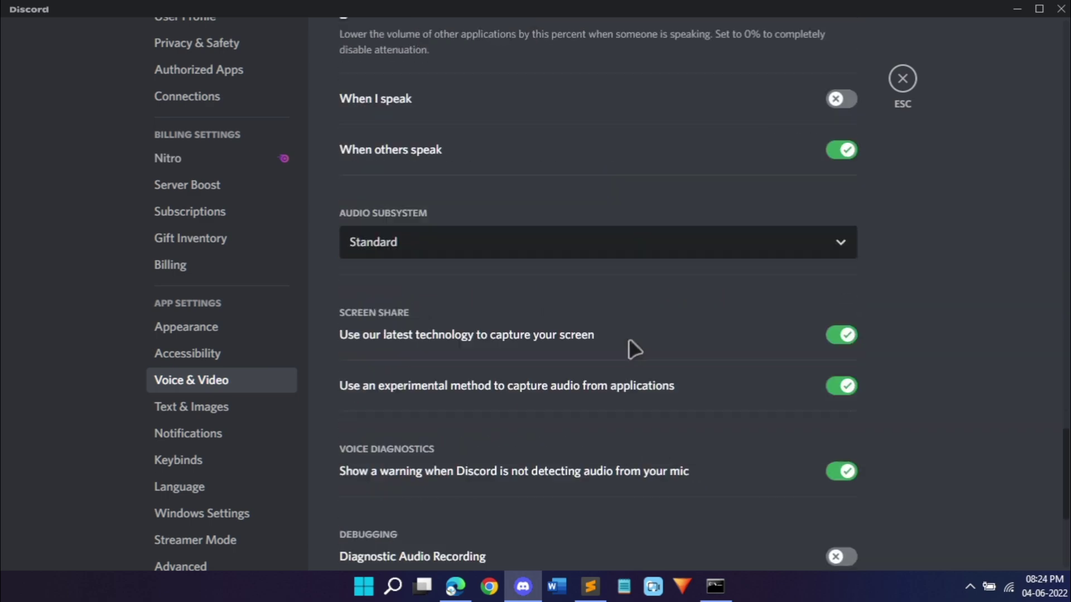
scroll(226, 421, "down", 4)
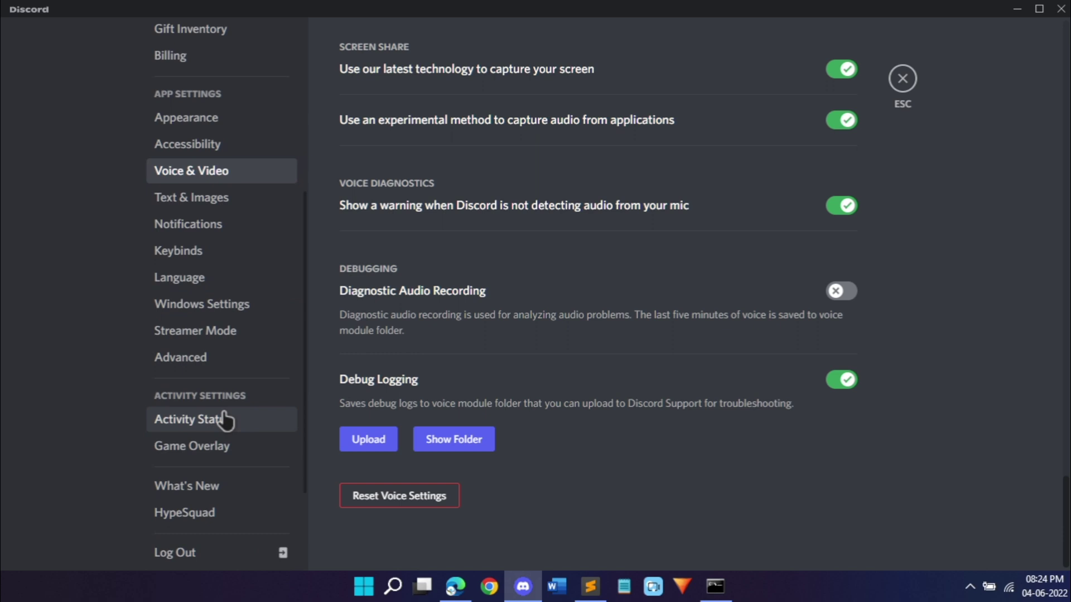
Step: Check Discord's Advanced, Activity Status (off) and Game Overlay (off) pages, then close Discord
left_click(198, 362)
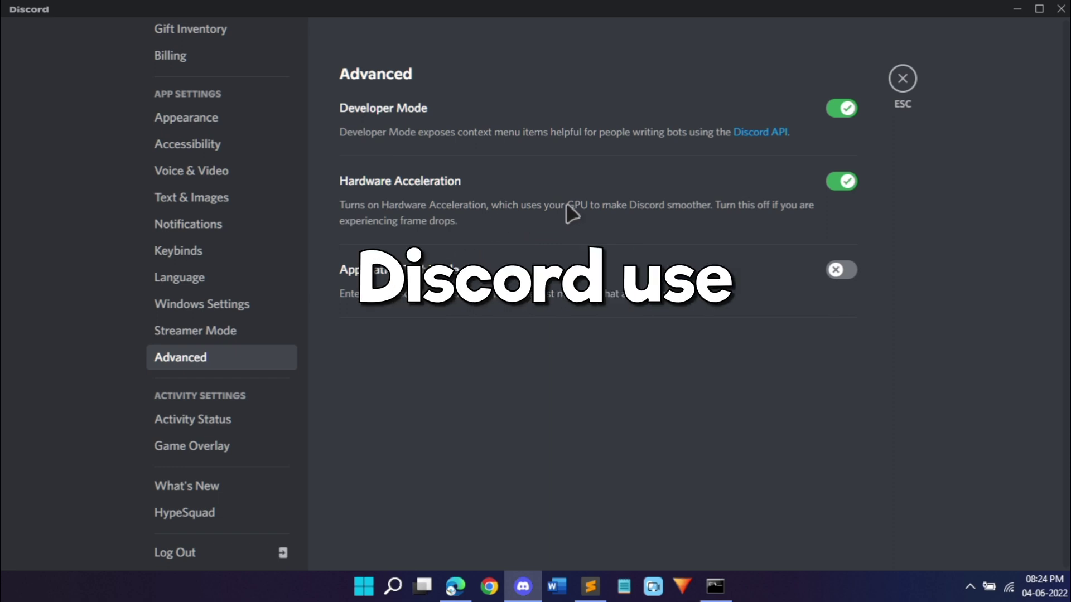
left_click(260, 428)
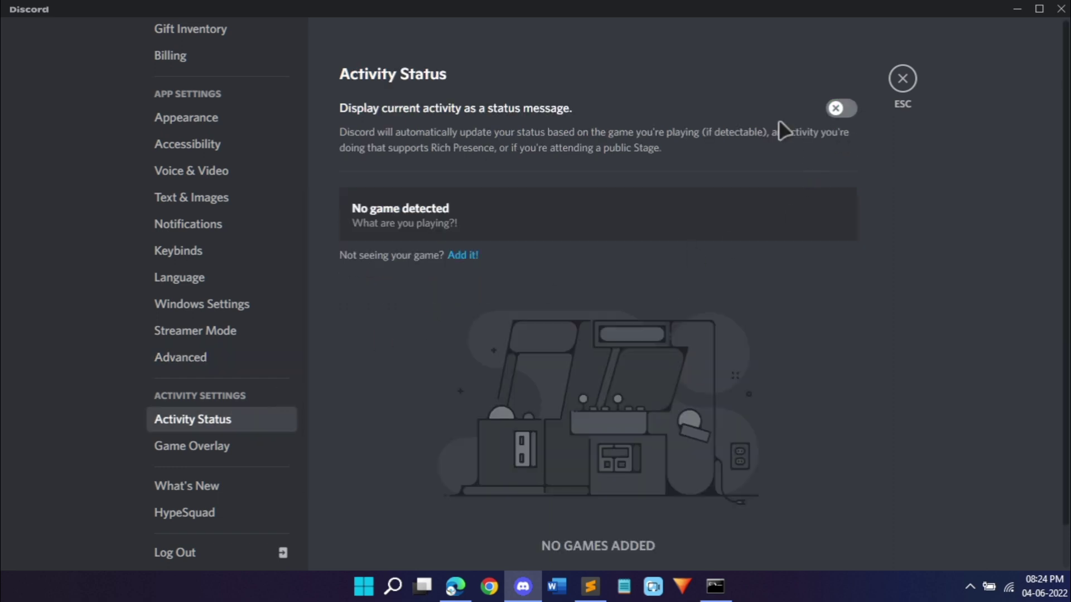
left_click(246, 449)
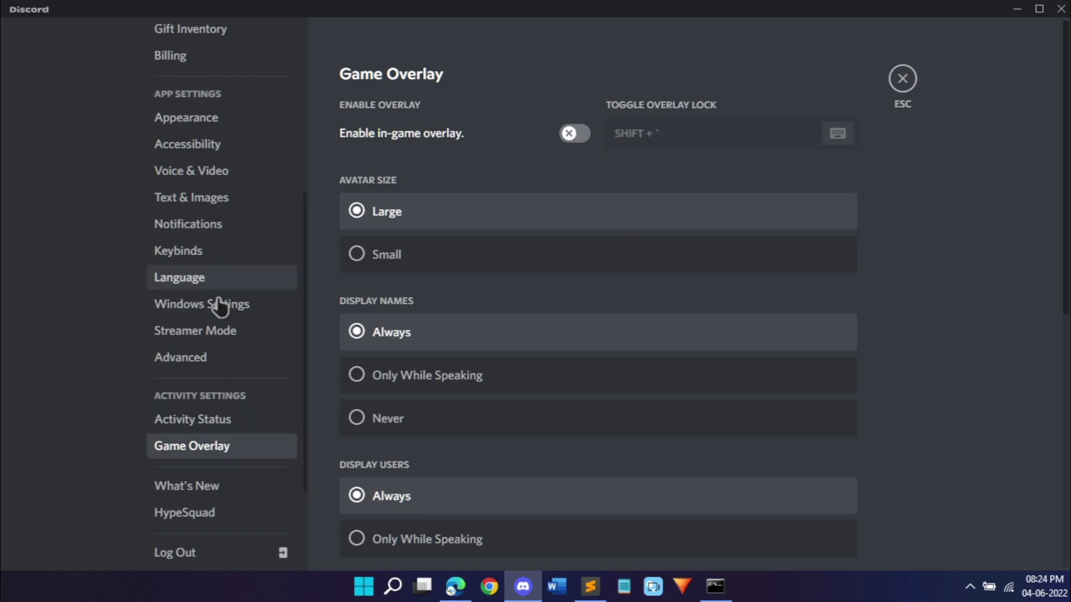
left_click(903, 81)
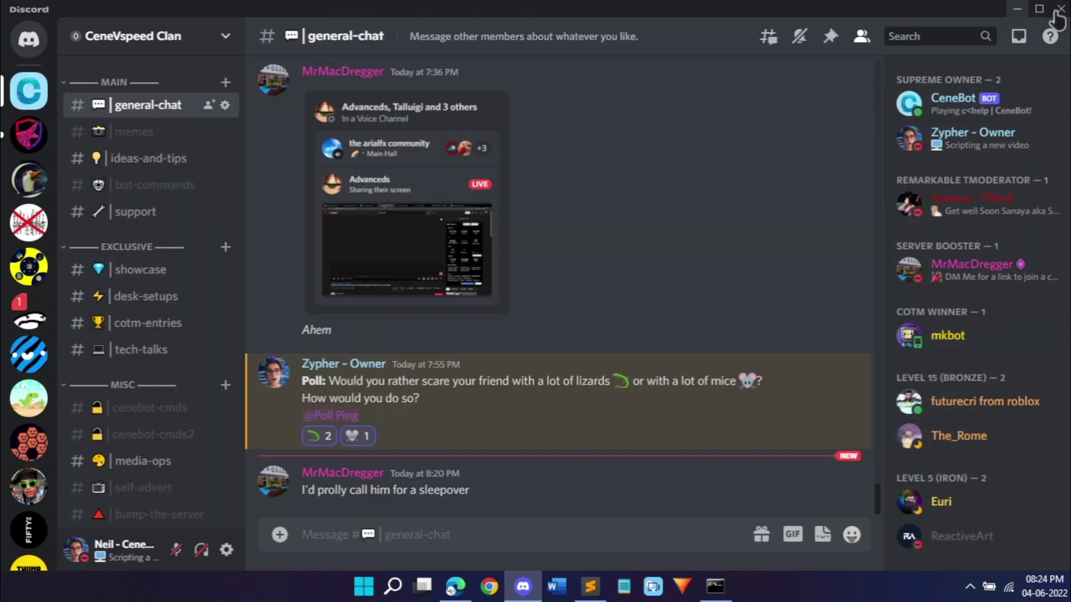
left_click(1060, 9)
Step: Highlight the Final Methods lines, including Update Device Drivers, in the notes
scroll(67, 233, "down", 2)
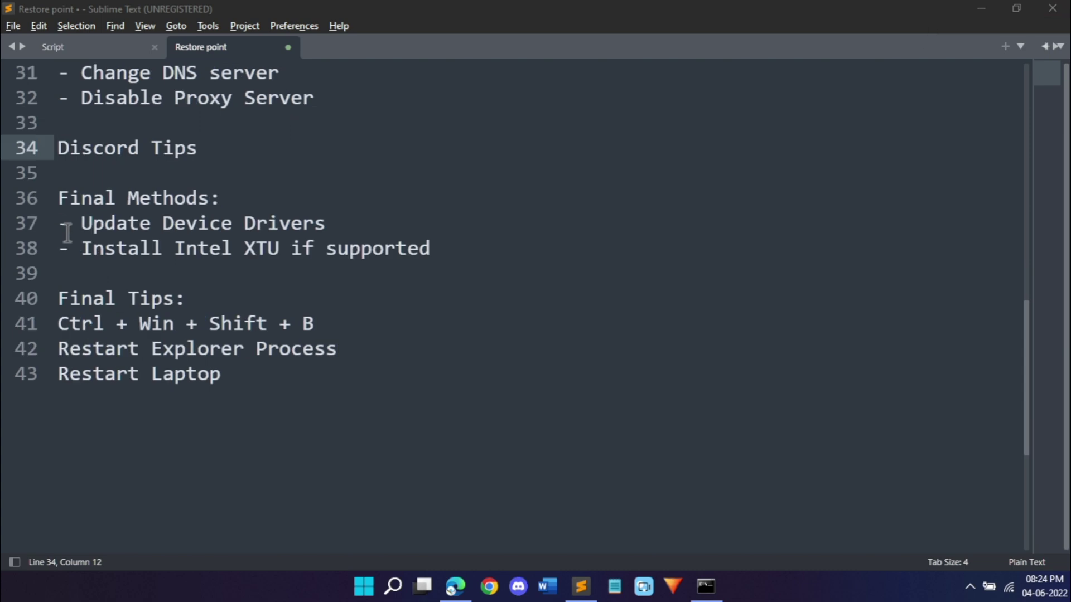
left_click_drag(464, 258, 58, 223)
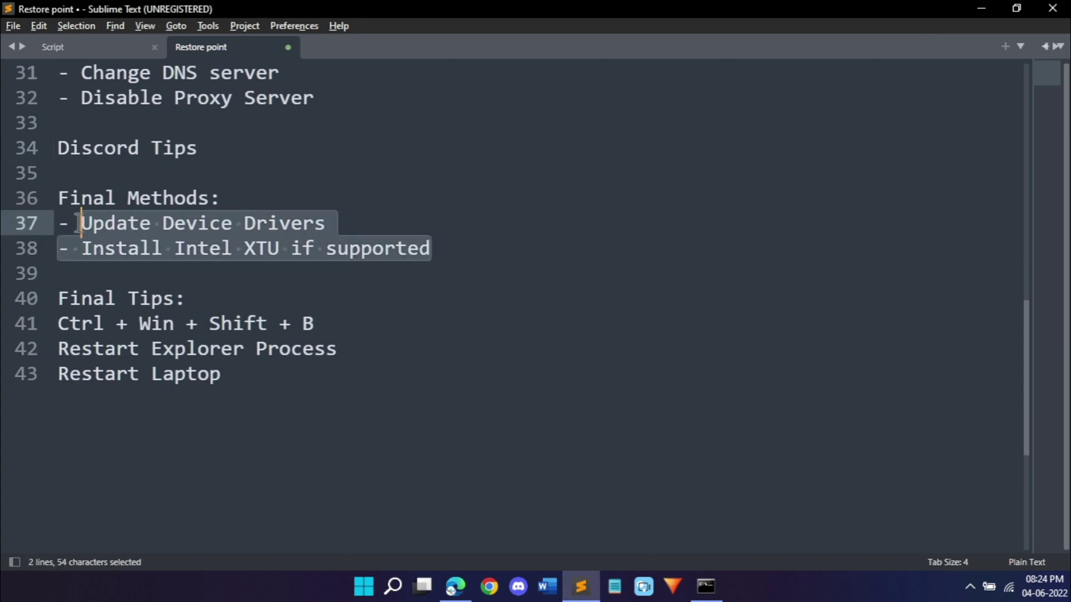
left_click_drag(326, 223, 26, 226)
left_click(87, 223)
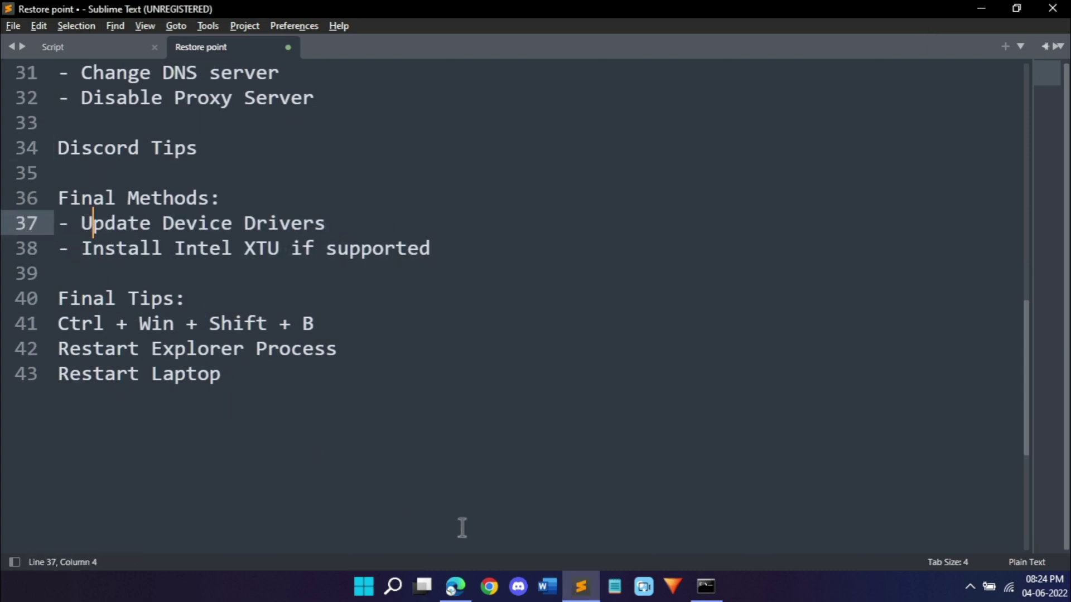
Step: Show the Driver Easy download page in Edge
left_click(456, 586)
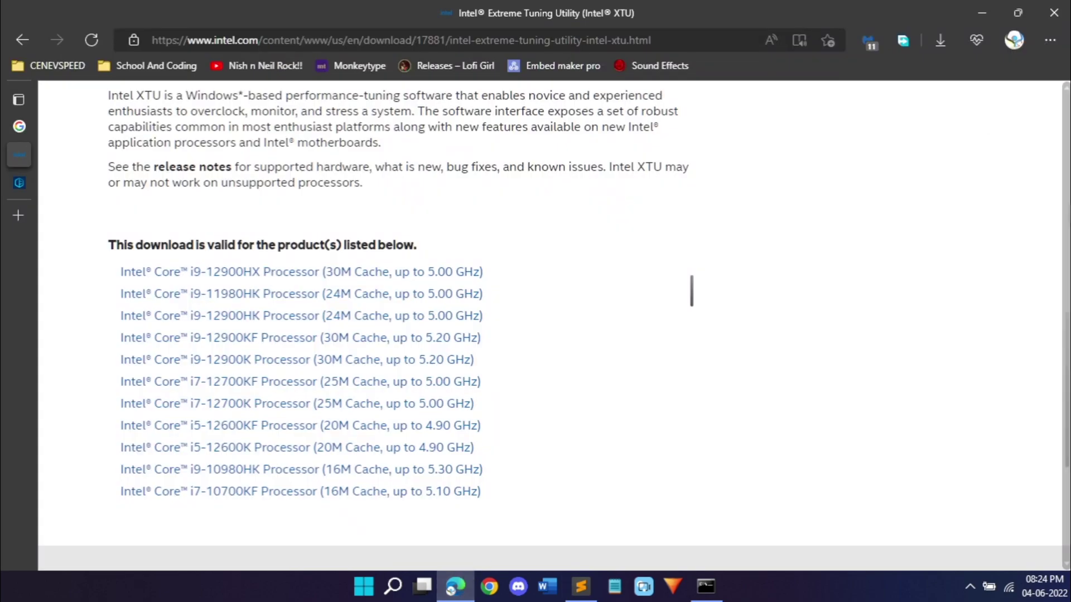
left_click(19, 183)
scroll(563, 242, "down", 8)
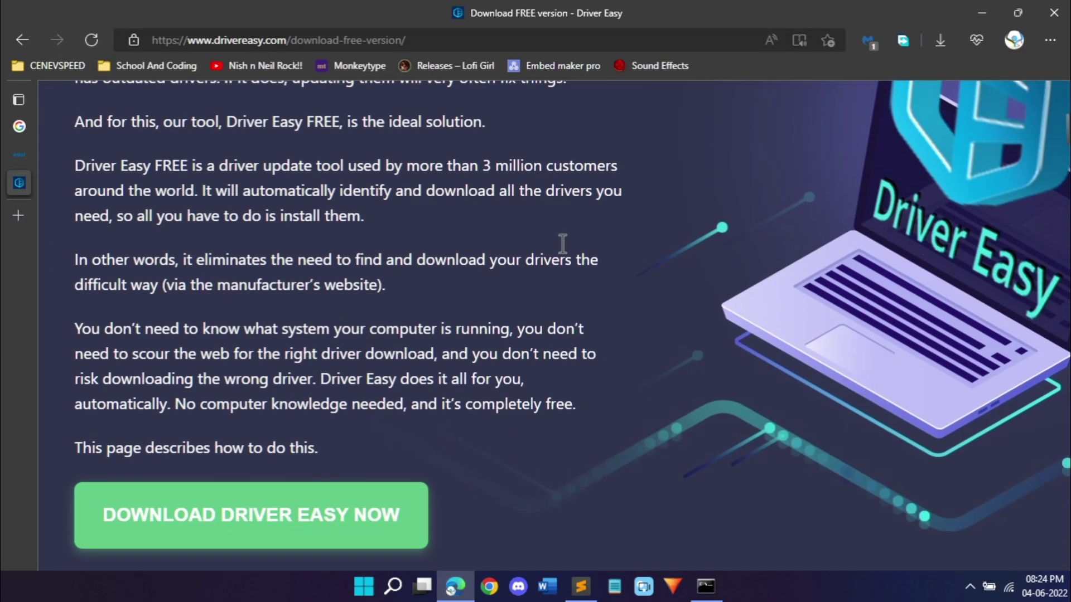
scroll(335, 313, "up", 8)
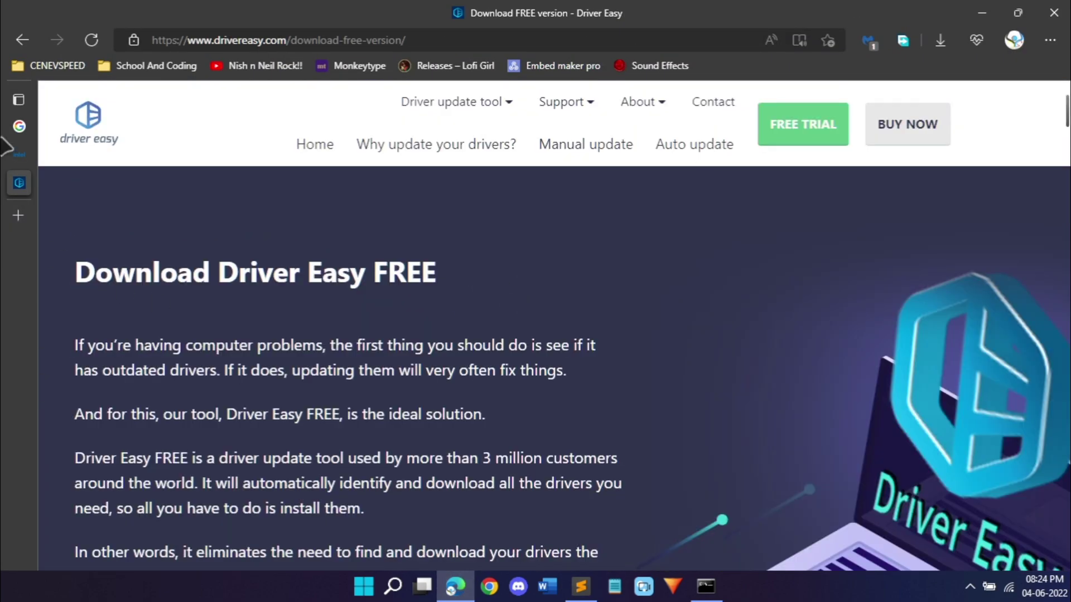
Step: Scroll through the Intel XTU download page's supported processor list, then return to the notes
left_click(13, 156)
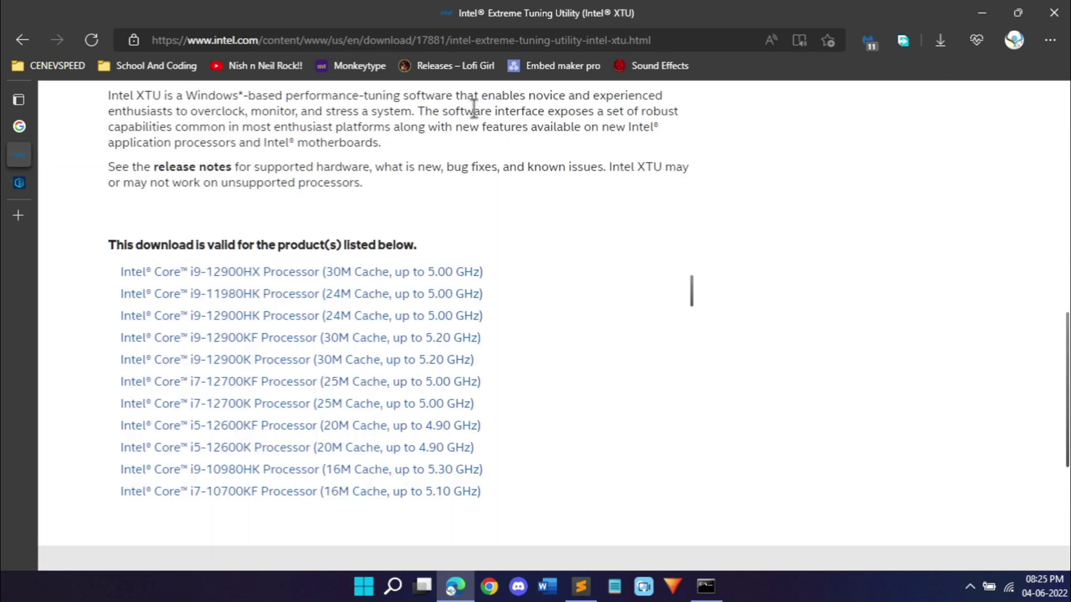
scroll(287, 182, "up", 7)
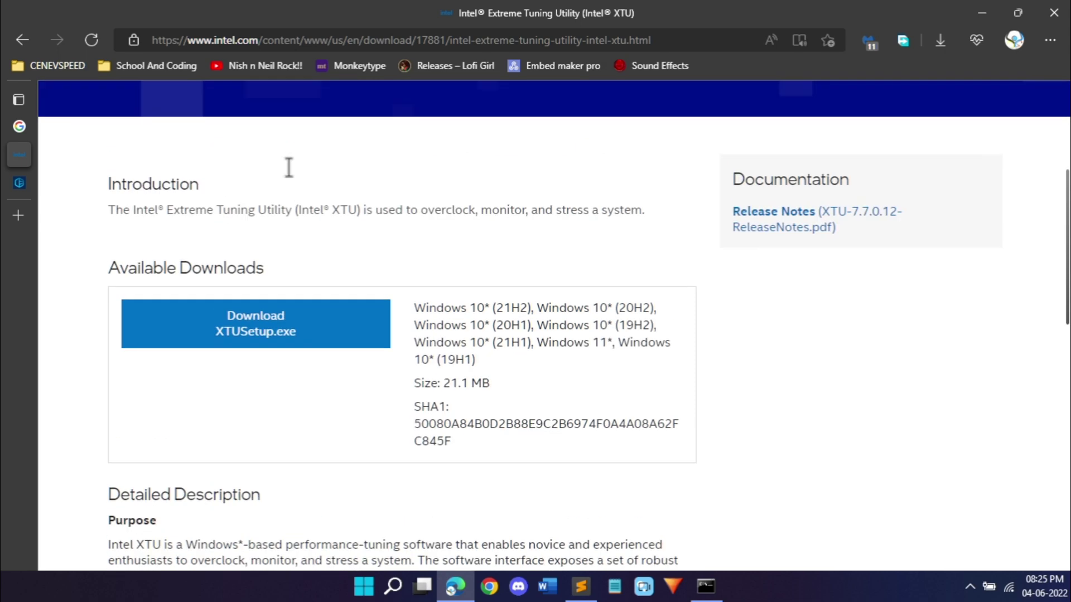
scroll(287, 167, "down", 4)
scroll(288, 168, "down", 3)
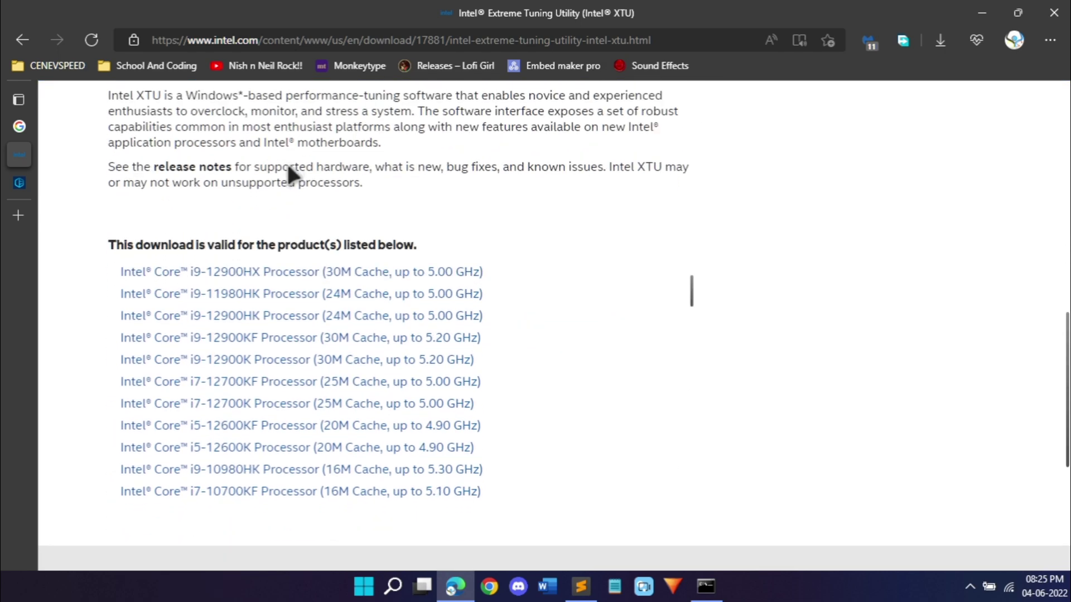
scroll(380, 381, "down", 2)
scroll(379, 380, "down", 10)
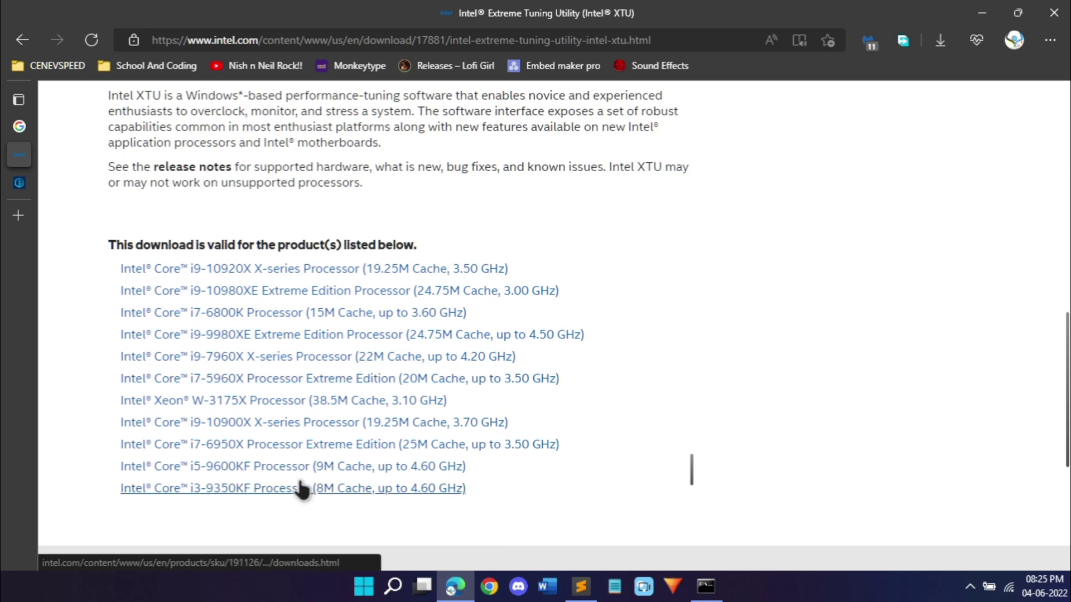
scroll(279, 479, "up", 5)
scroll(287, 409, "down", 5)
scroll(774, 306, "up", 10)
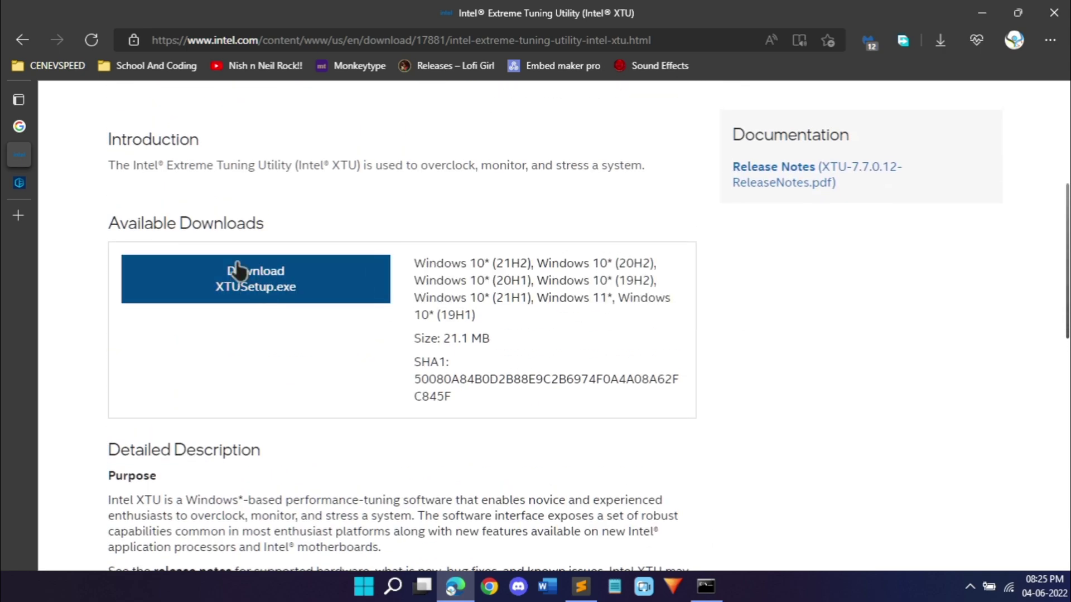
left_click(580, 583)
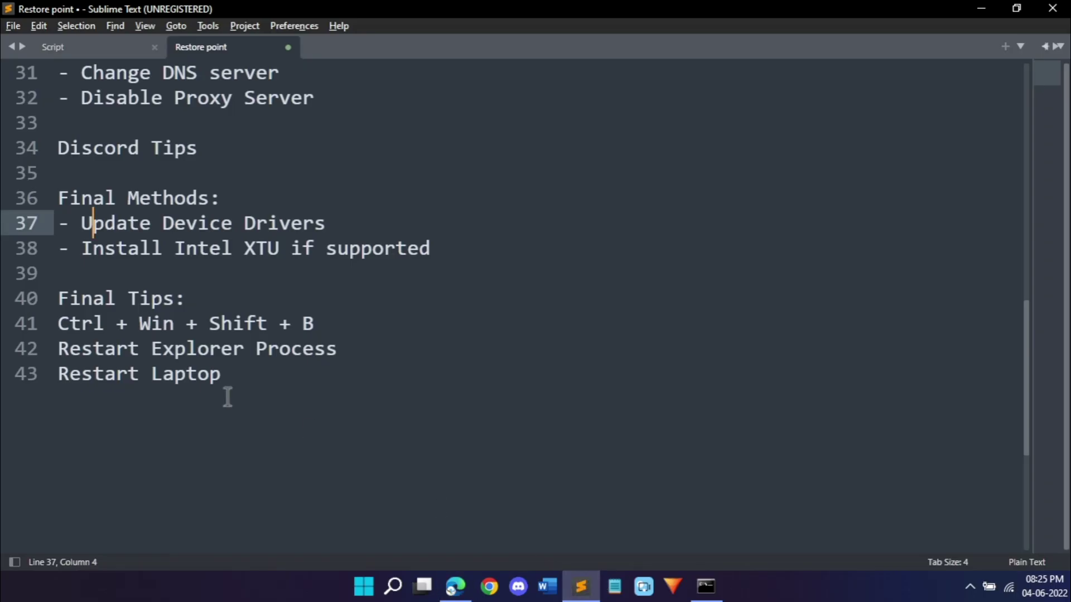
Step: Highlight the Final Tips lines: Ctrl + Win + Shift + B, Restart Explorer Process, Restart Laptop
left_click_drag(241, 376, 51, 321)
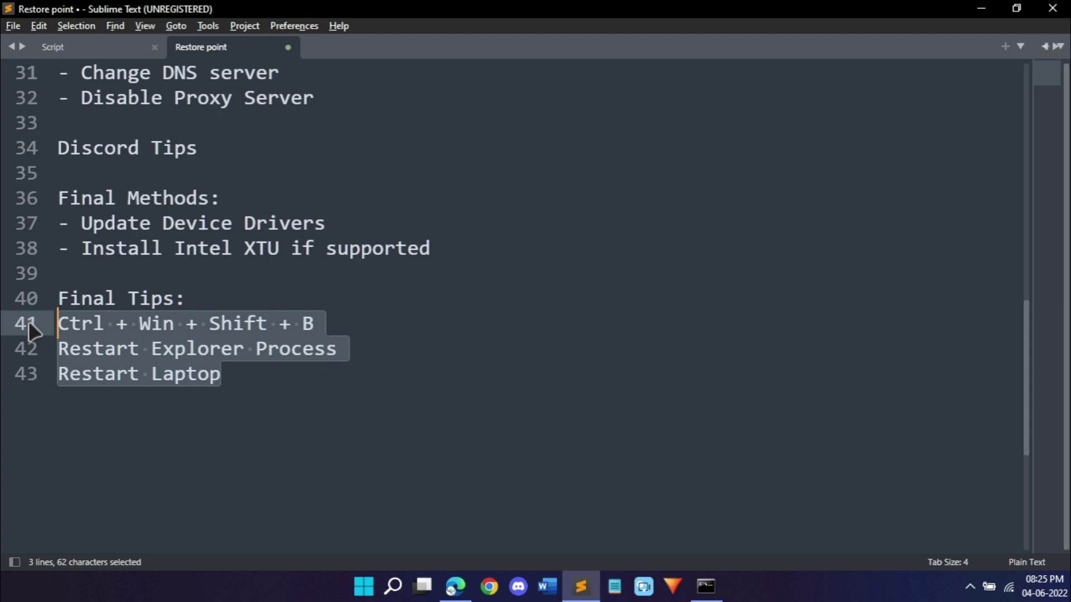
left_click(163, 368)
left_click_drag(251, 383, 3, 298)
left_click(118, 354)
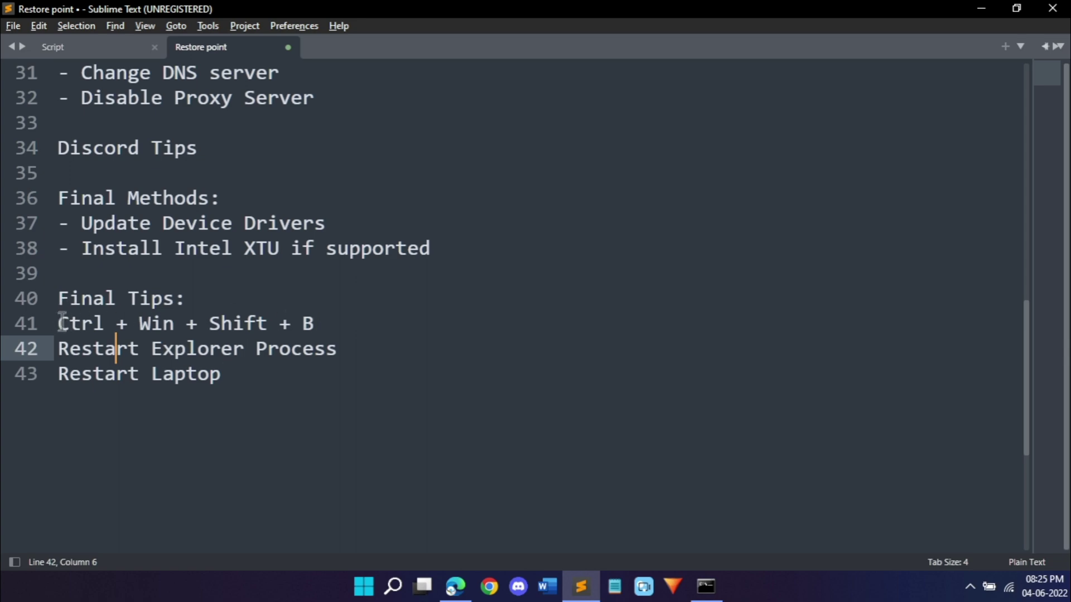
left_click_drag(61, 322, 301, 324)
left_click(302, 323)
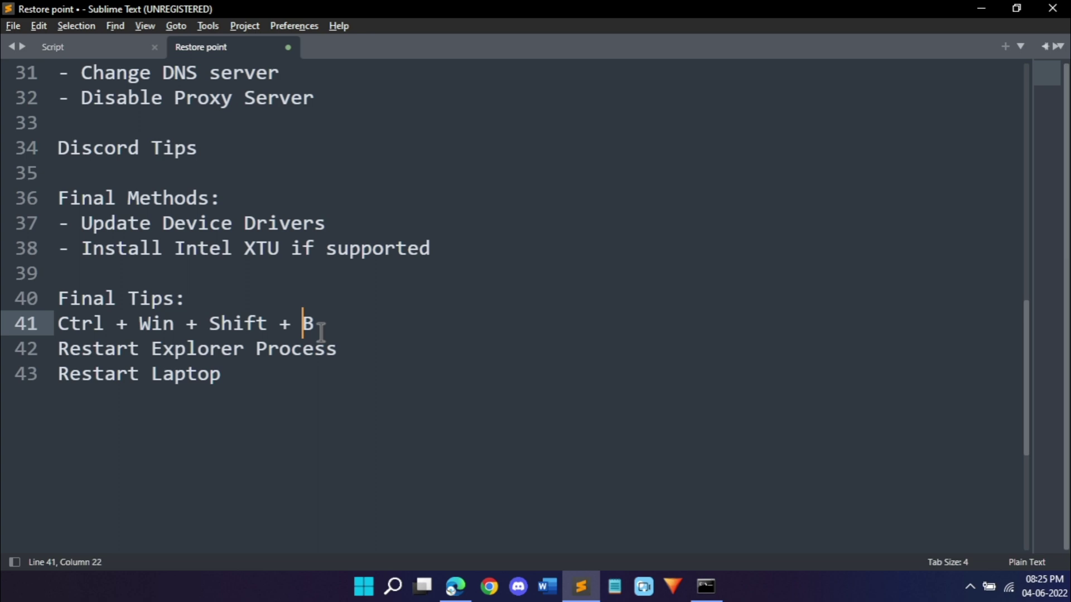
left_click_drag(316, 327, 59, 329)
left_click(104, 322)
left_click_drag(342, 351, 61, 350)
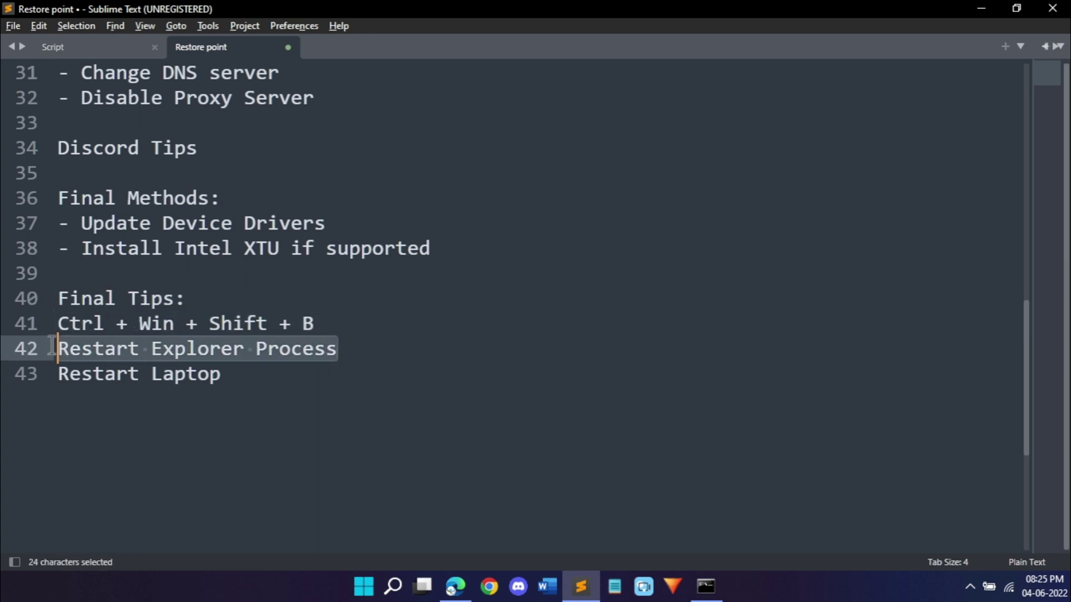
left_click(115, 349)
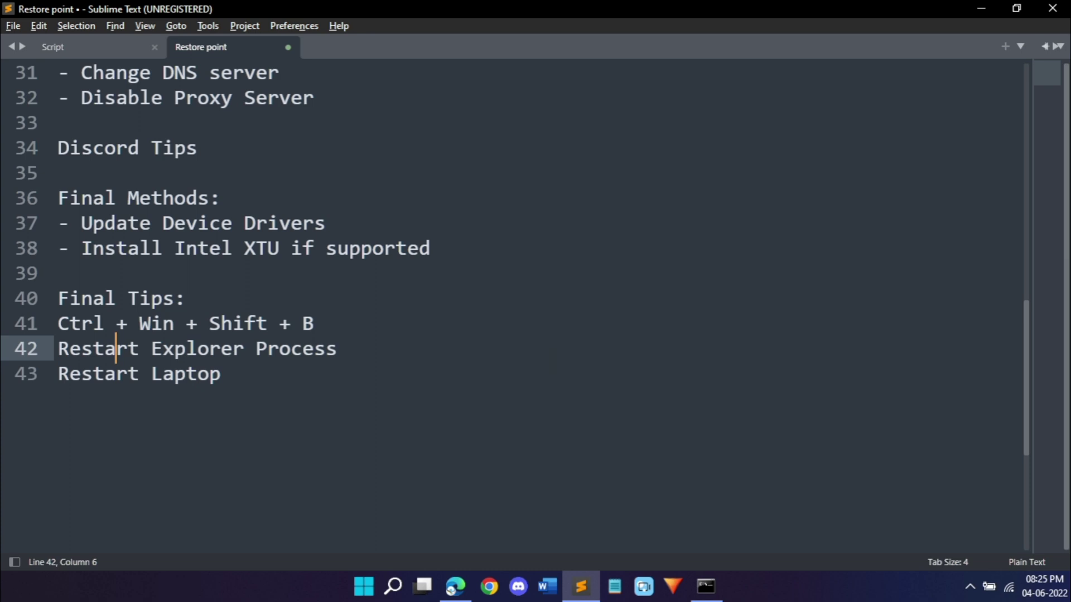
Step: Restart the Windows Explorer process from Task Manager, then close Task Manager
key("ctrl+shift+Escape")
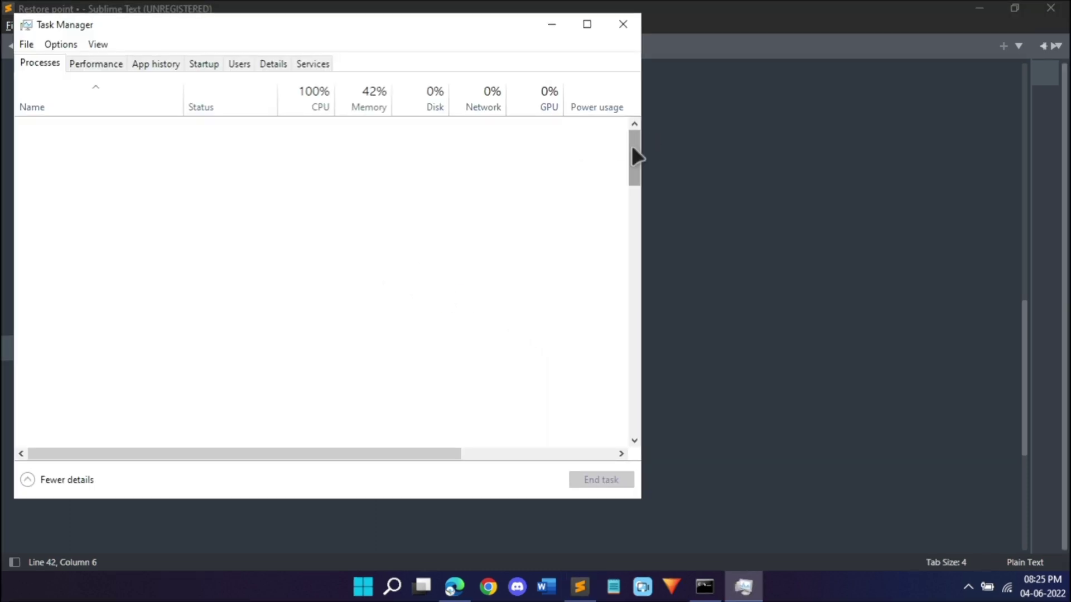
left_click_drag(635, 156, 636, 419)
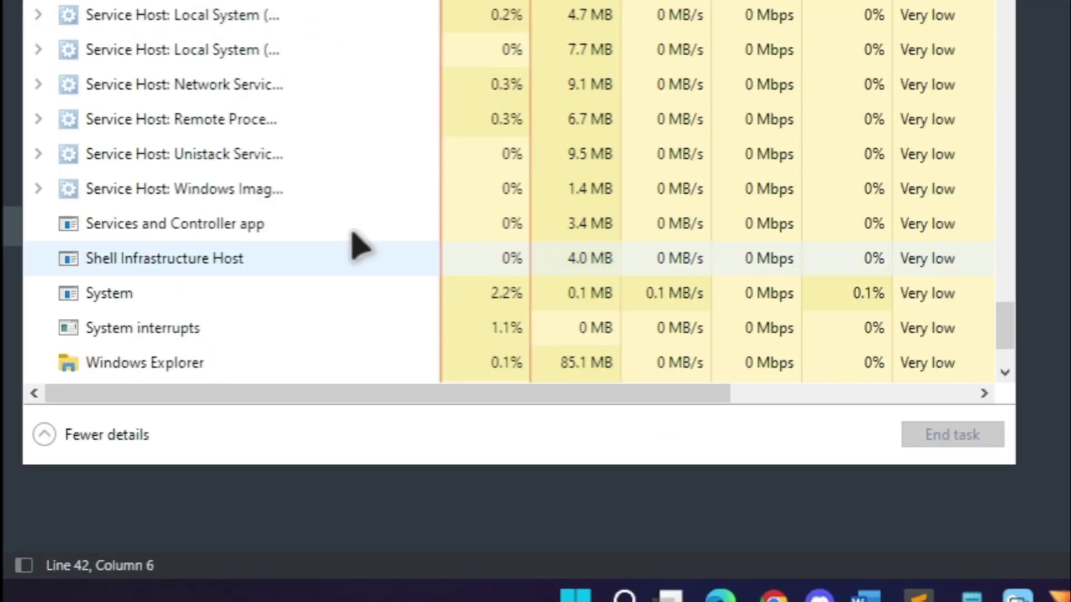
left_click(156, 362)
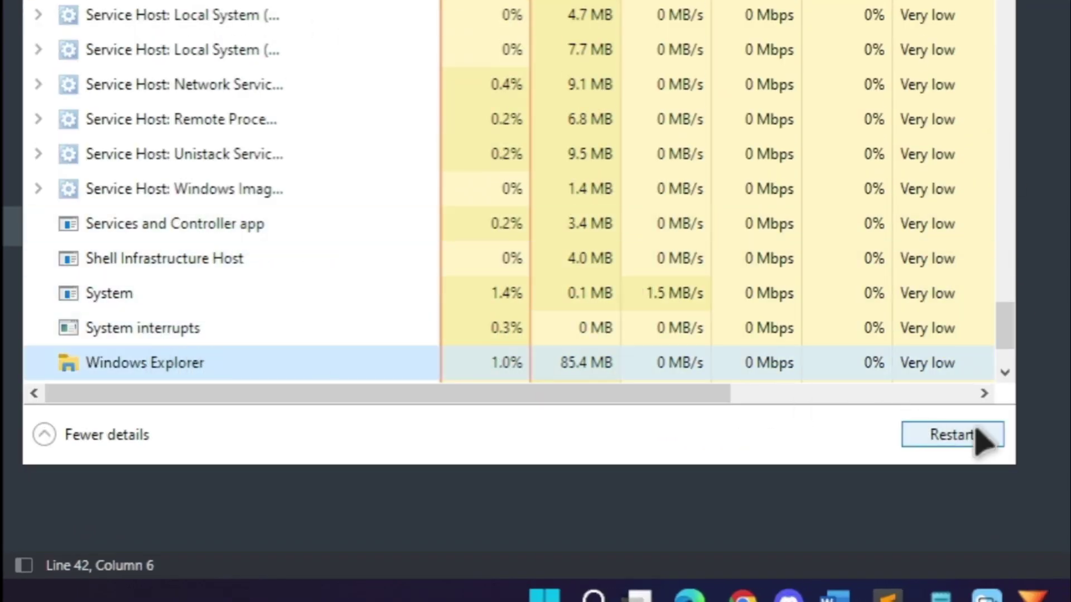
left_click(952, 434)
left_click(624, 29)
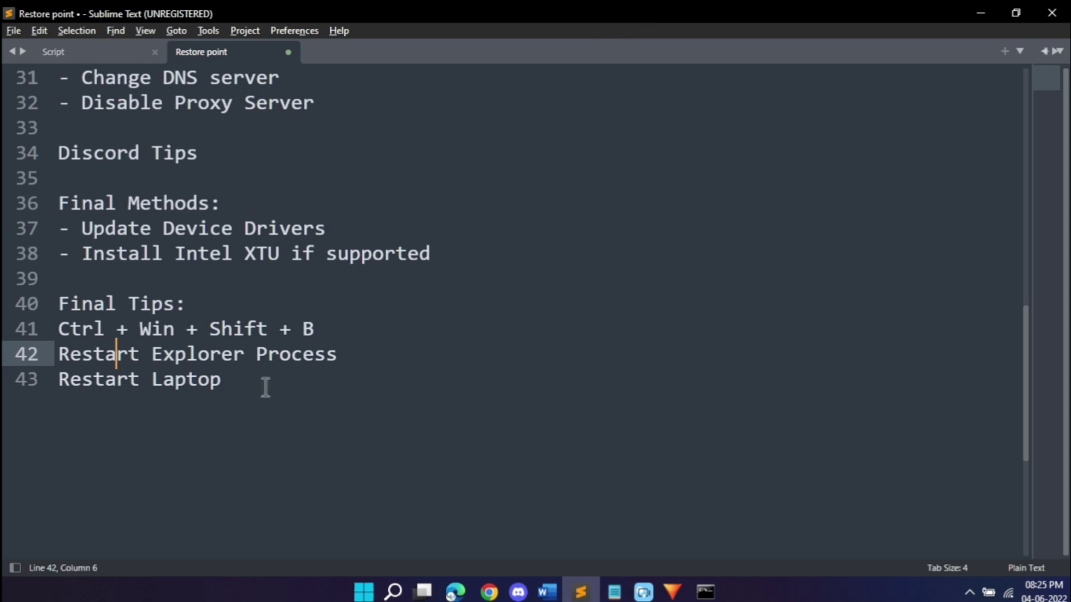
left_click_drag(266, 386, 6, 384)
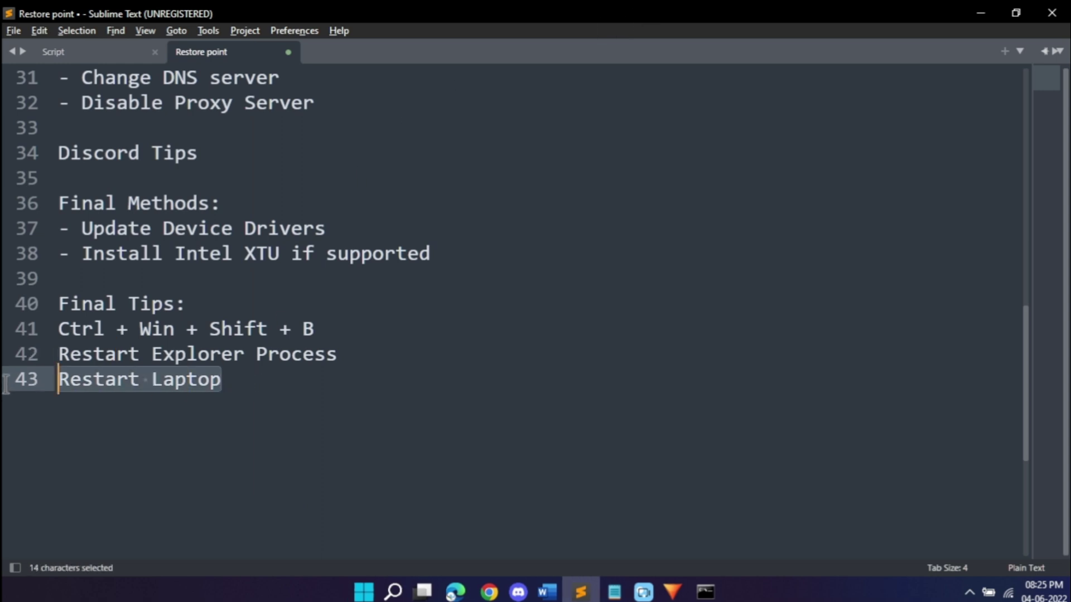
left_click_drag(240, 385, 41, 383)
left_click(203, 376)
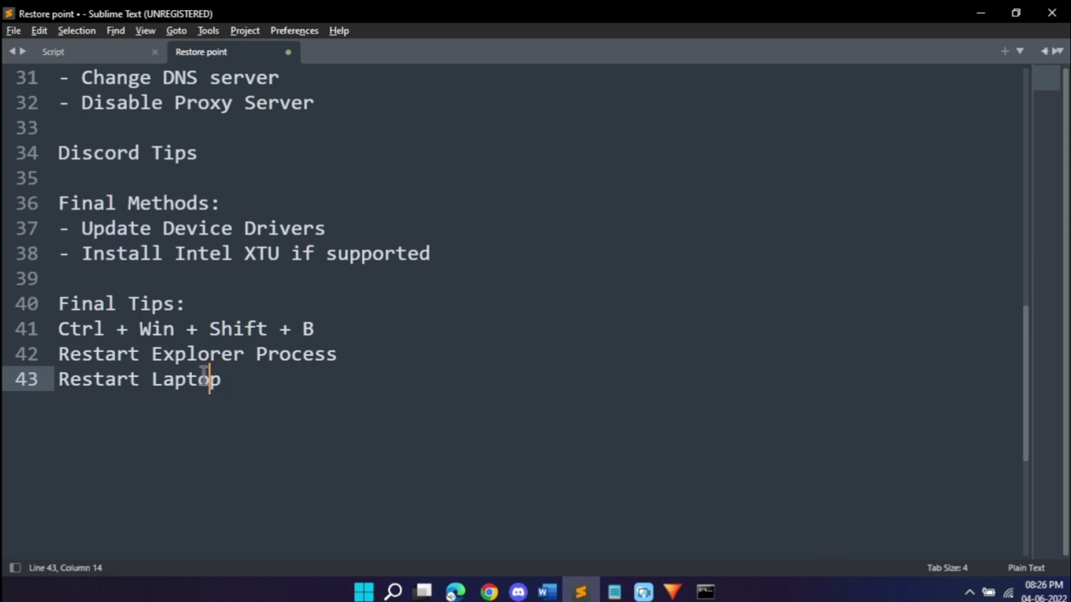